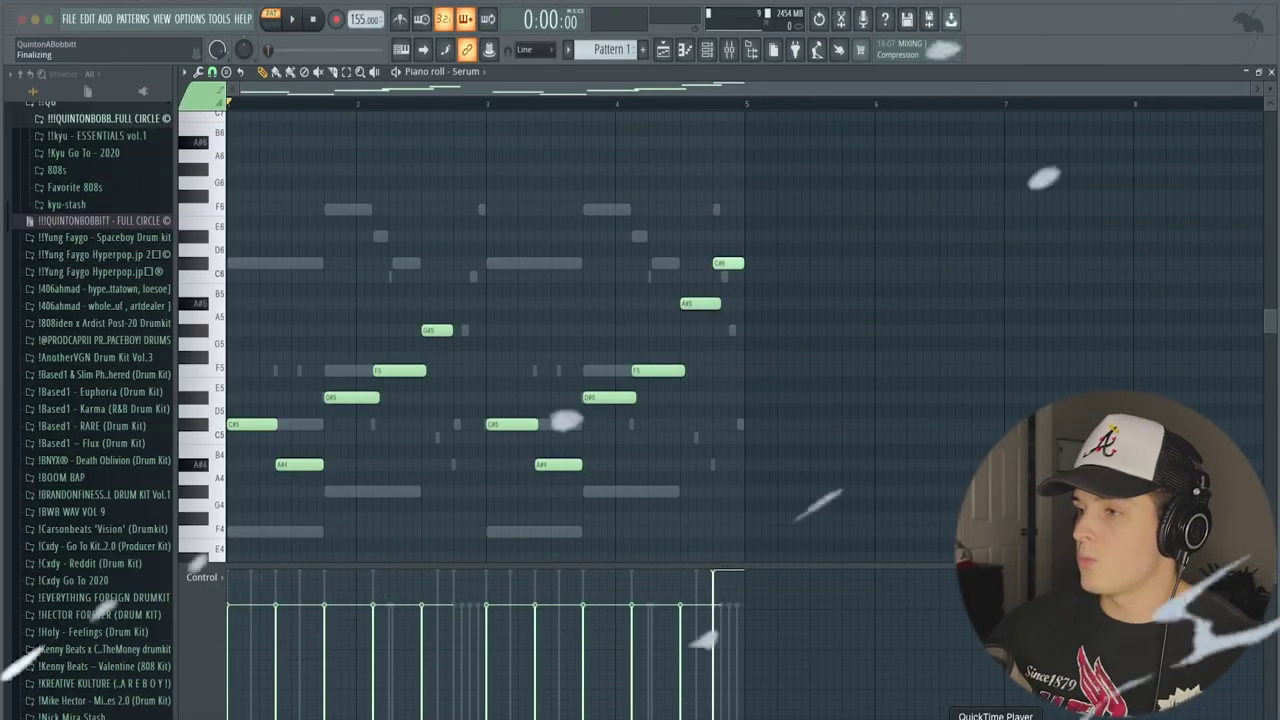
Open the Surge channel's notes in the piano roll for Pattern 1.
click(663, 49)
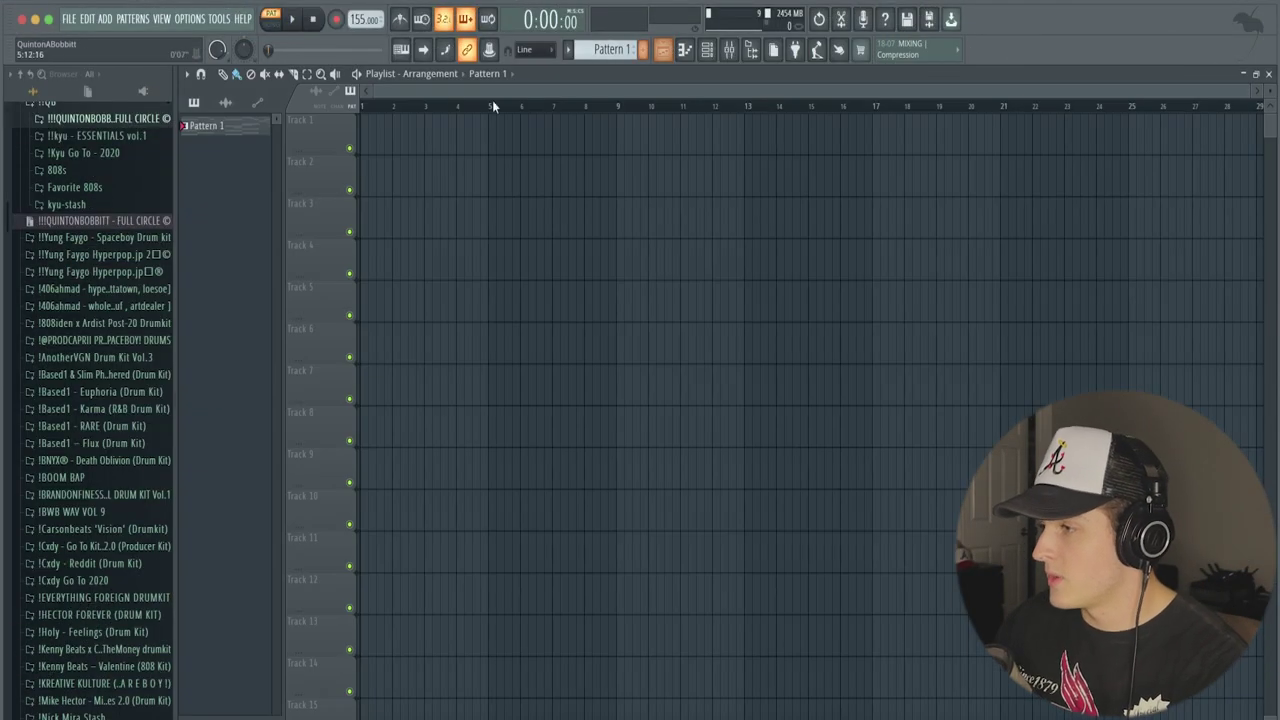
click(705, 55)
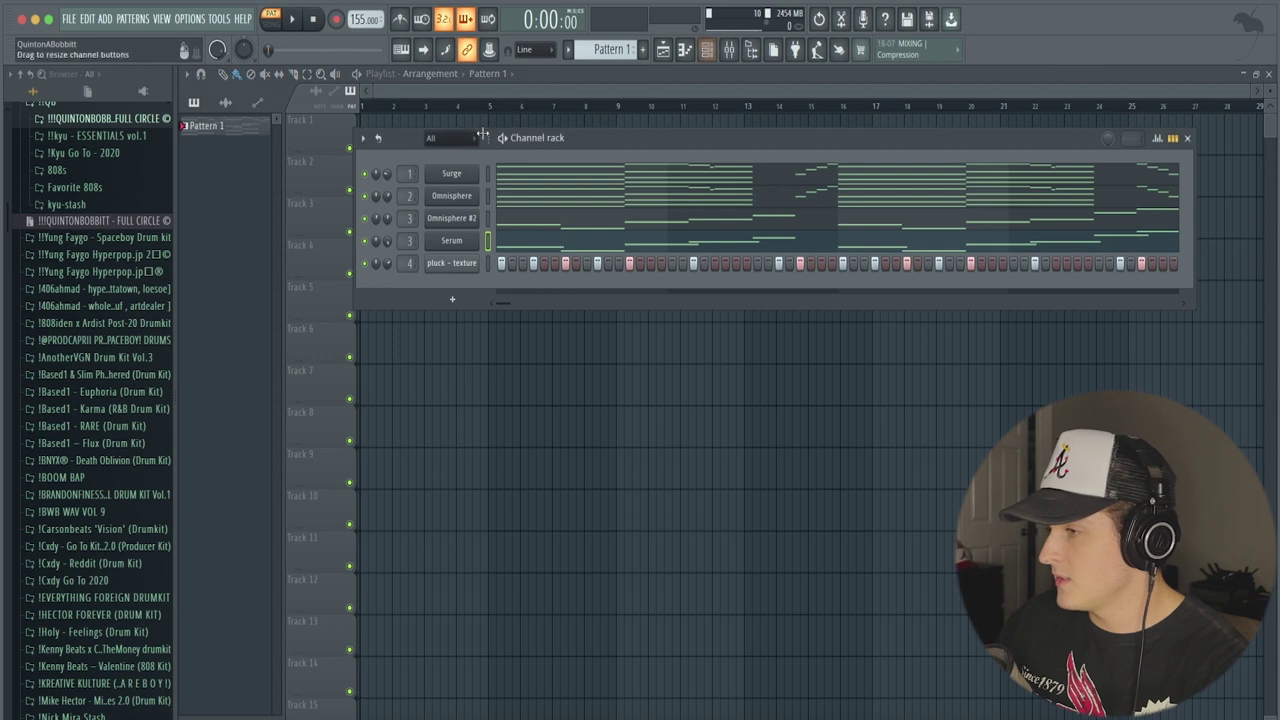
click(578, 178)
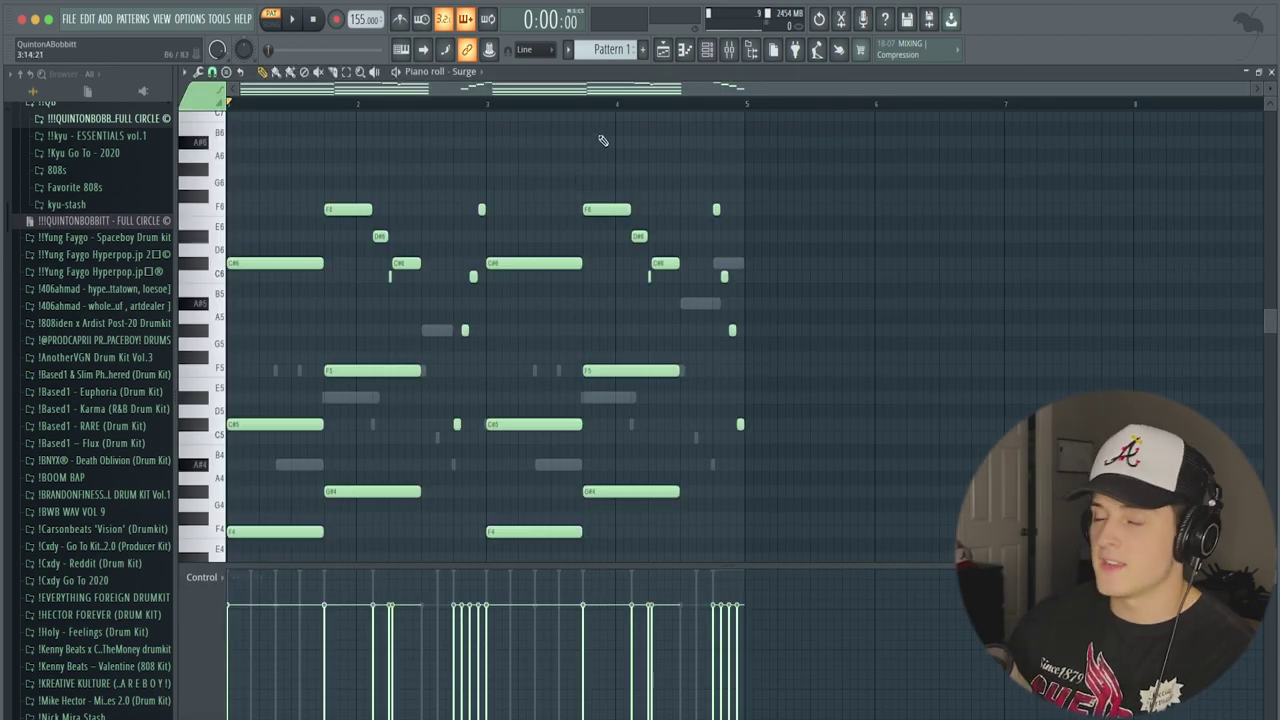
View the patch loaded in the Surge synth, and close the plugin window.
click(706, 50)
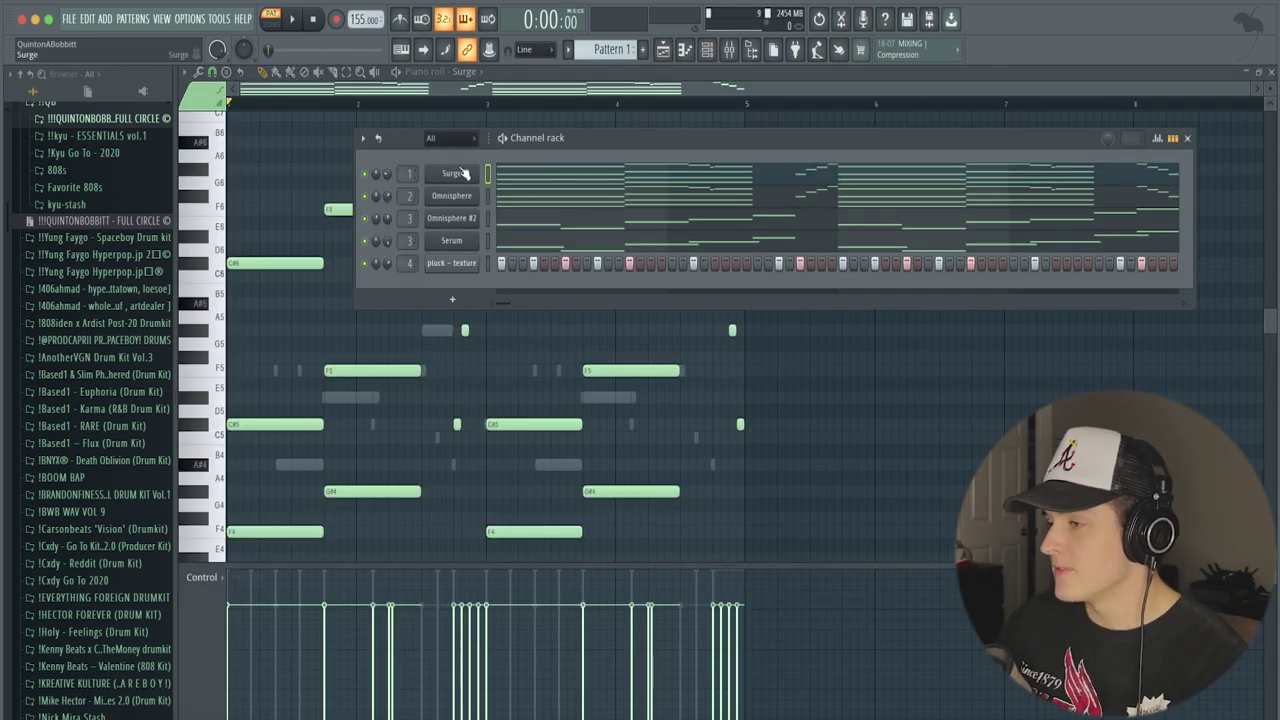
click(452, 173)
drag(514, 204, 517, 150)
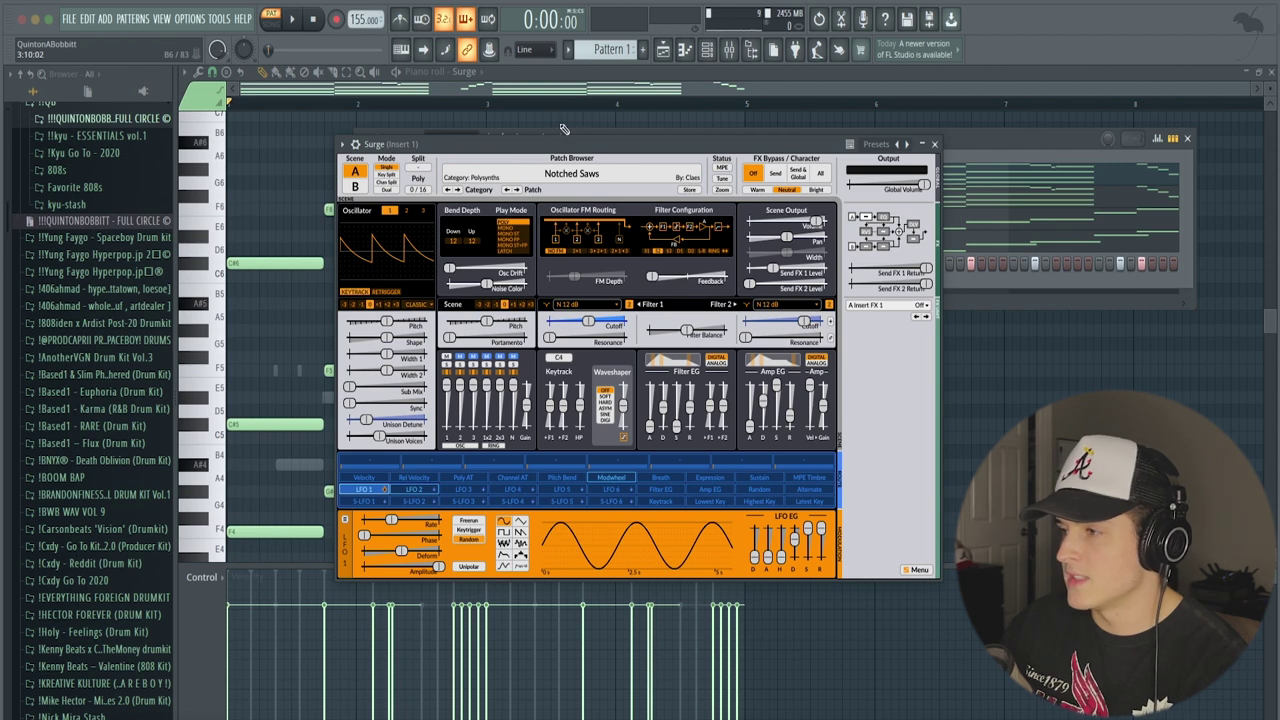
drag(558, 146, 563, 141)
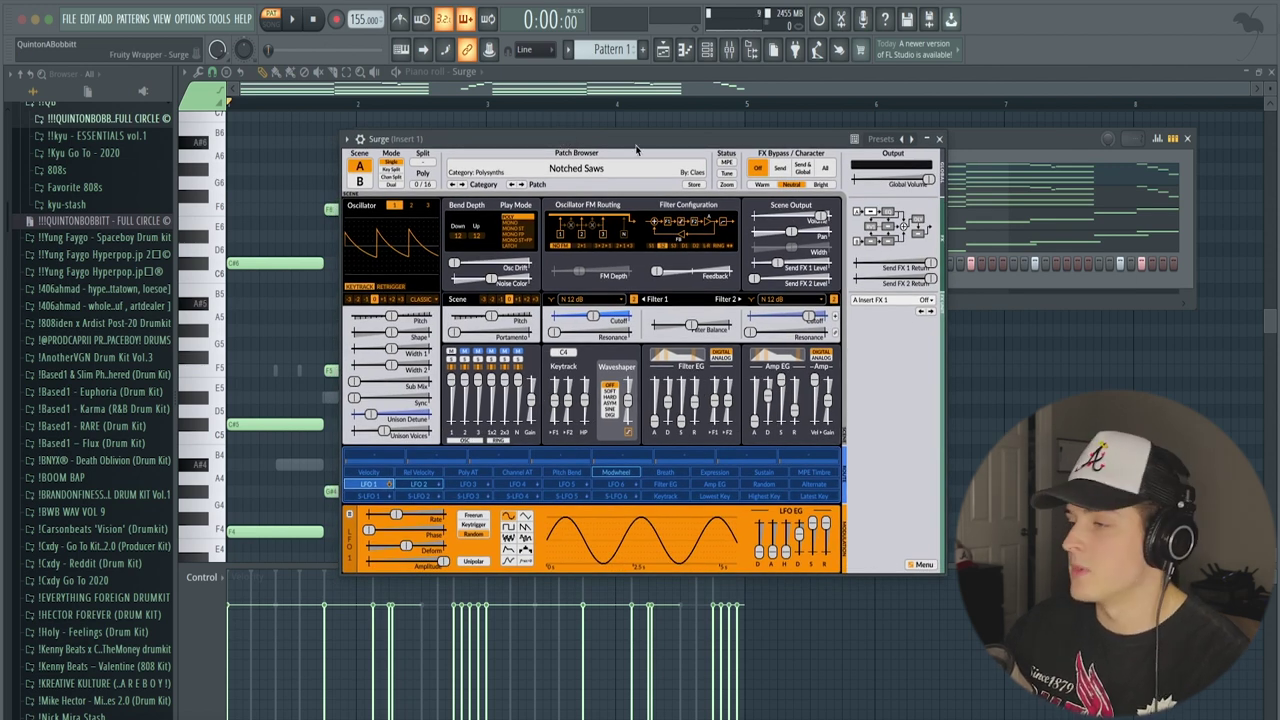
click(938, 139)
Solo the Surge channel and open its notes in the piano roll.
right_click(366, 176)
click(390, 186)
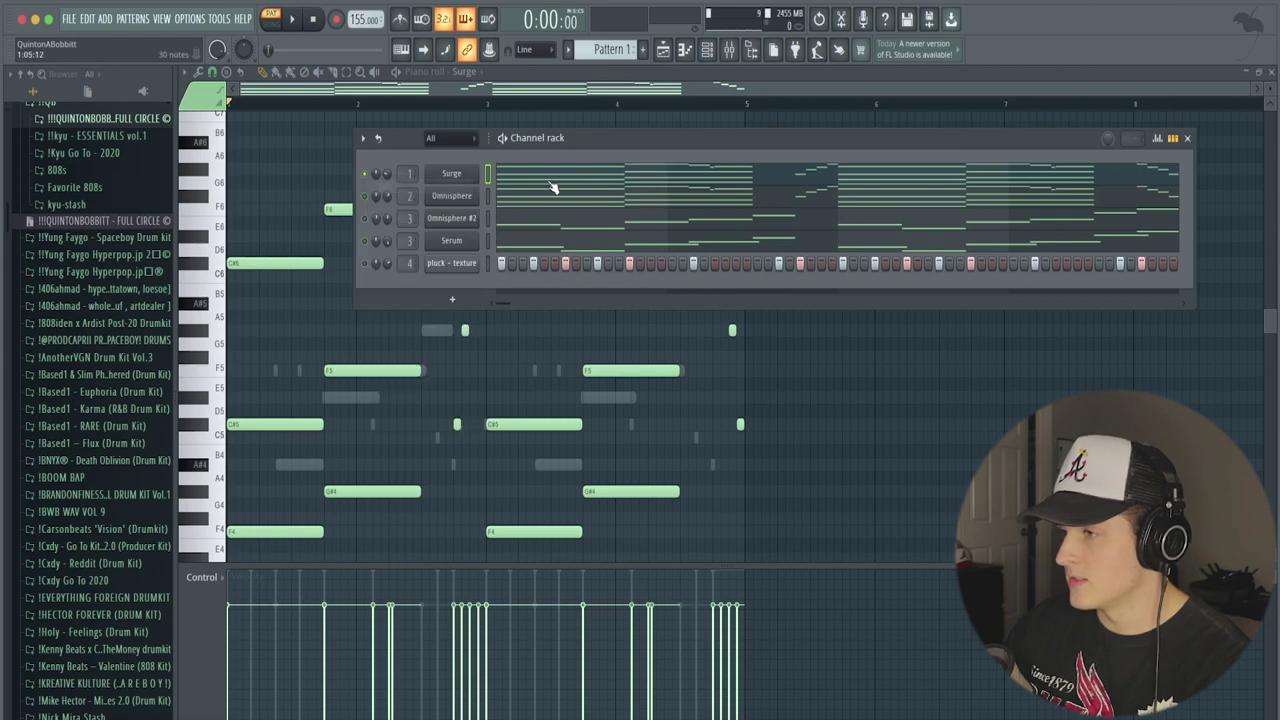
click(564, 182)
click(499, 166)
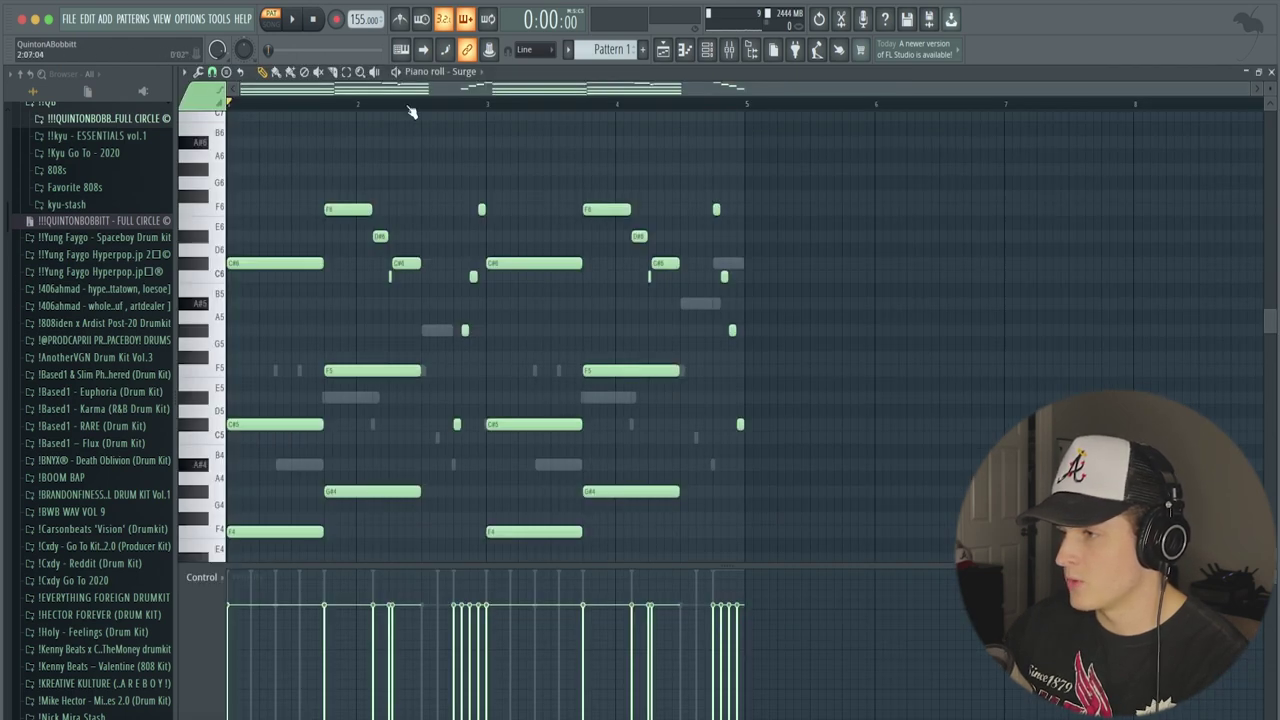
Check the root note and scale set for the piano roll's scale highlighting, leaving them as they are.
click(184, 72)
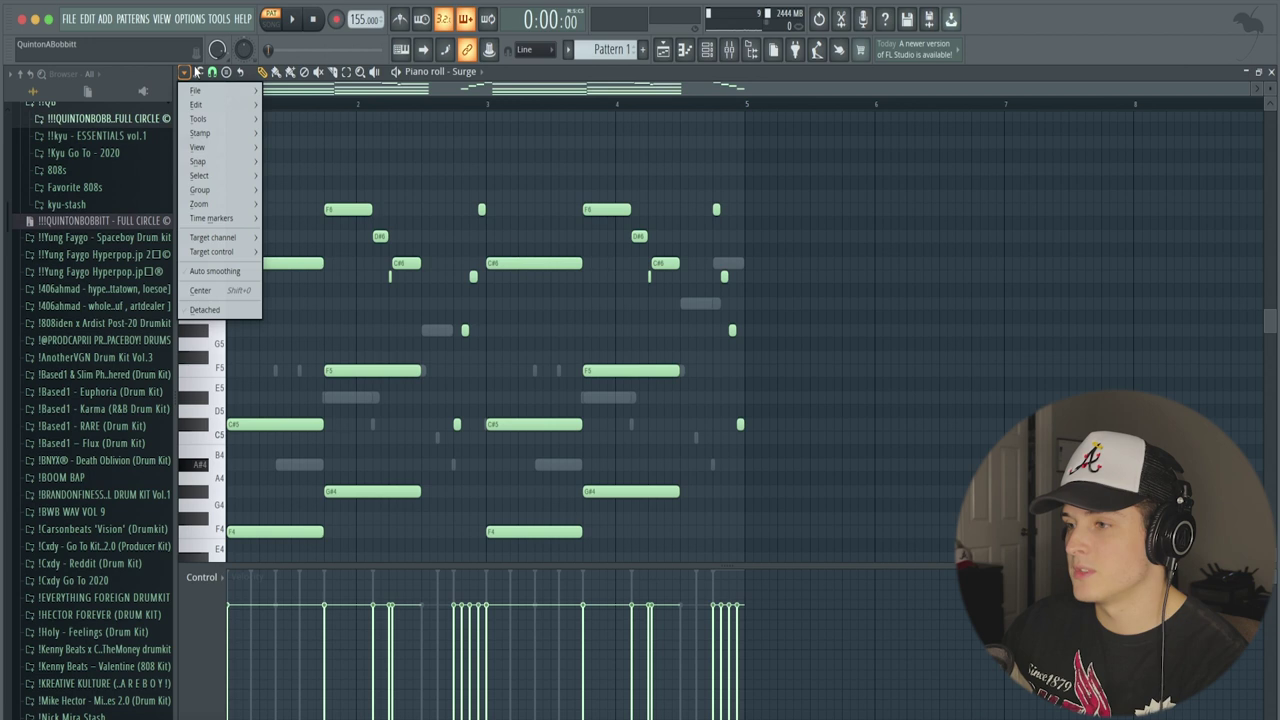
mouse_move(221, 148)
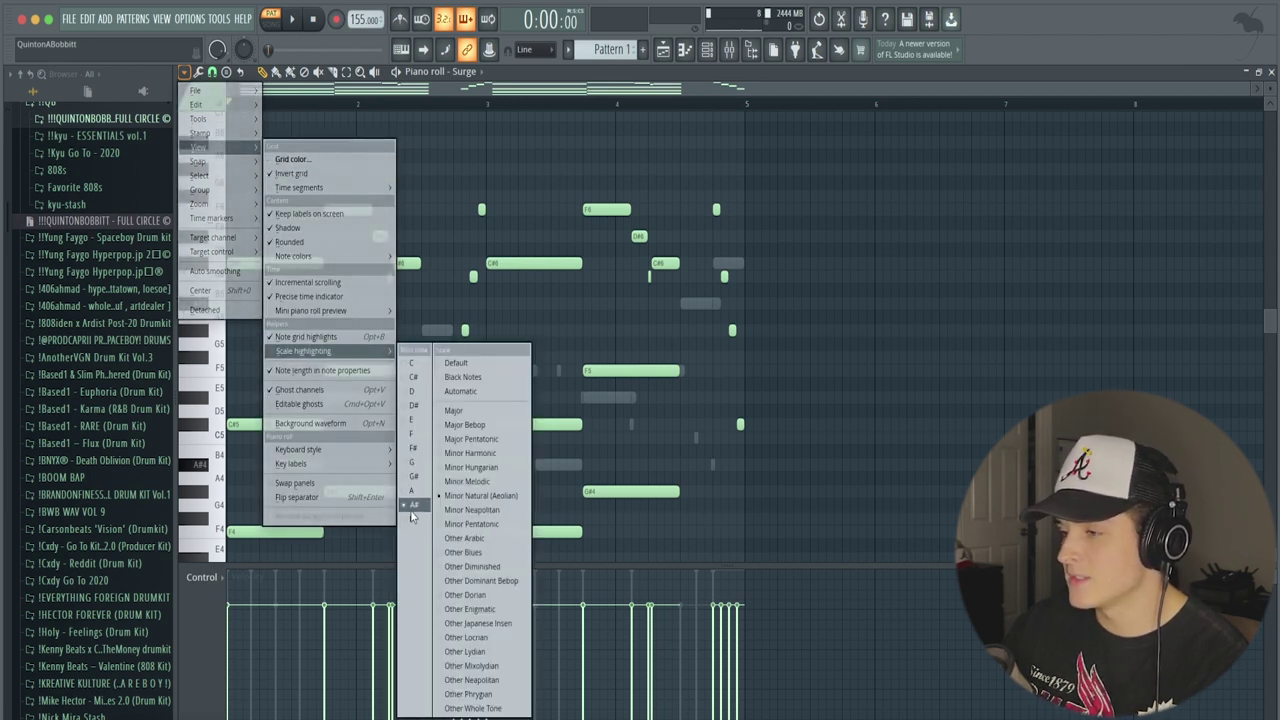
click(391, 88)
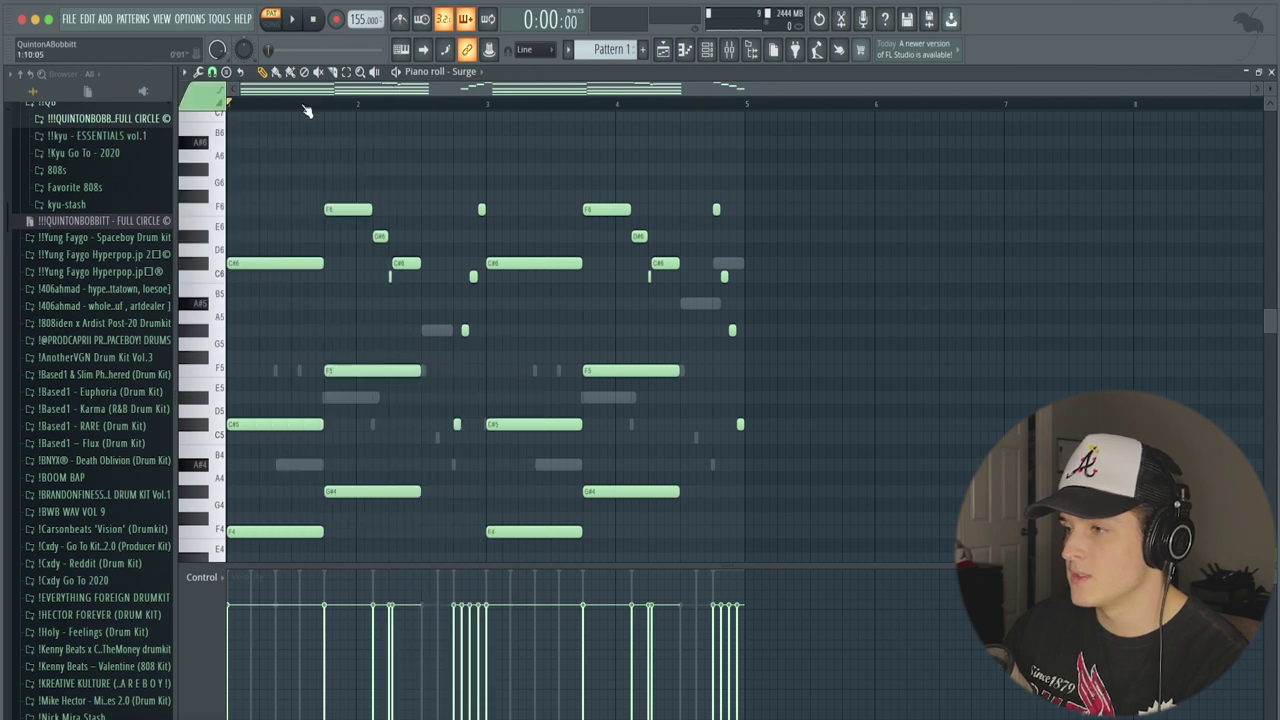
Place a trial A#4 note at the start of the Surge pattern and delete it.
scroll(310, 106, up, 2)
drag(310, 89, 234, 98)
scroll(277, 189, down, 3)
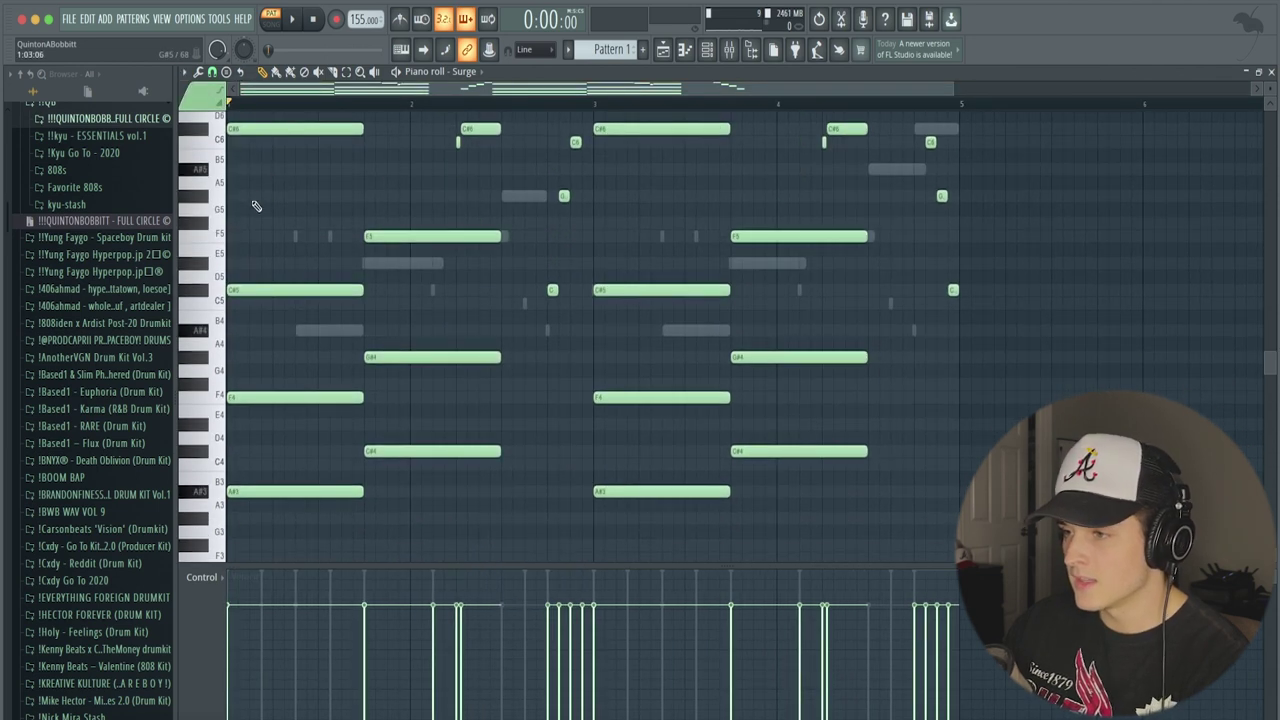
click(240, 329)
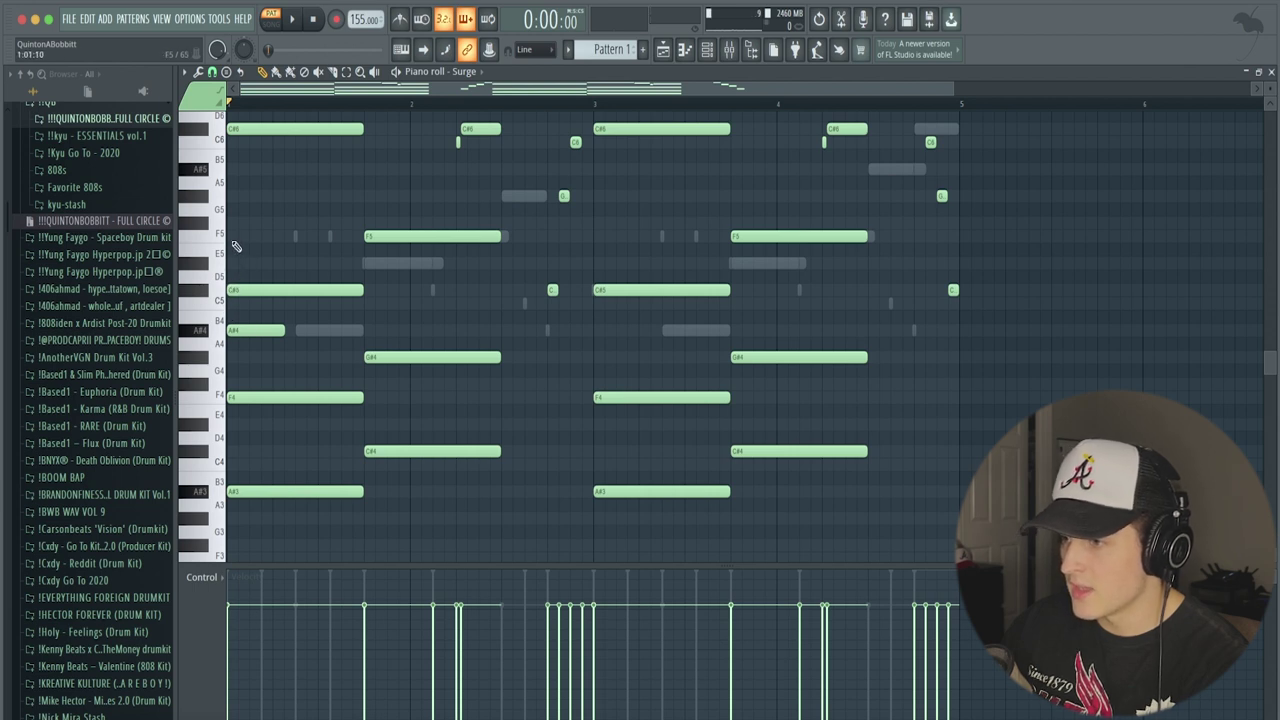
right_click(255, 329)
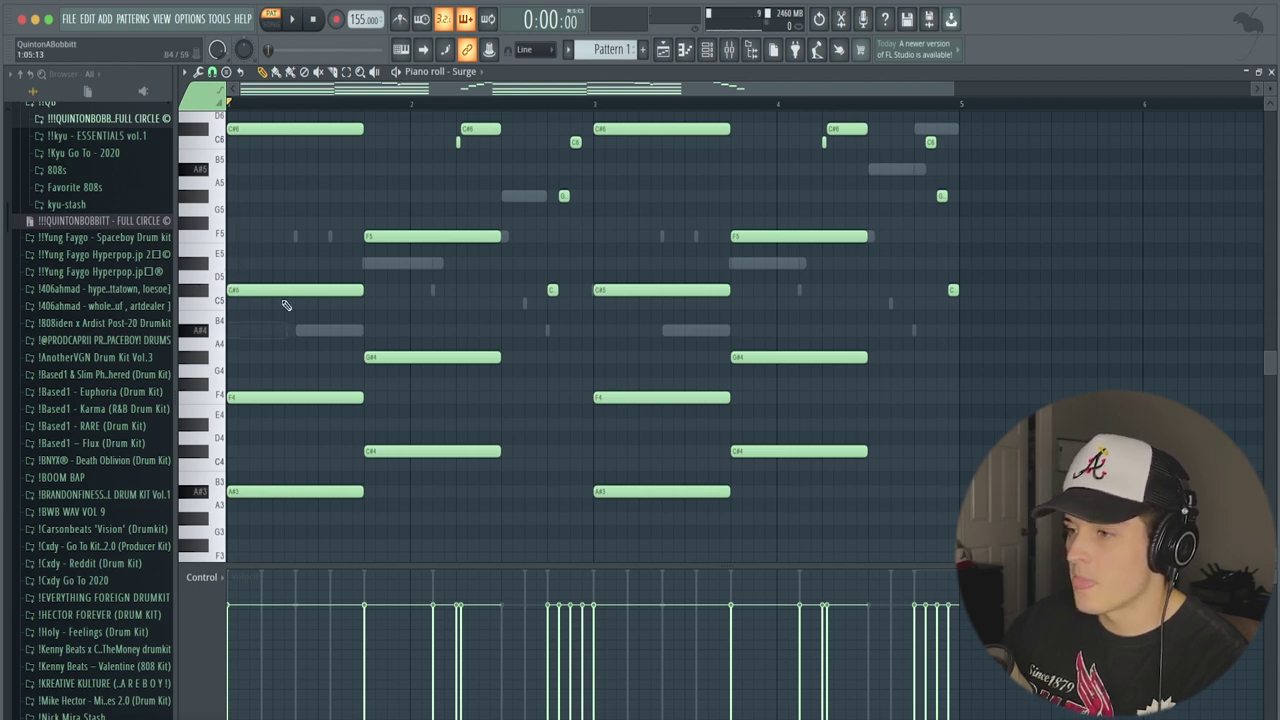
Try the first chord's C#5 note one octave lower at C#4, and return it to C#5.
click(318, 72)
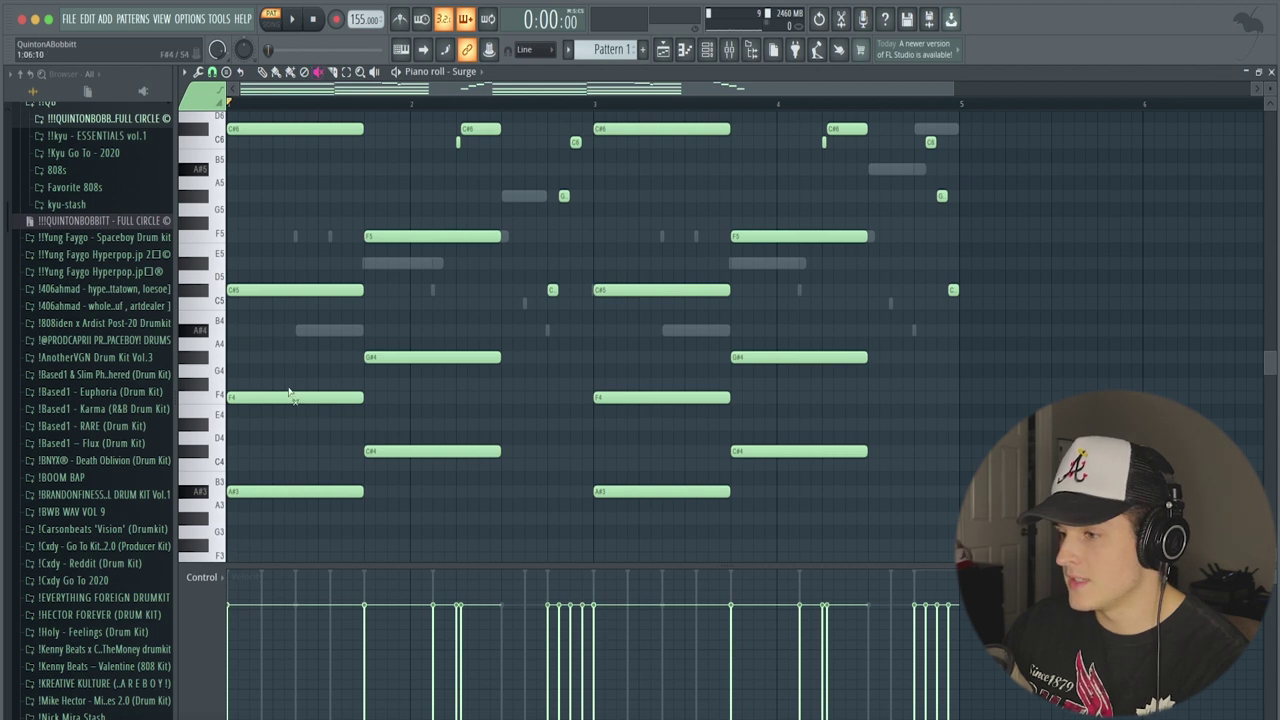
scroll(280, 390, down, 4)
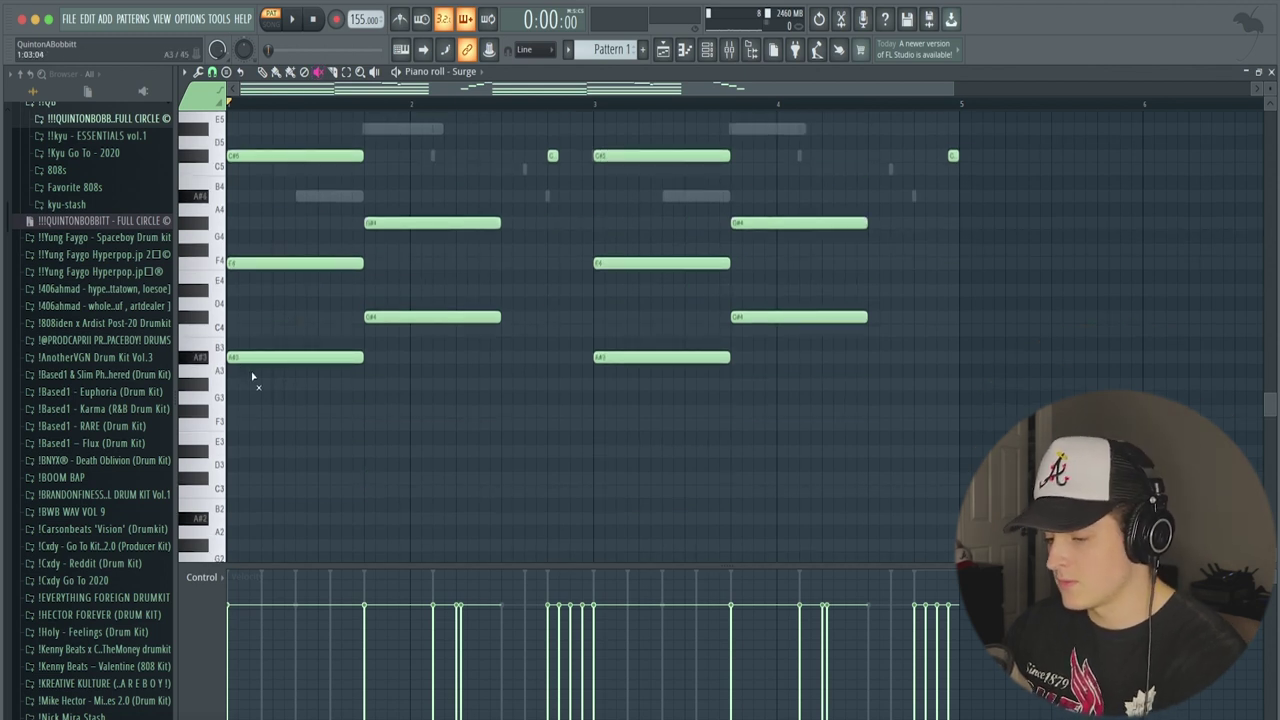
drag(257, 380, 286, 160)
key(ctrl+Down)
click(291, 182)
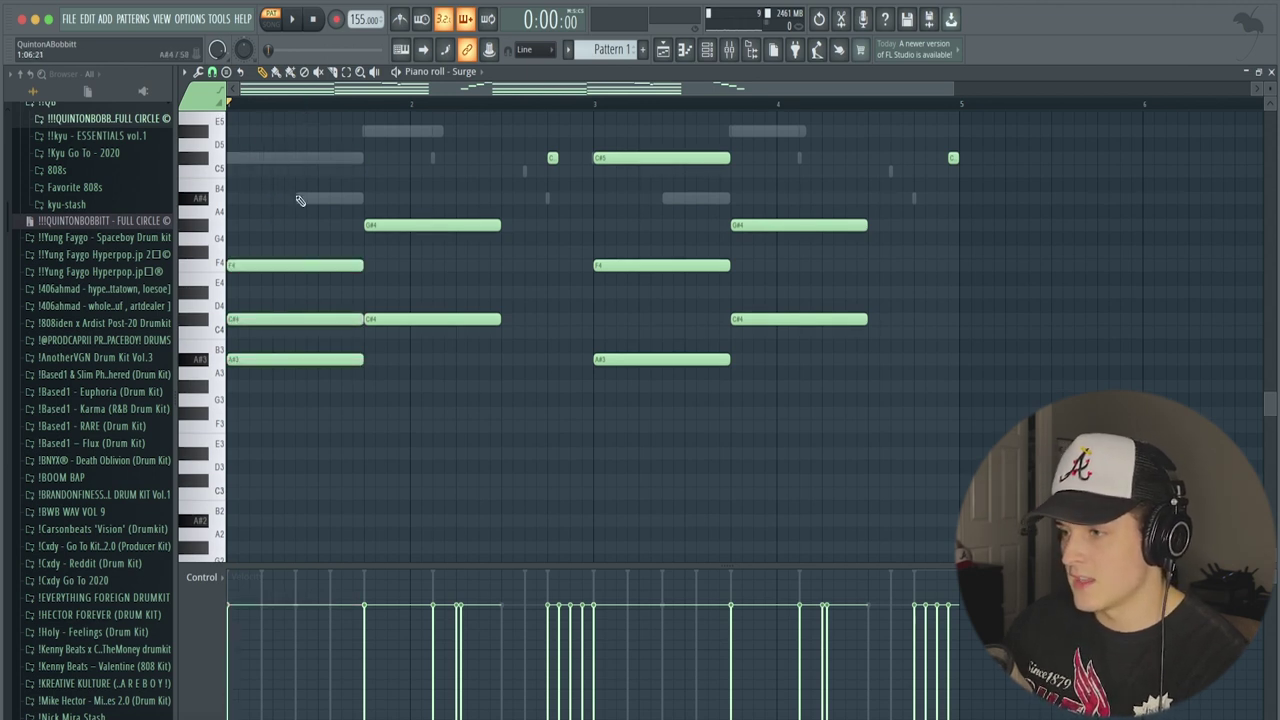
click(252, 319)
key(ctrl+Up)
Select the notes of all four chords beneath the Surge pattern's top melody.
scroll(393, 379, up, 3)
drag(281, 512, 284, 284)
drag(408, 513, 410, 186)
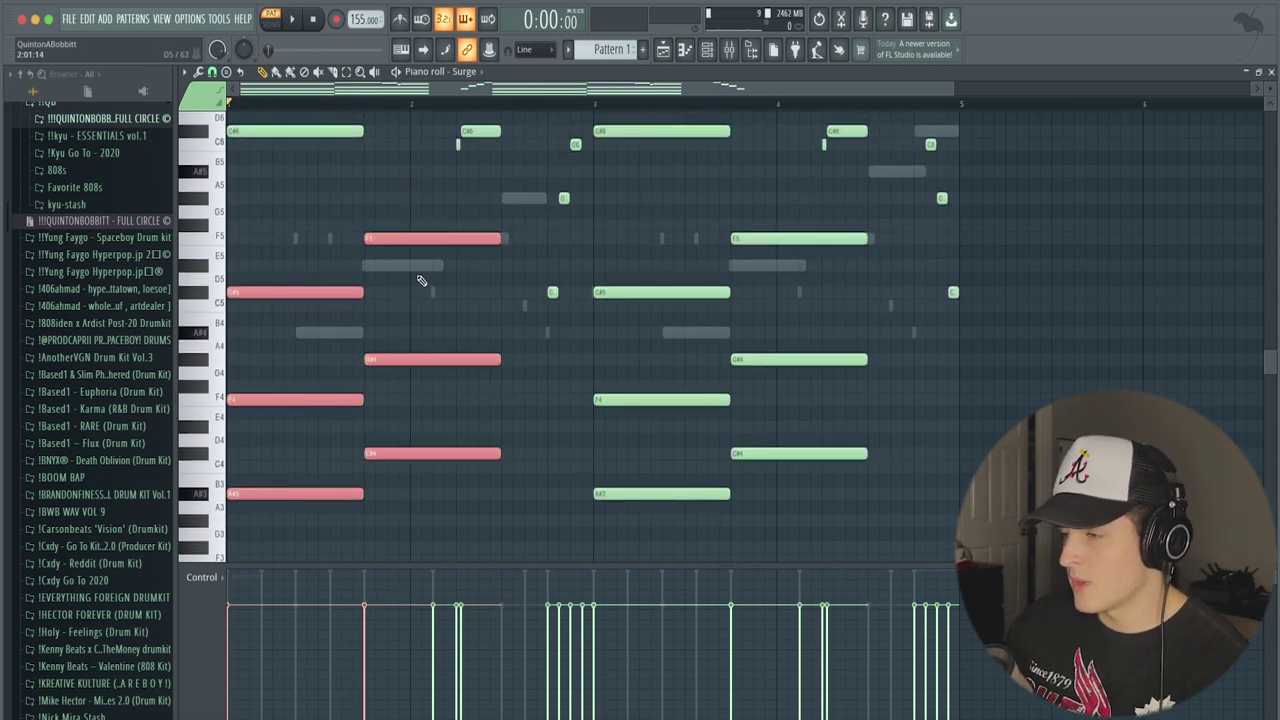
drag(650, 524, 618, 246)
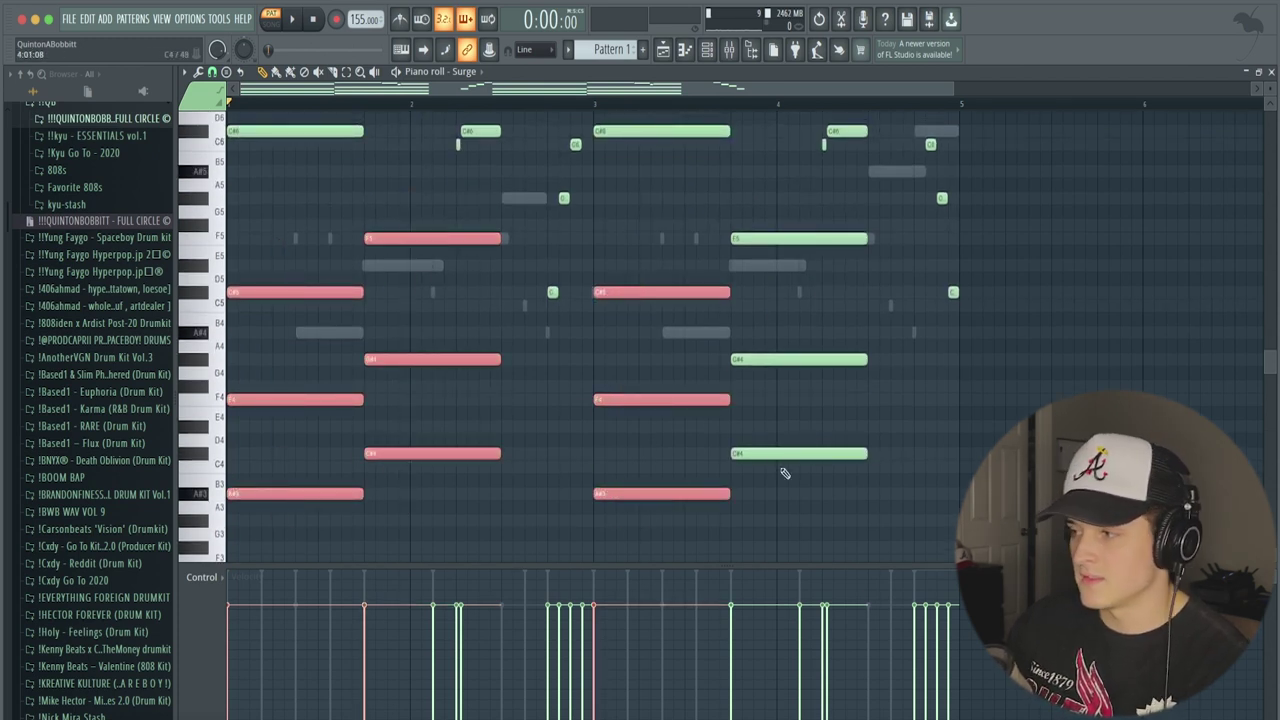
drag(786, 468, 756, 178)
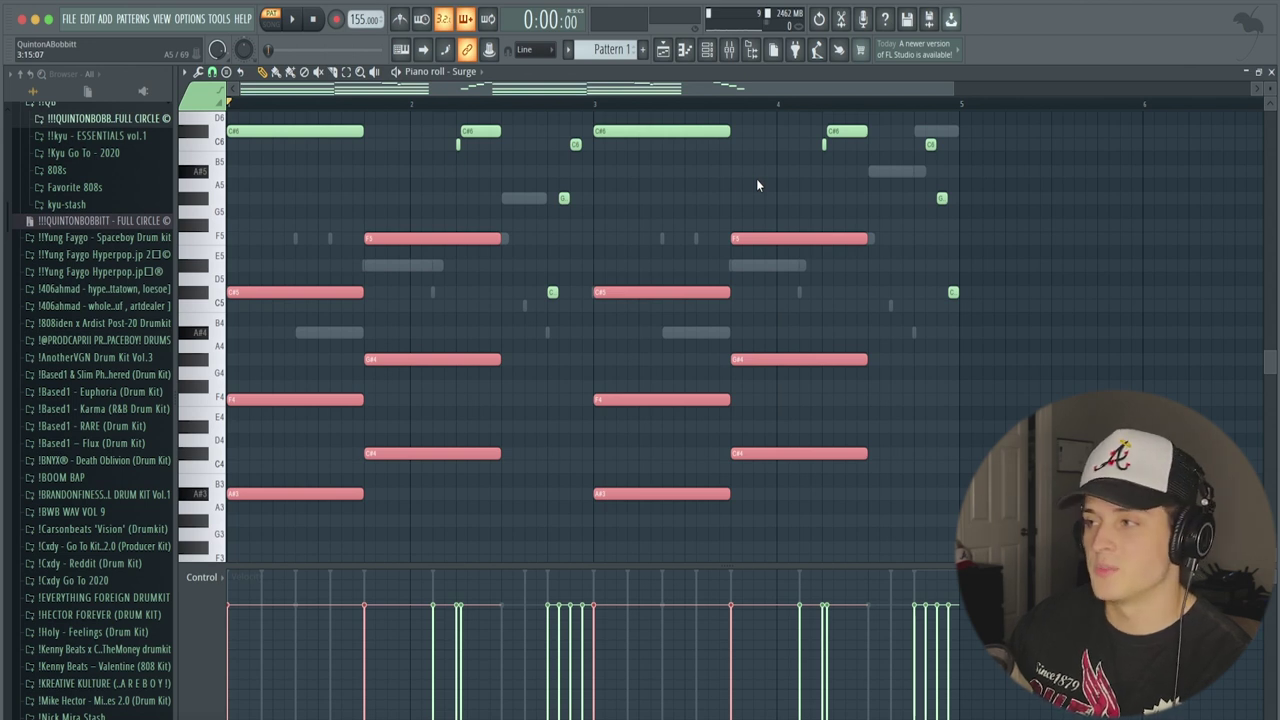
Examine the Surge pattern's top melody notes above the first two chords.
drag(310, 514, 448, 178)
ctrl+click(324, 260)
scroll(295, 280, up, 3)
drag(266, 325, 283, 222)
ctrl+shift+click(398, 212)
drag(414, 232, 452, 285)
Examine the run of short notes at the end of bar 2 in the Surge pattern.
drag(543, 485, 591, 167)
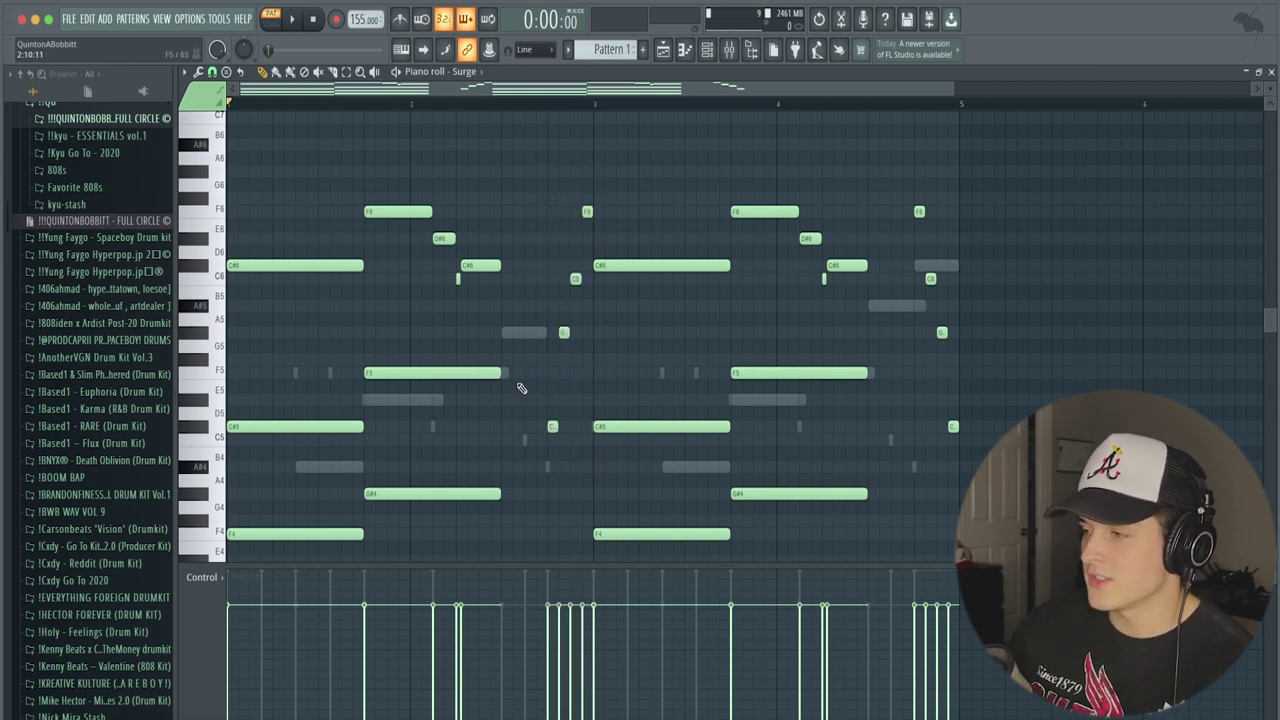
drag(527, 485, 592, 189)
ctrl+click(654, 203)
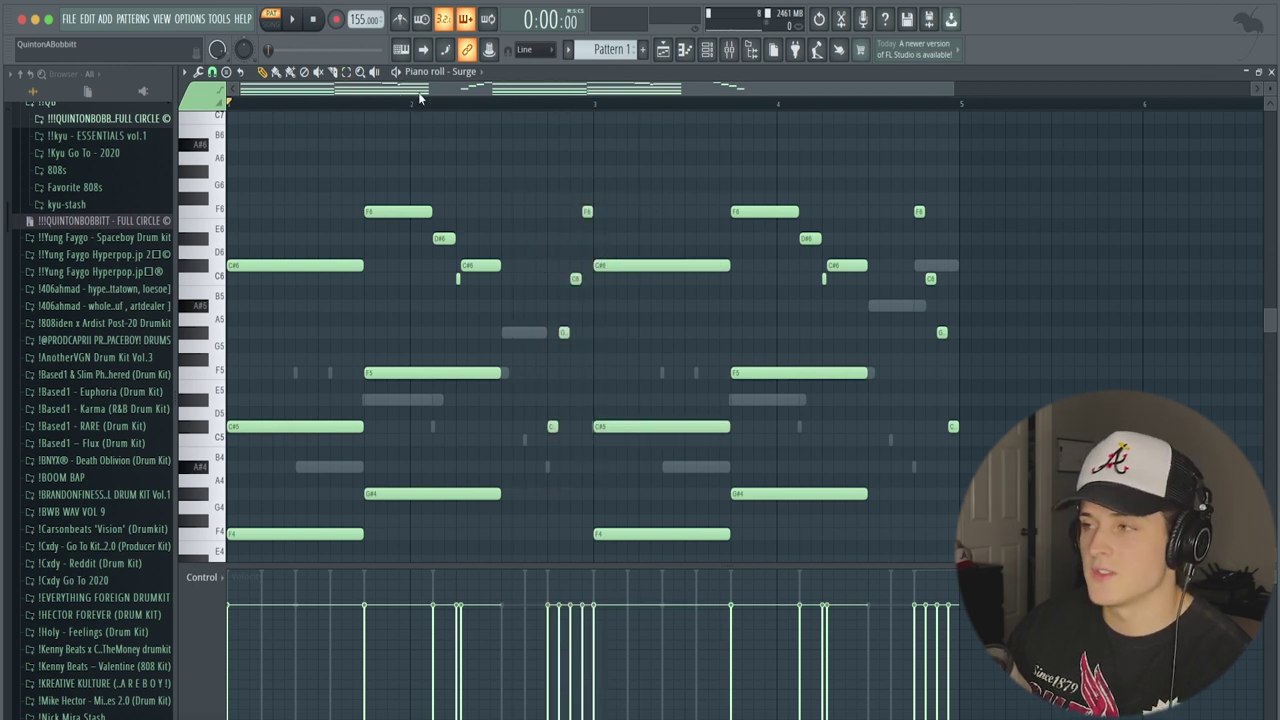
Check Surge's mixer insert for effects, and play the soloed pattern.
click(729, 49)
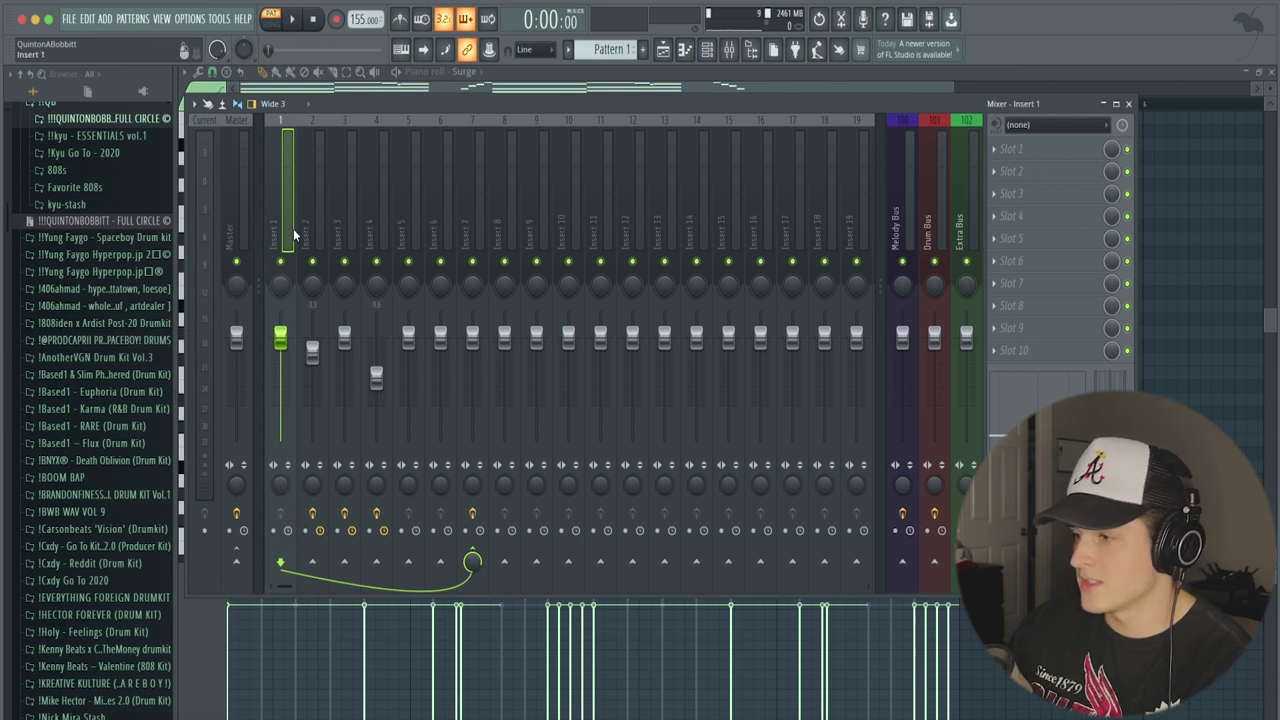
click(472, 87)
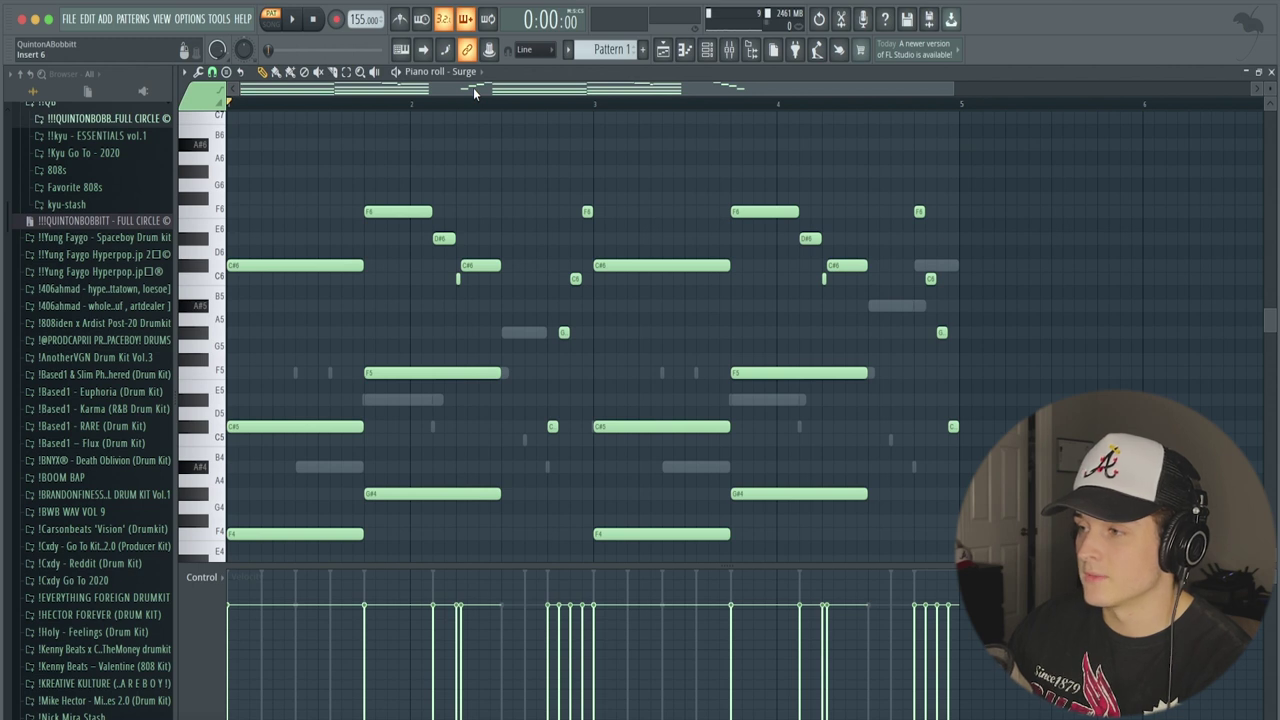
key(space)
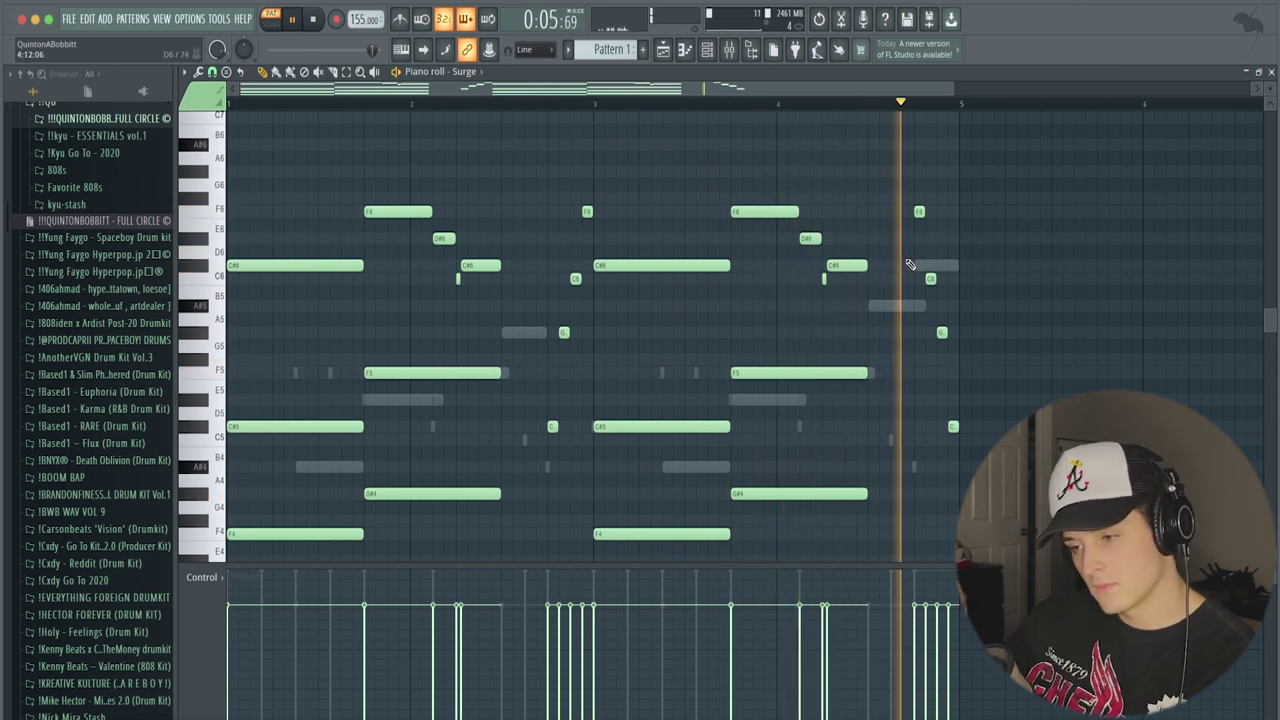
key(space)
Compare the short note runs at the ends of bars 2 and 4 in the Surge pattern.
drag(538, 458, 593, 180)
drag(962, 510, 884, 170)
drag(538, 484, 592, 158)
drag(986, 512, 884, 176)
View the patch loaded in the first Omnisphere channel, close the plugin, and solo that channel.
key(F6)
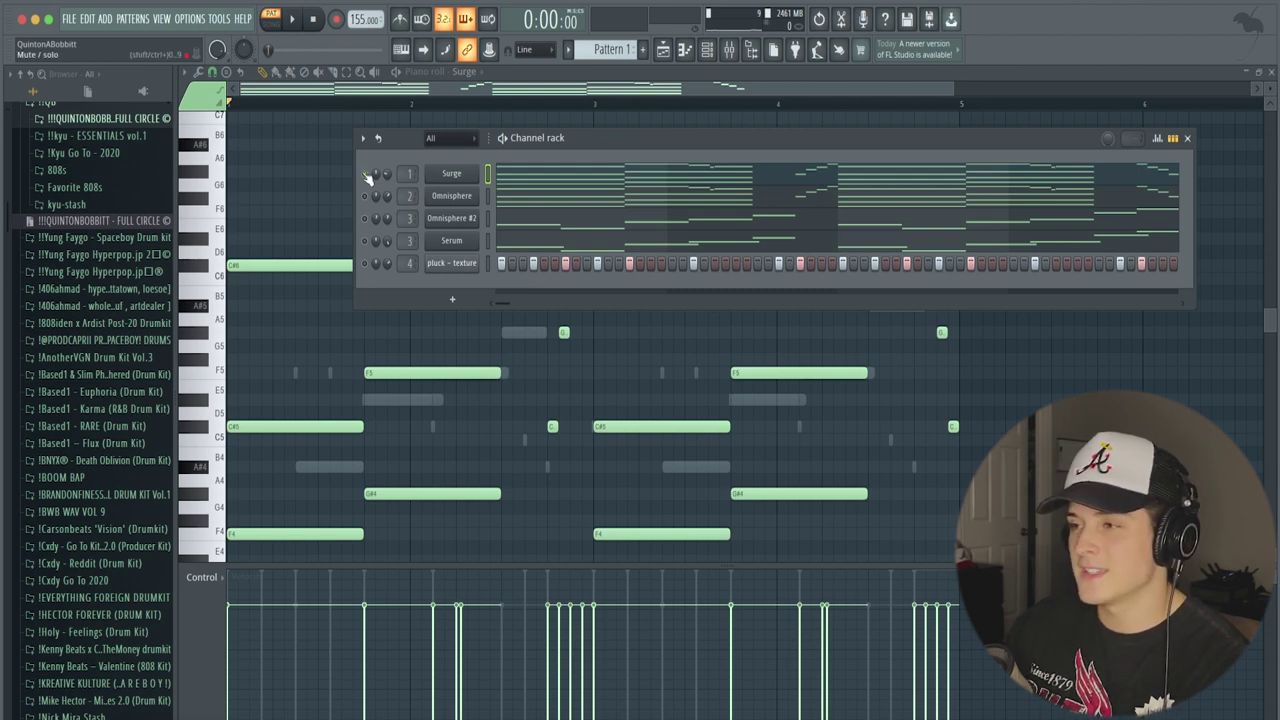
click(451, 195)
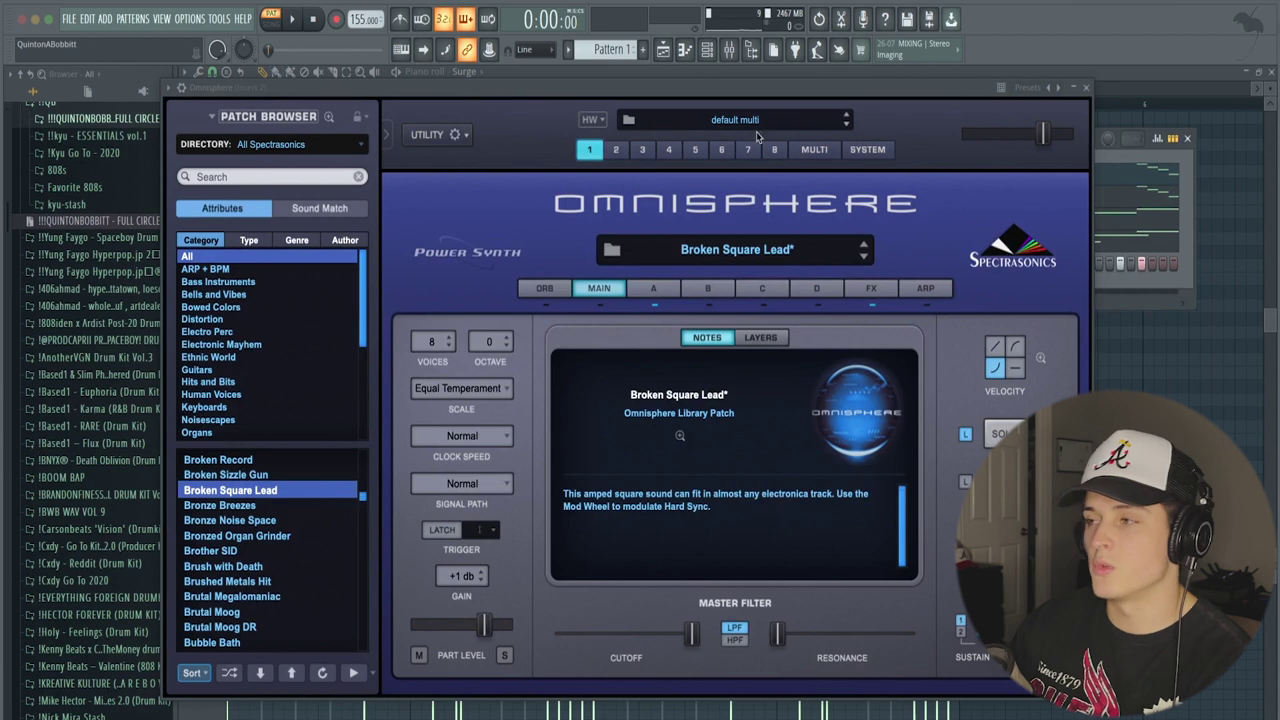
click(1085, 87)
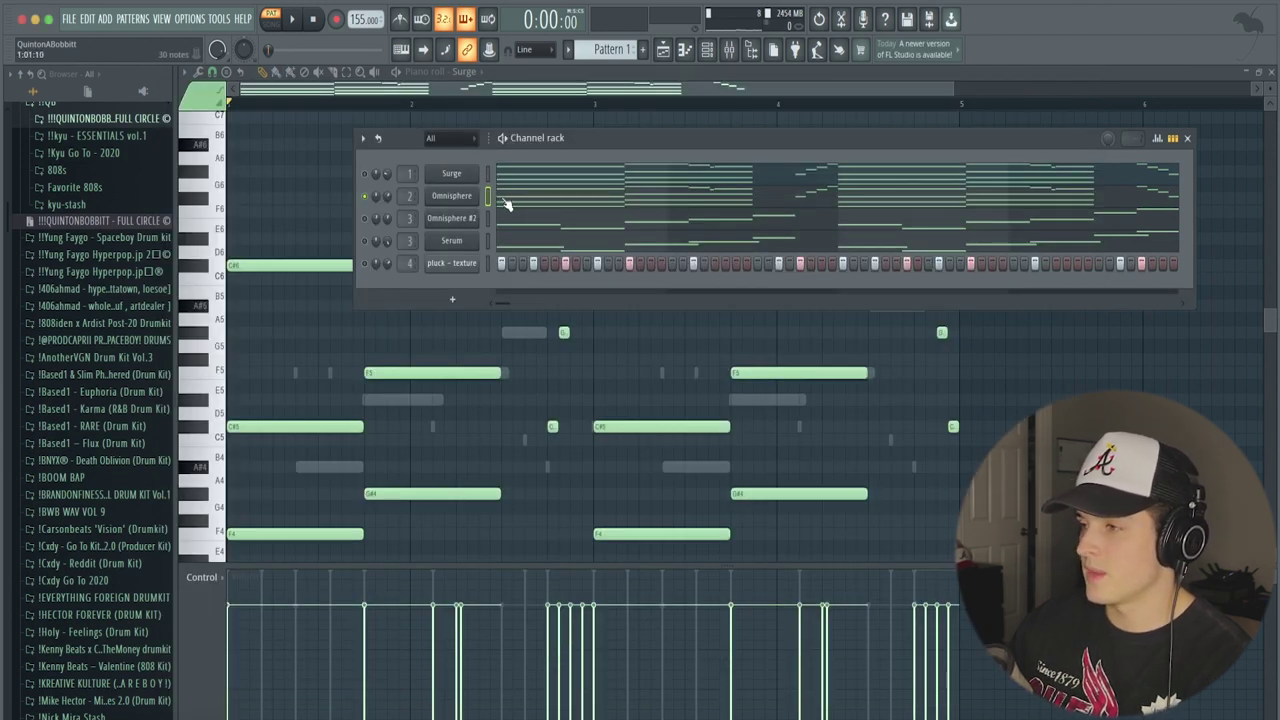
Inspect the two Fruity parametric EQ 2 effects and Gross Beat on Omnisphere's mixer insert 2.
click(729, 49)
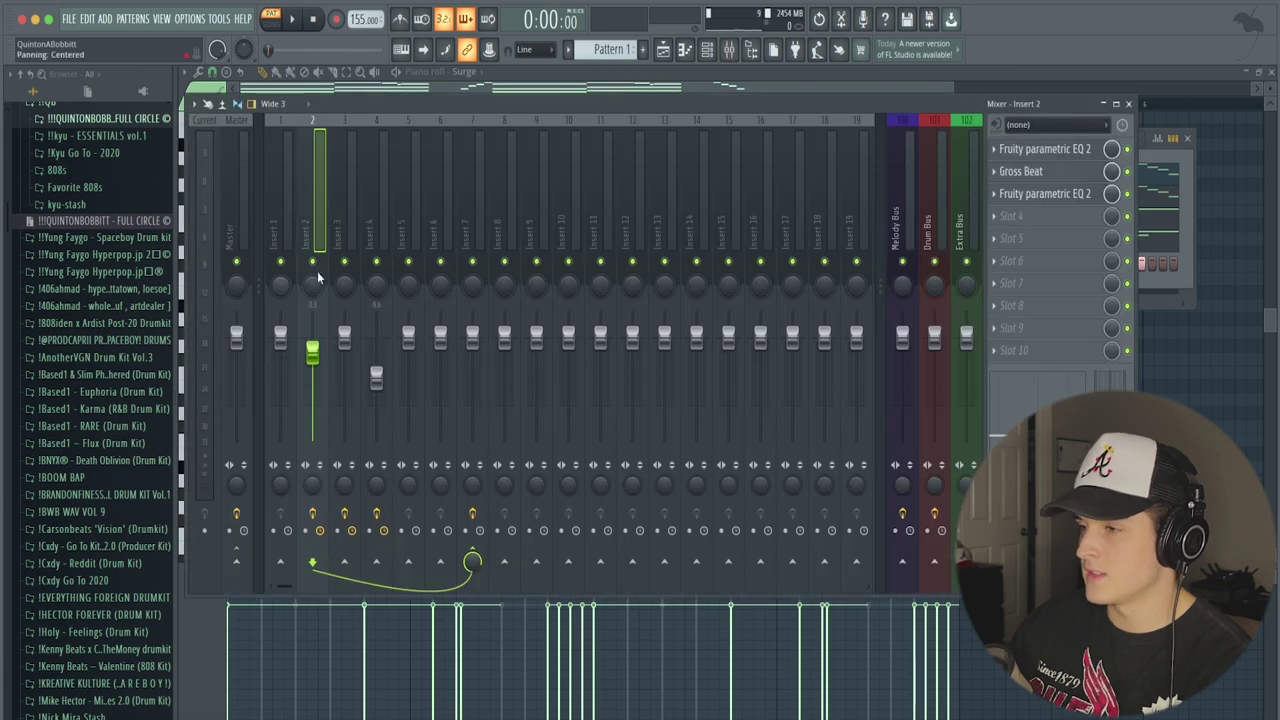
click(1045, 149)
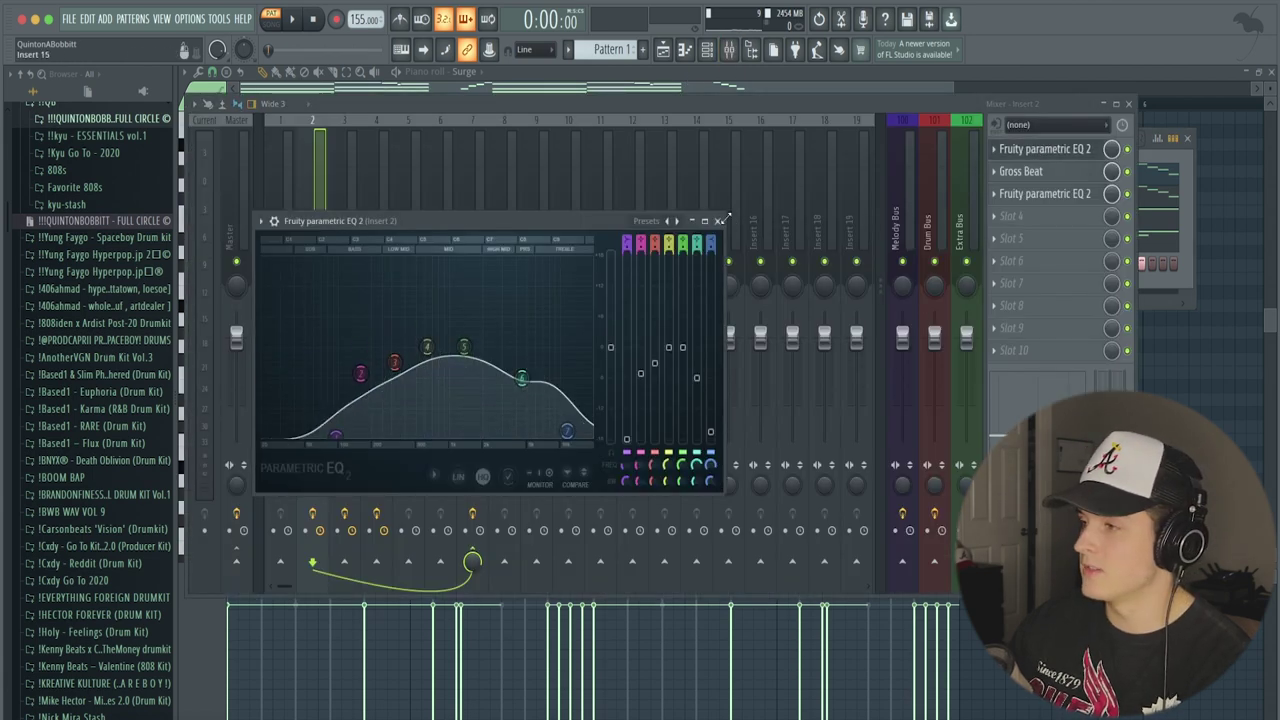
click(1020, 171)
click(871, 261)
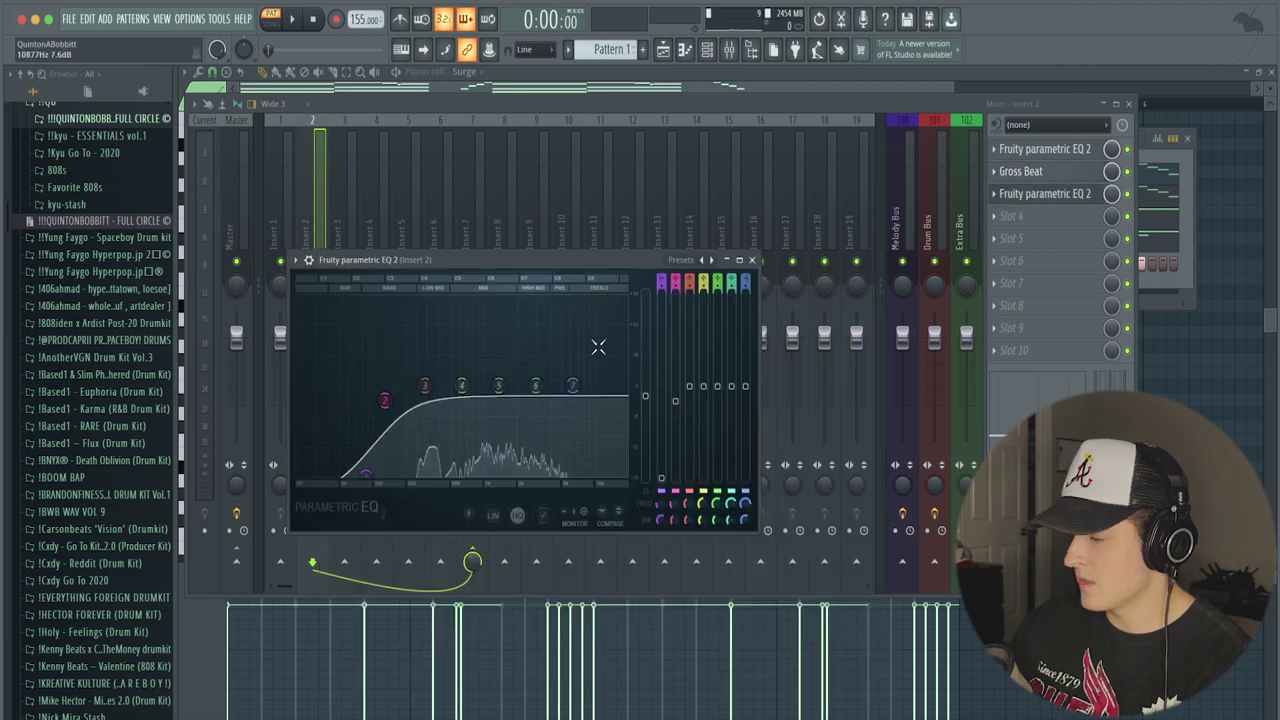
click(756, 261)
Play the pattern with only the first Omnisphere channel soloed.
click(488, 86)
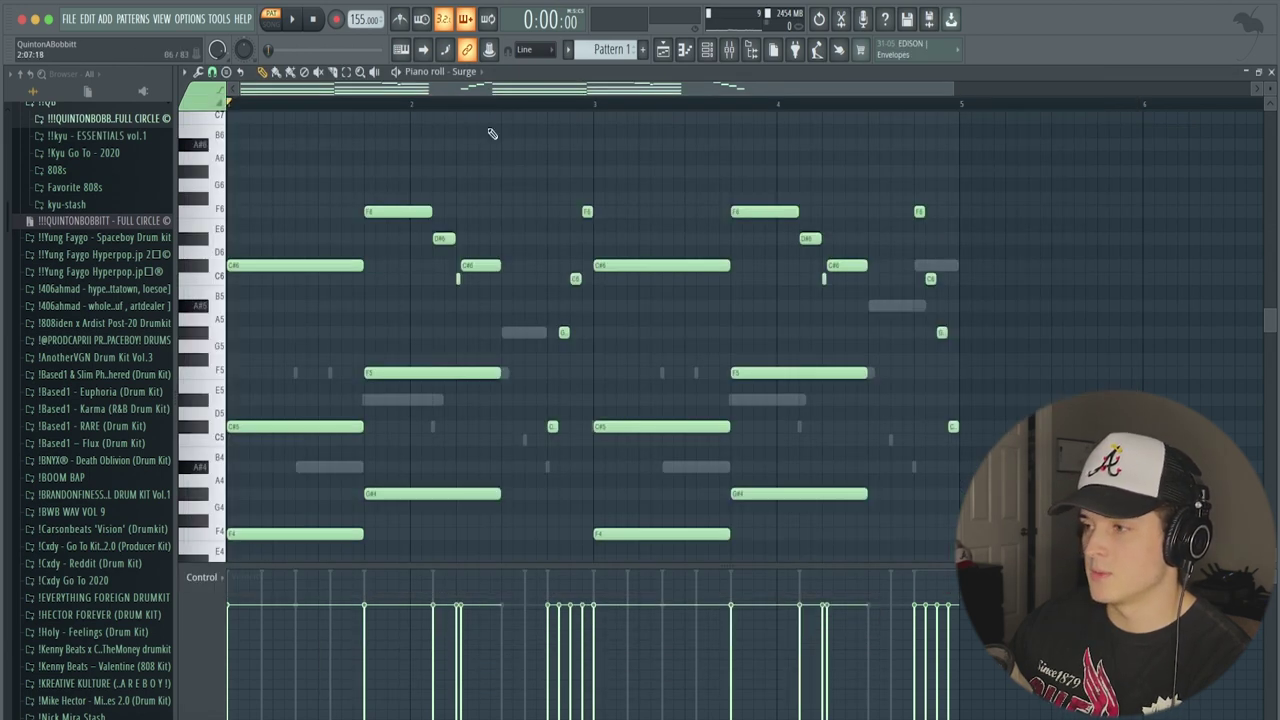
key(space)
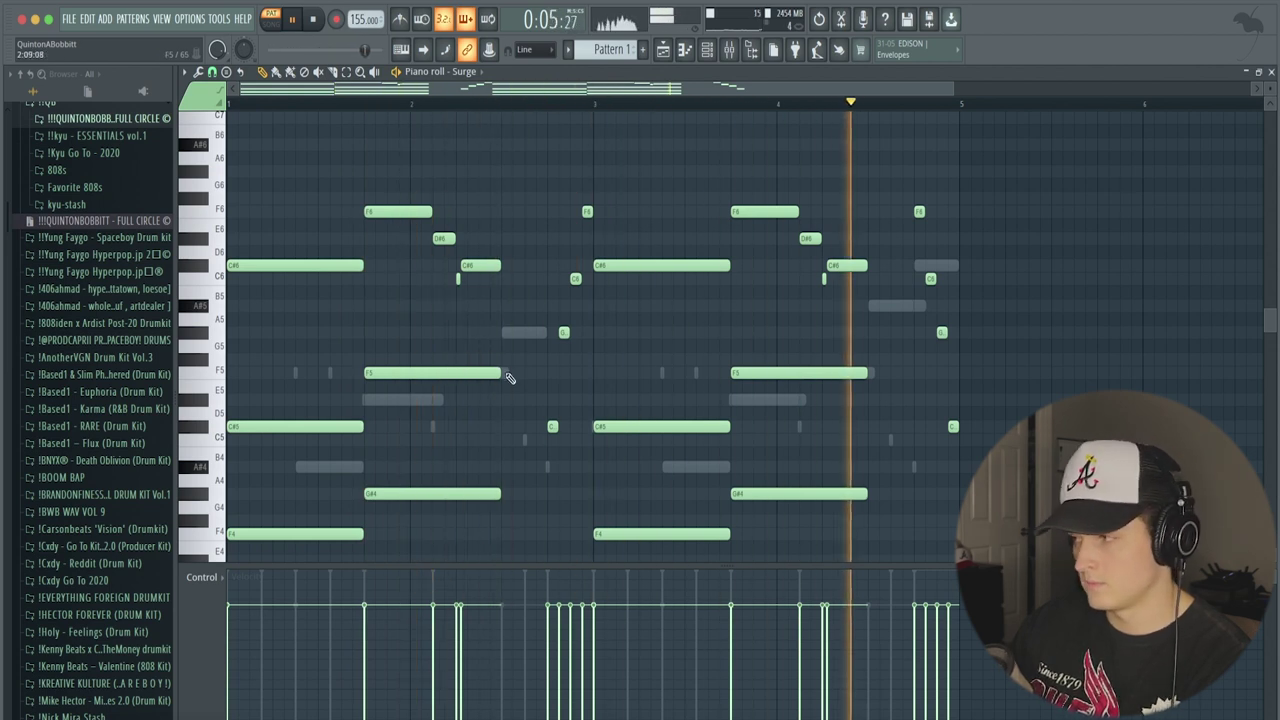
key(space)
Release the Omnisphere solo and enable every channel in the channel rack.
click(708, 50)
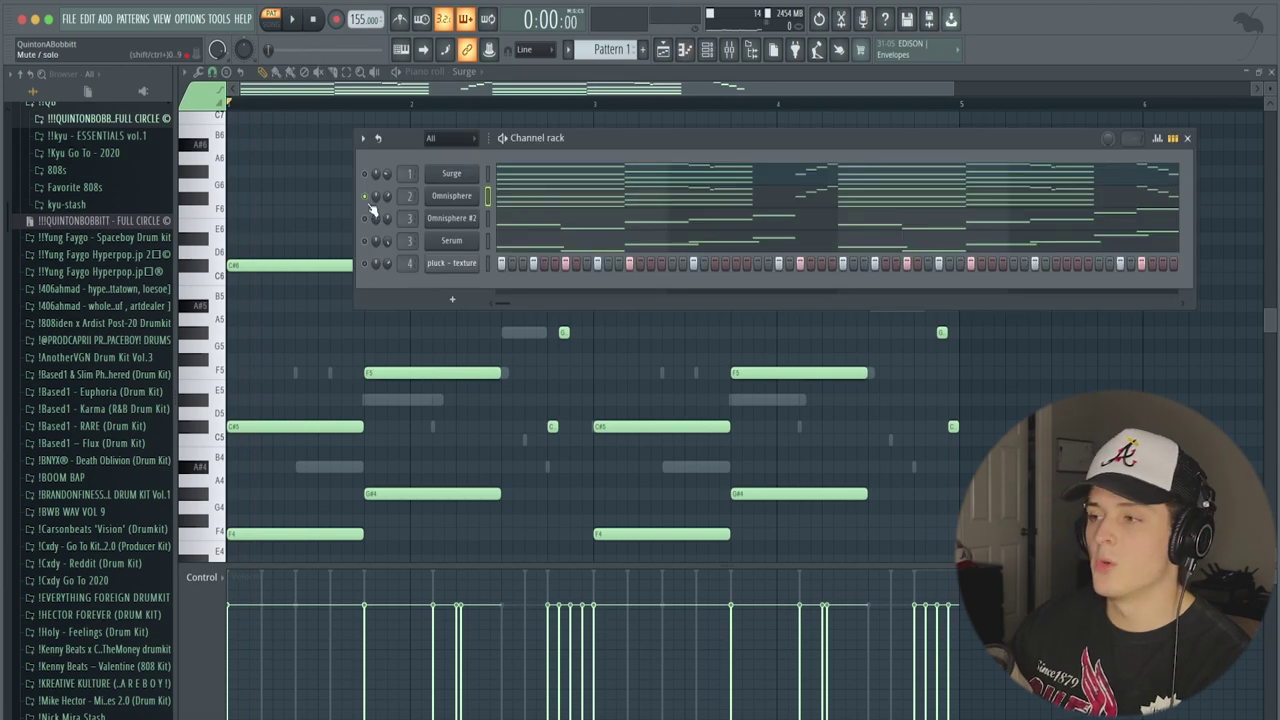
right_click(366, 220)
click(385, 233)
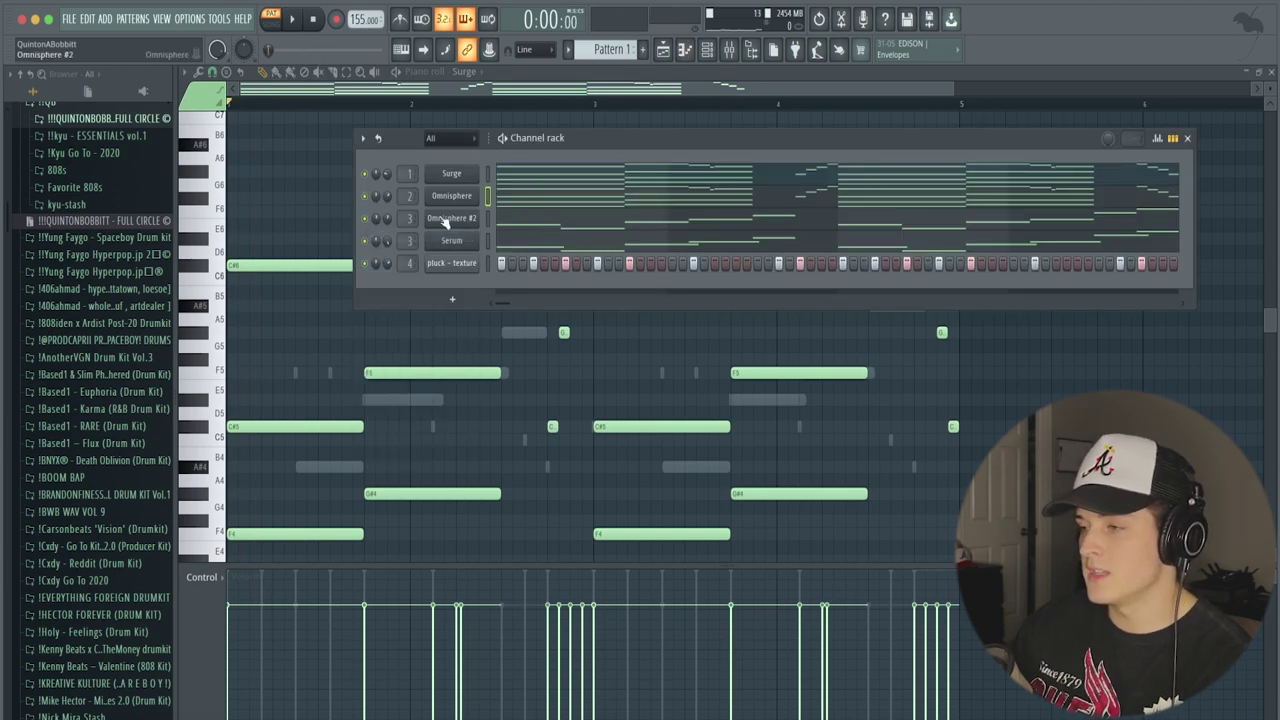
View the Omnisphere #2 patch and inspect the Fruity parametric EQ 2 and Delay ETERNITY effects on mixer insert 3.
click(434, 222)
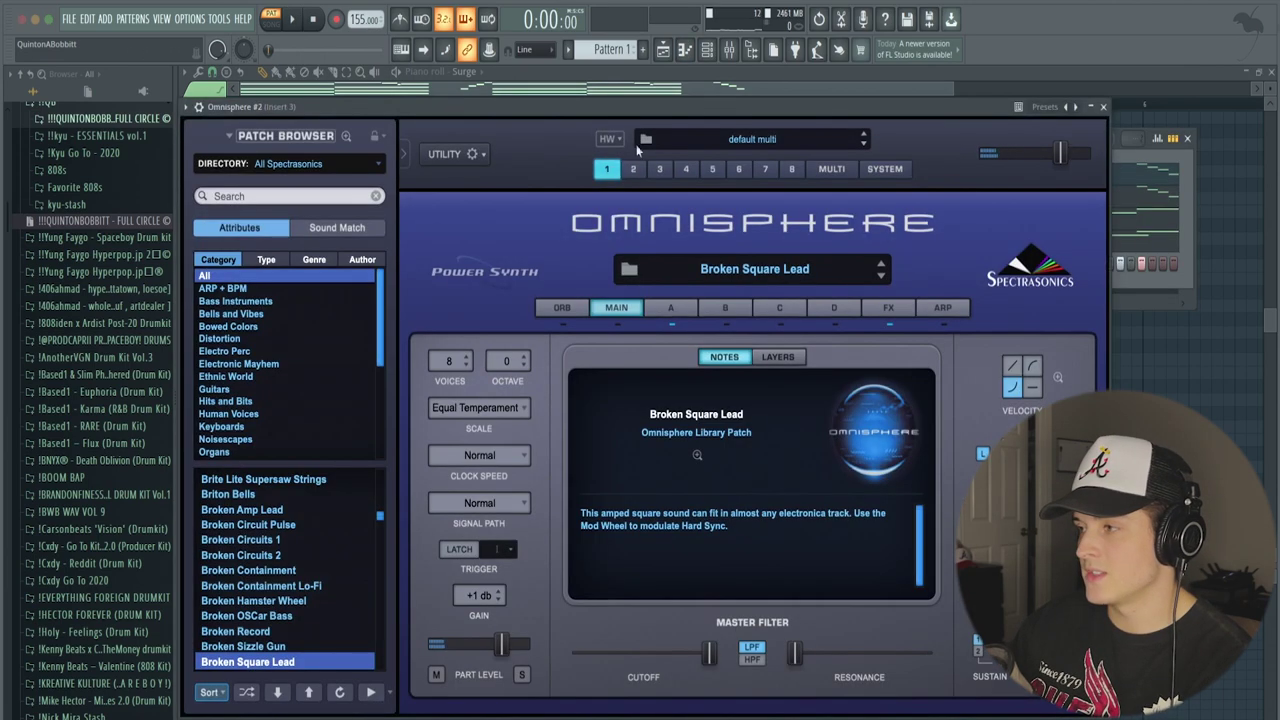
click(1102, 106)
click(729, 49)
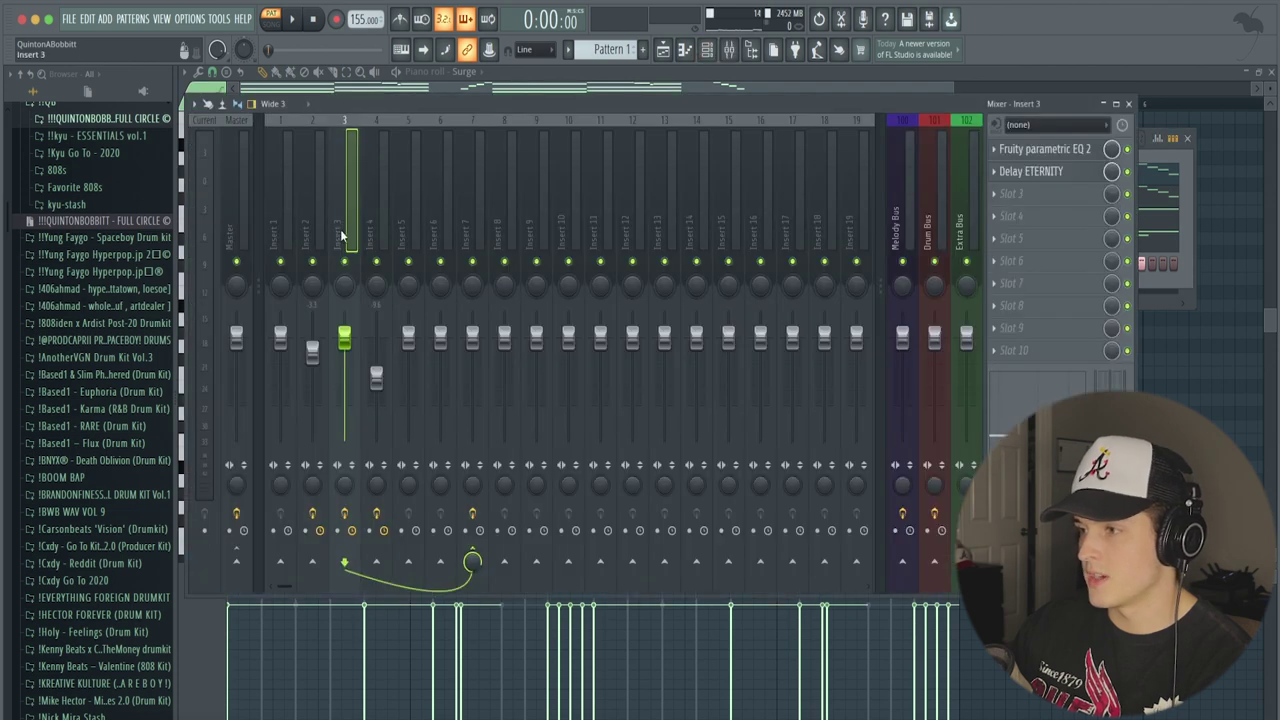
click(1040, 149)
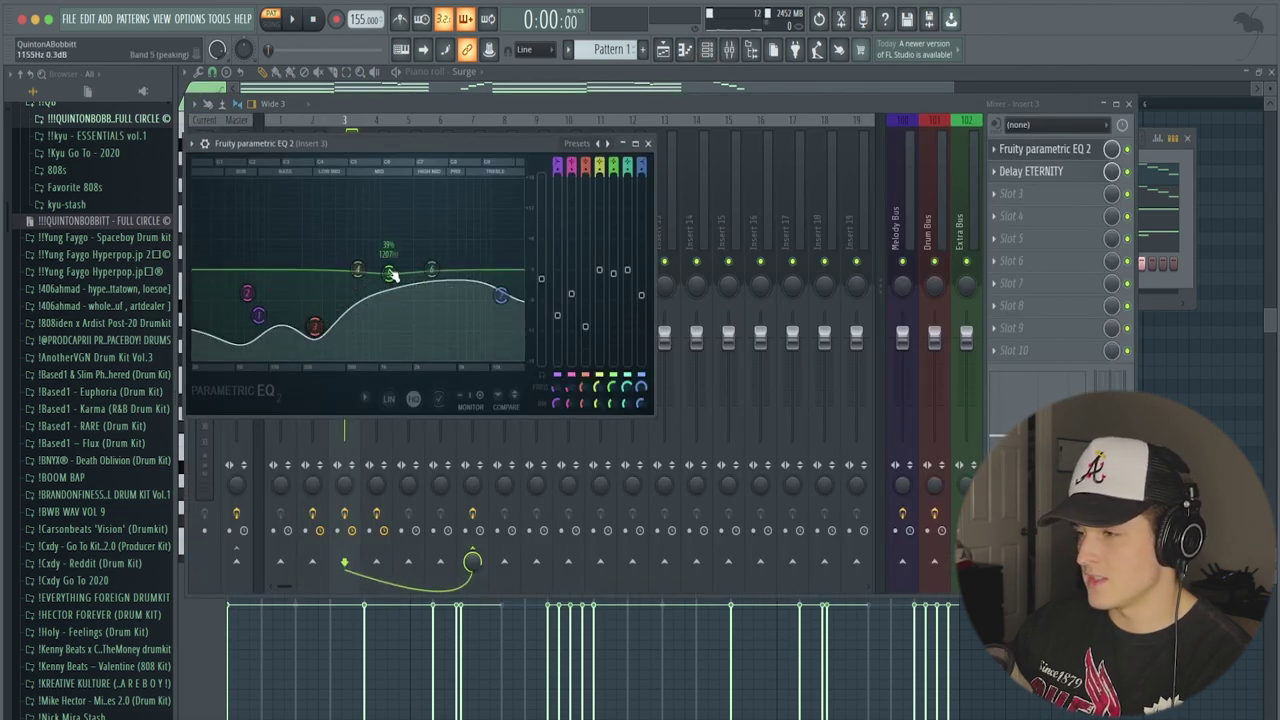
click(647, 143)
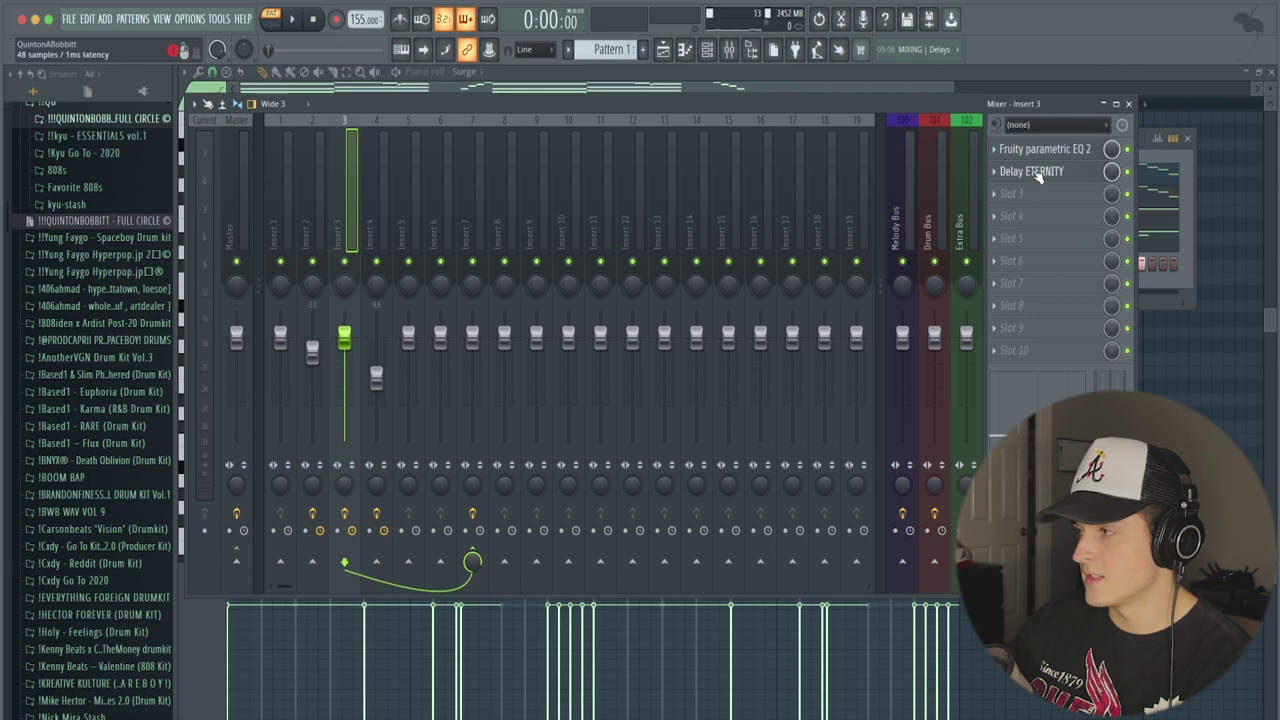
click(1030, 171)
click(729, 49)
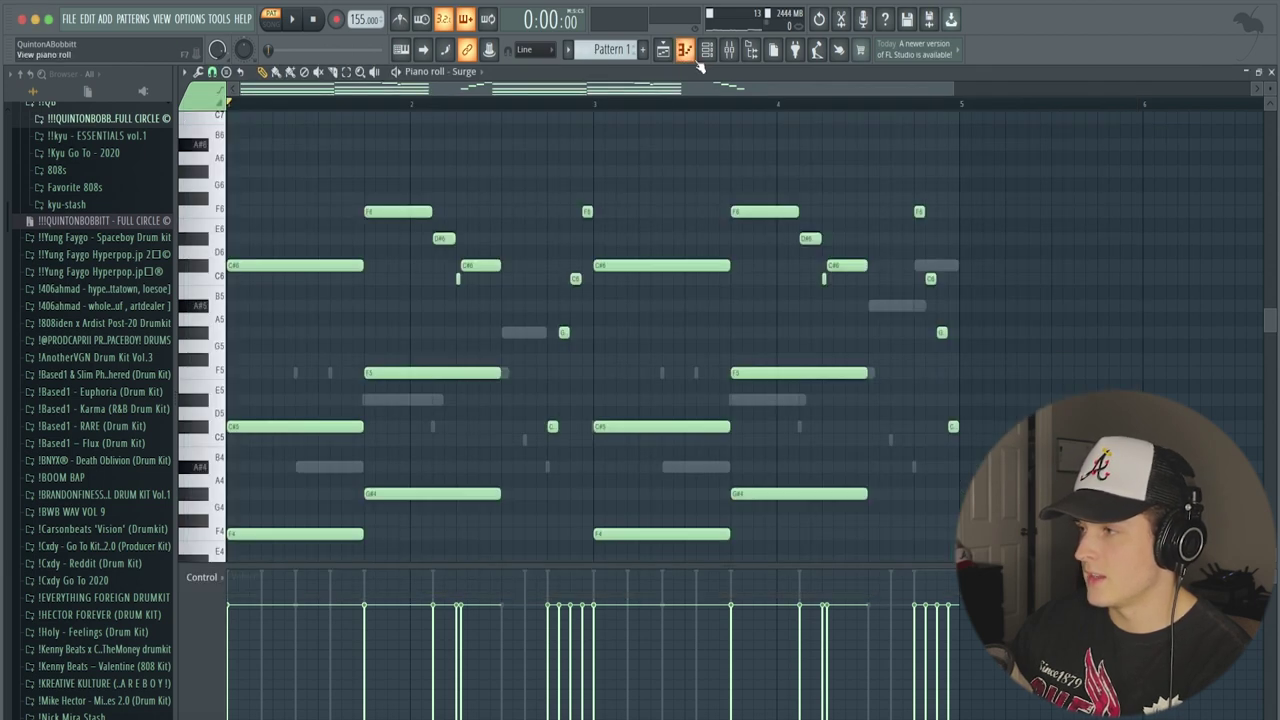
Open the Omnisphere #2 notes in the piano roll and play the pattern with only that channel soloed.
click(707, 49)
click(532, 217)
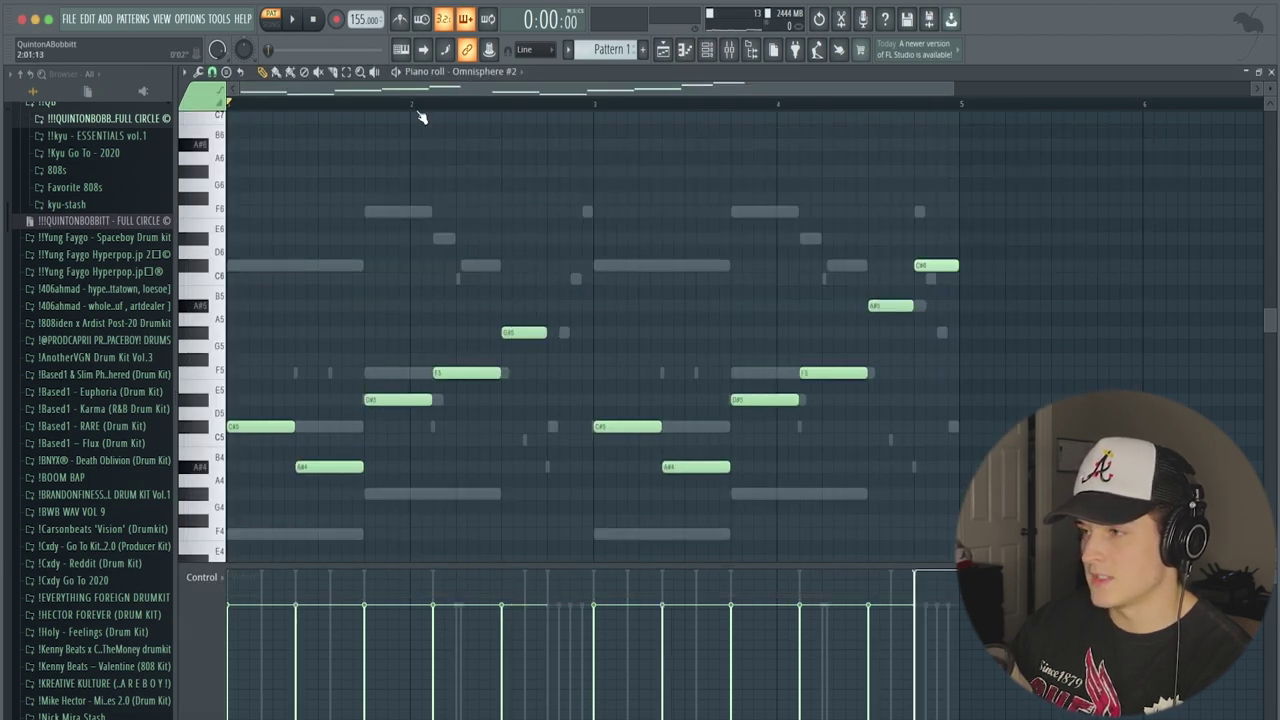
scroll(394, 229, down, 3)
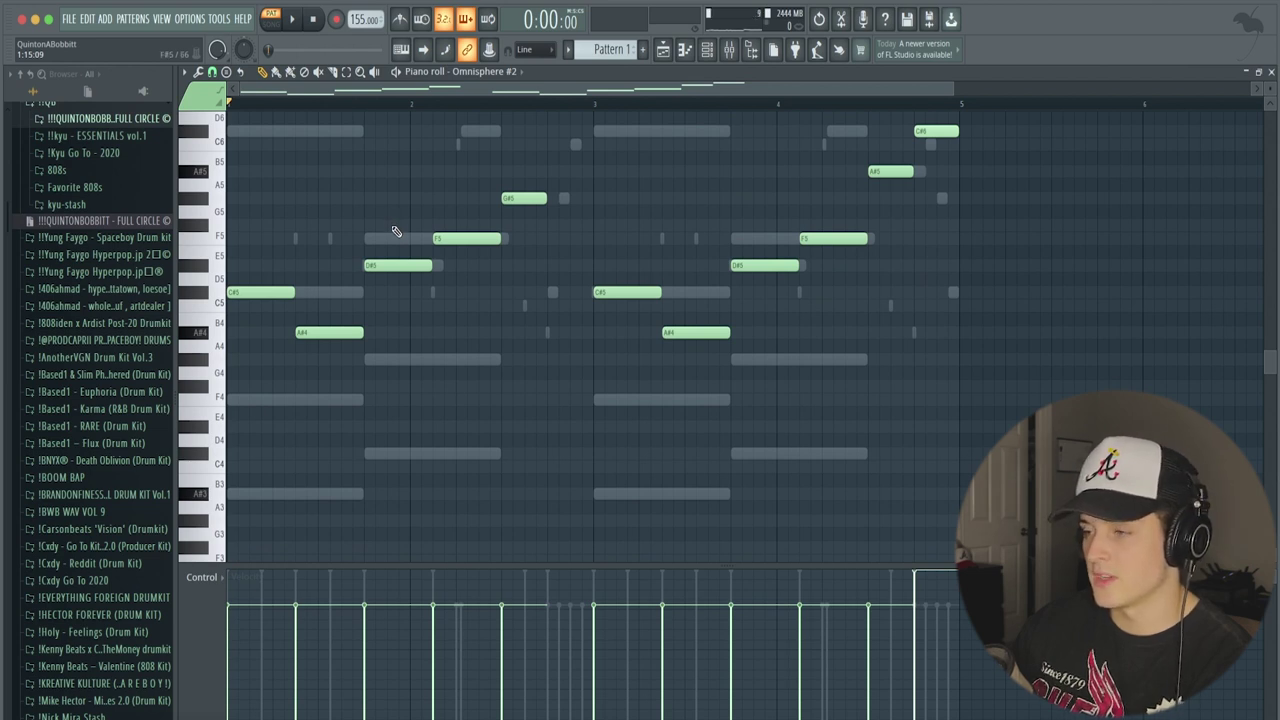
key(F6)
key(space)
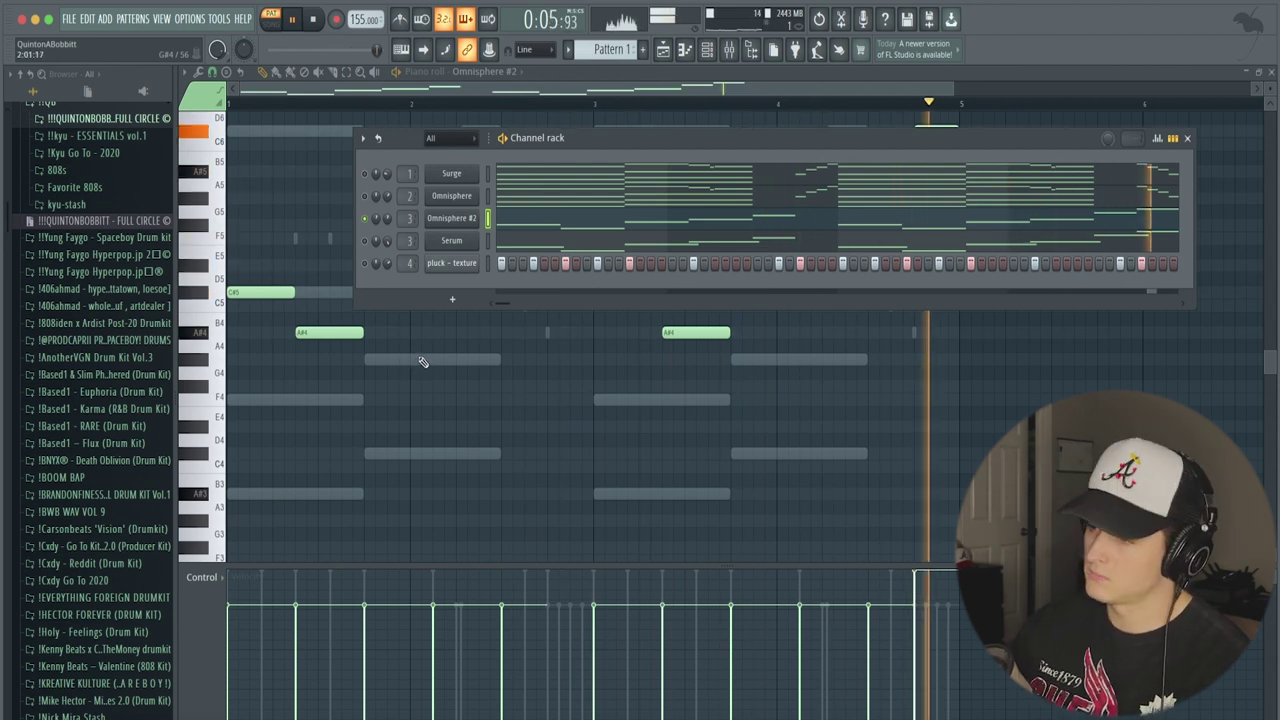
Stop playback, solo the Serum channel, and view its piano roll notes and loaded patch.
right_click(379, 258)
key(space)
click(377, 256)
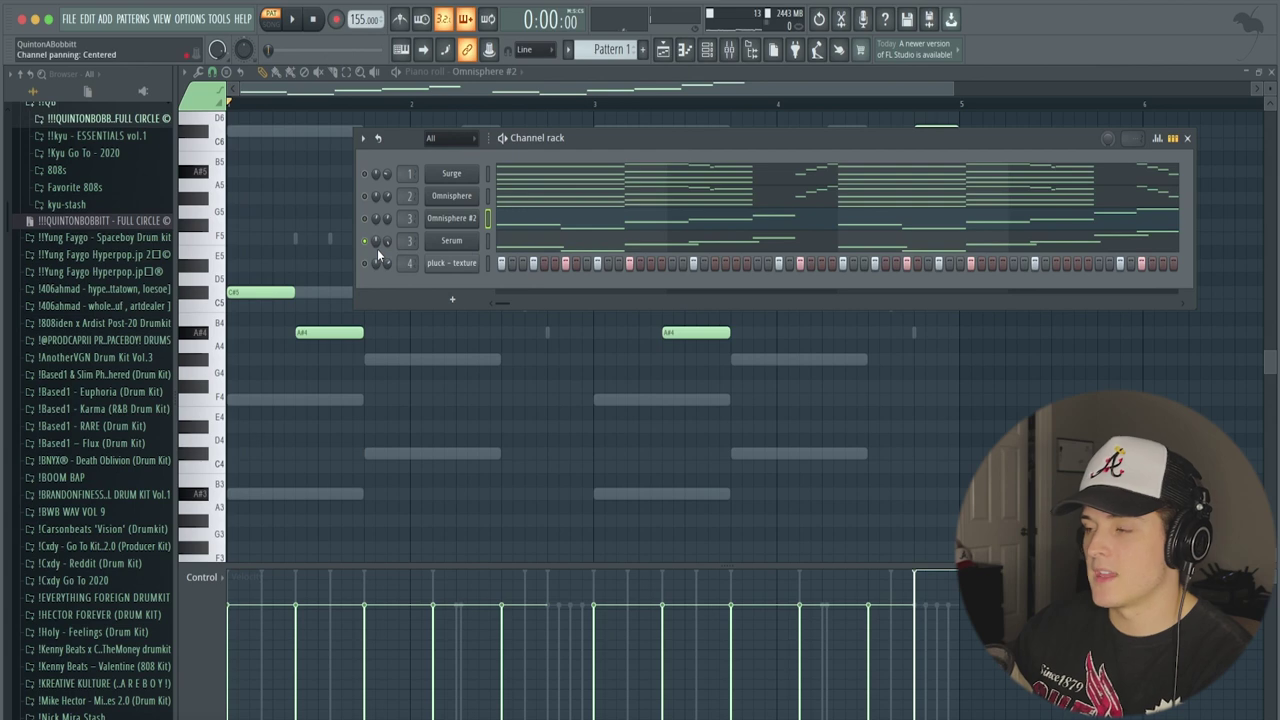
click(559, 247)
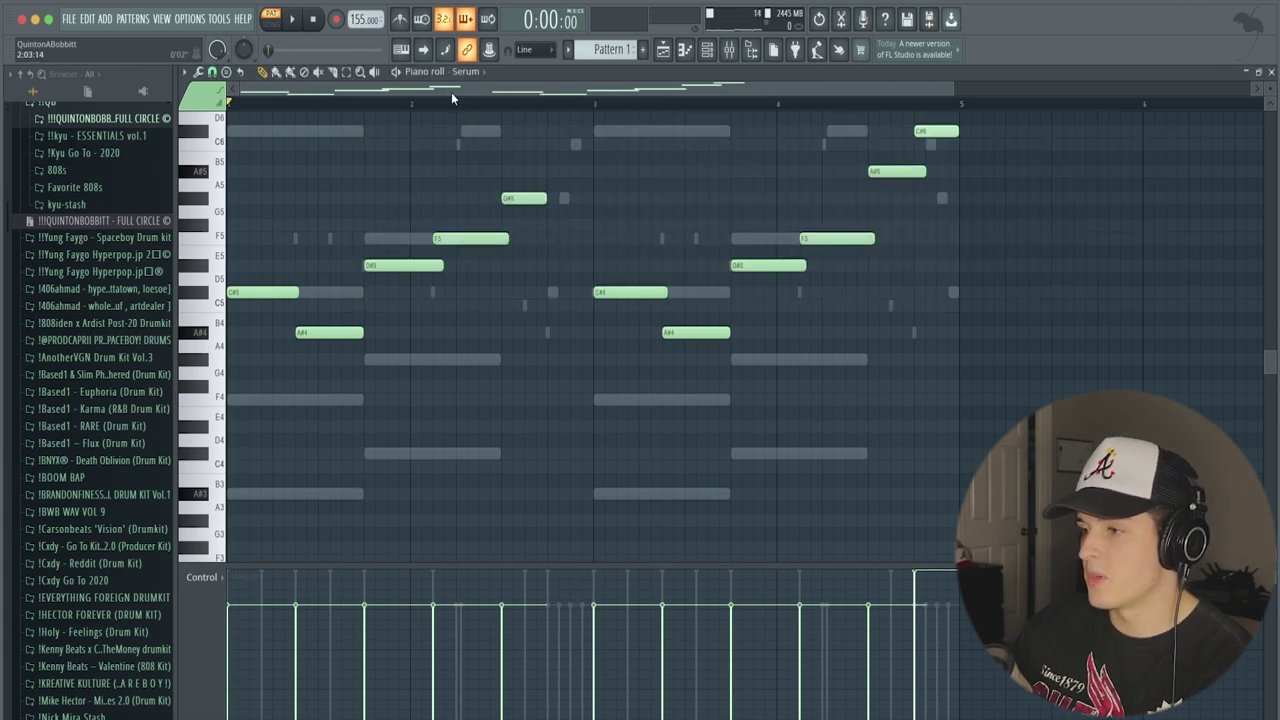
click(712, 50)
click(453, 242)
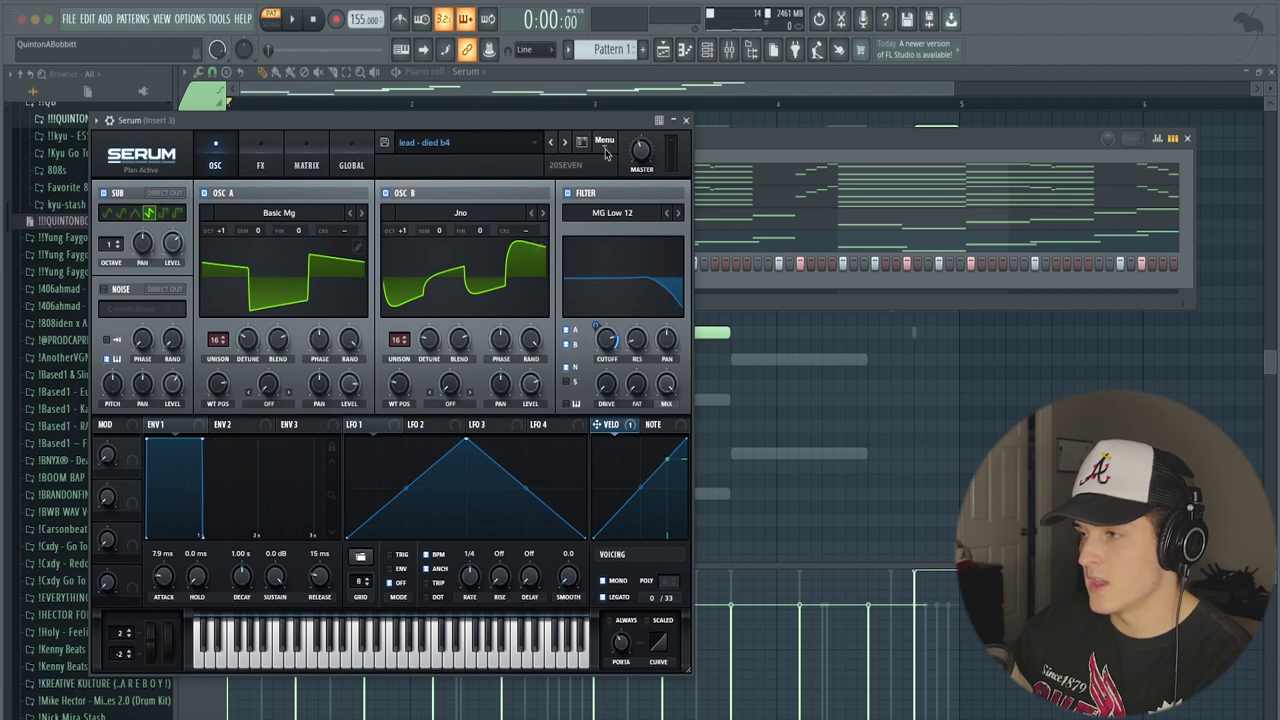
click(585, 80)
Examine the note overlaps in the Serum piano roll by selecting the opening C#5 and A#4 notes and the D#5 note.
drag(315, 379, 268, 261)
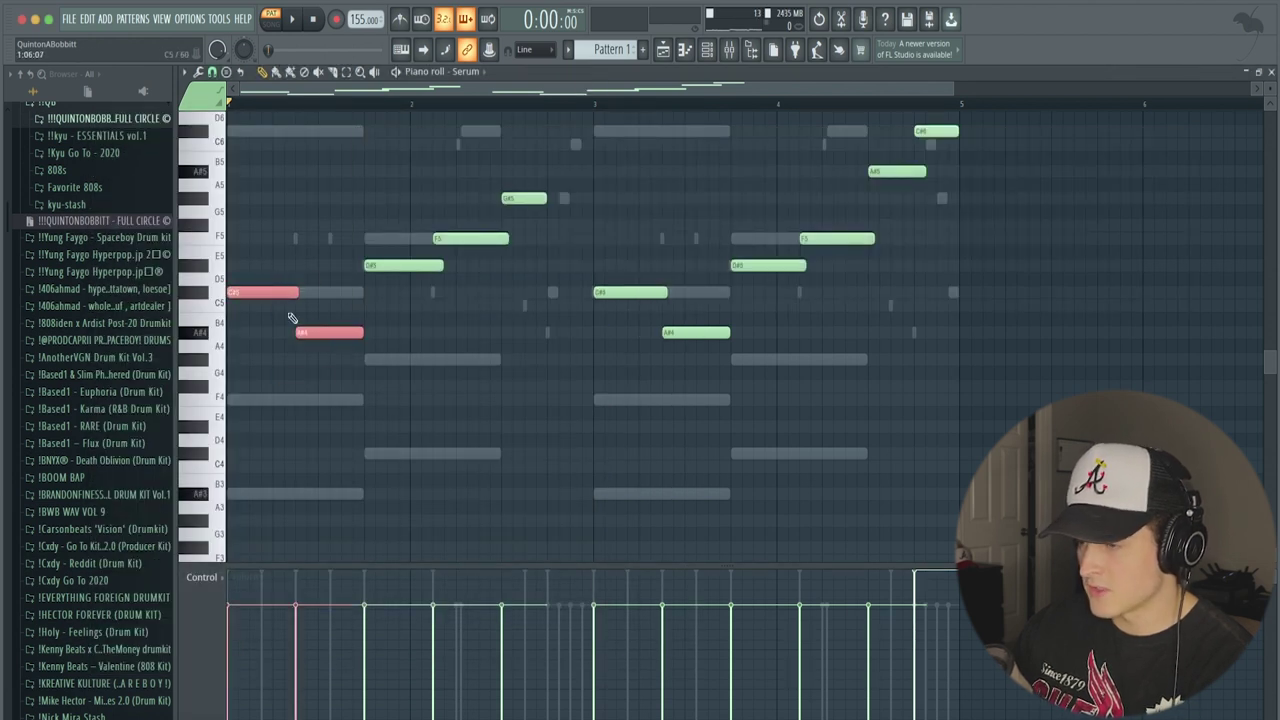
ctrl+click(288, 325)
ctrl+click(295, 292)
ctrl+click(404, 265)
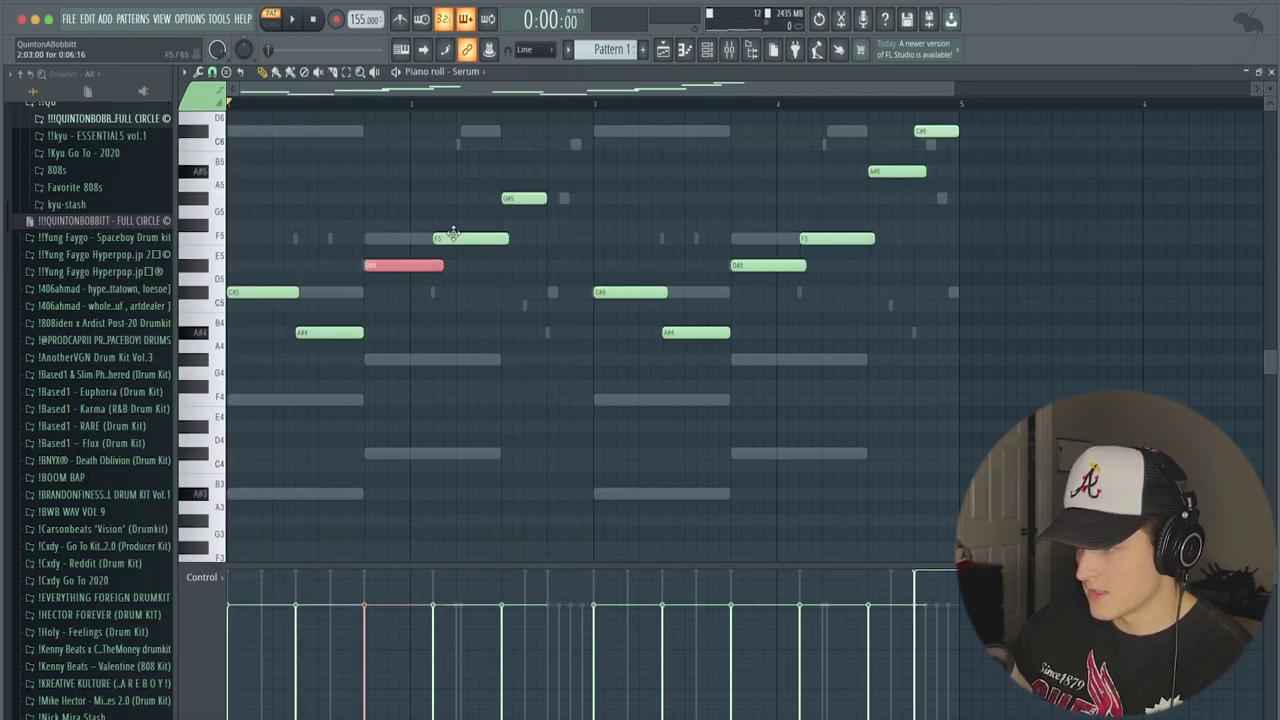
ctrl+click(469, 286)
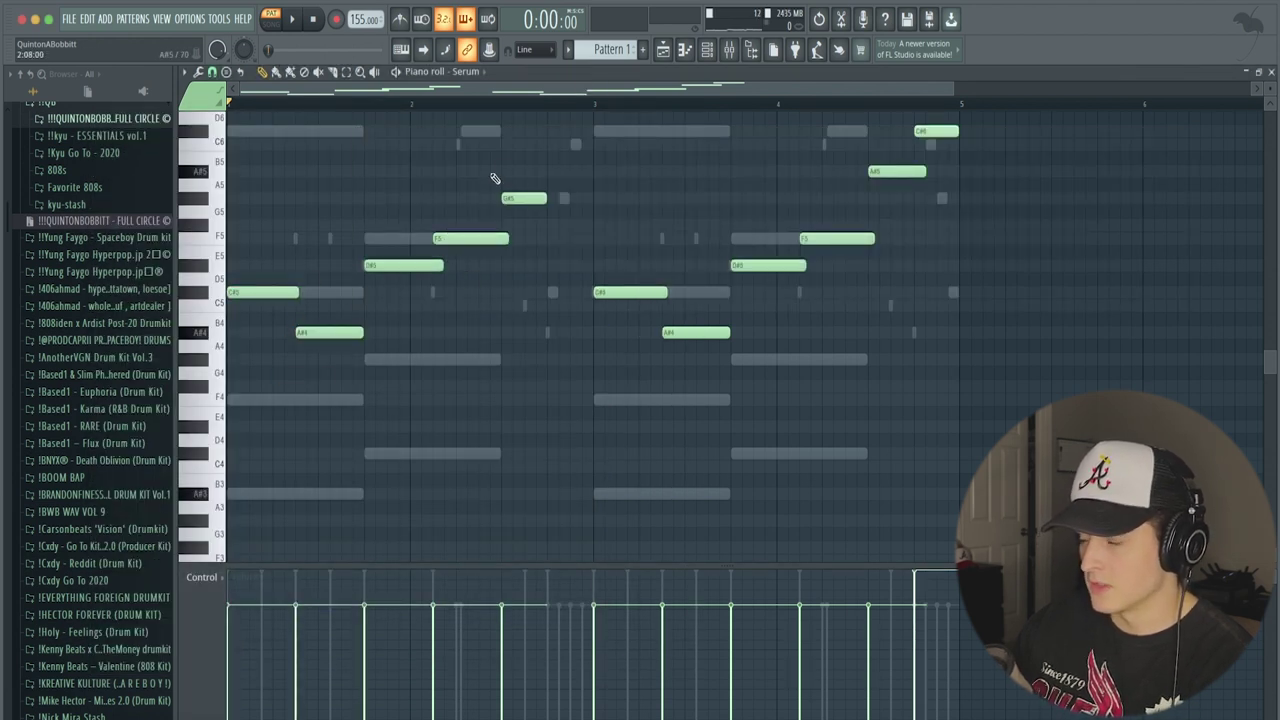
Play the pattern with only the Serum channel soloed.
click(707, 50)
click(441, 90)
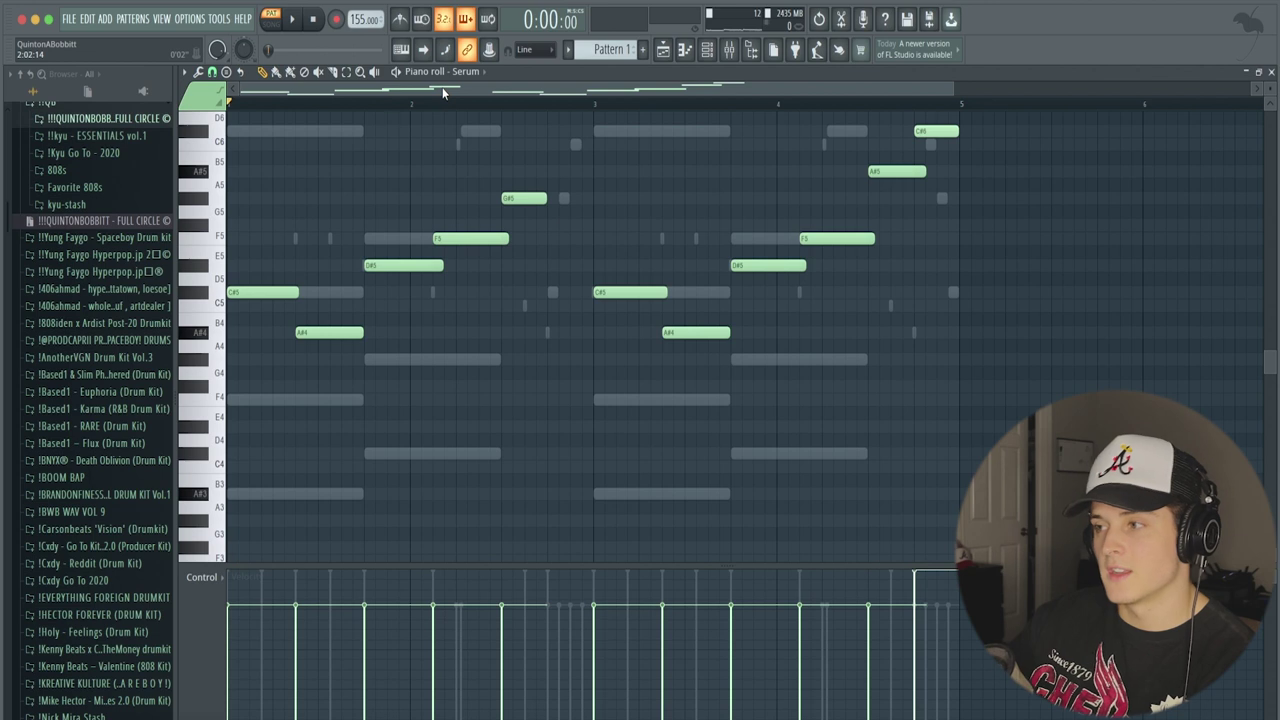
key(space)
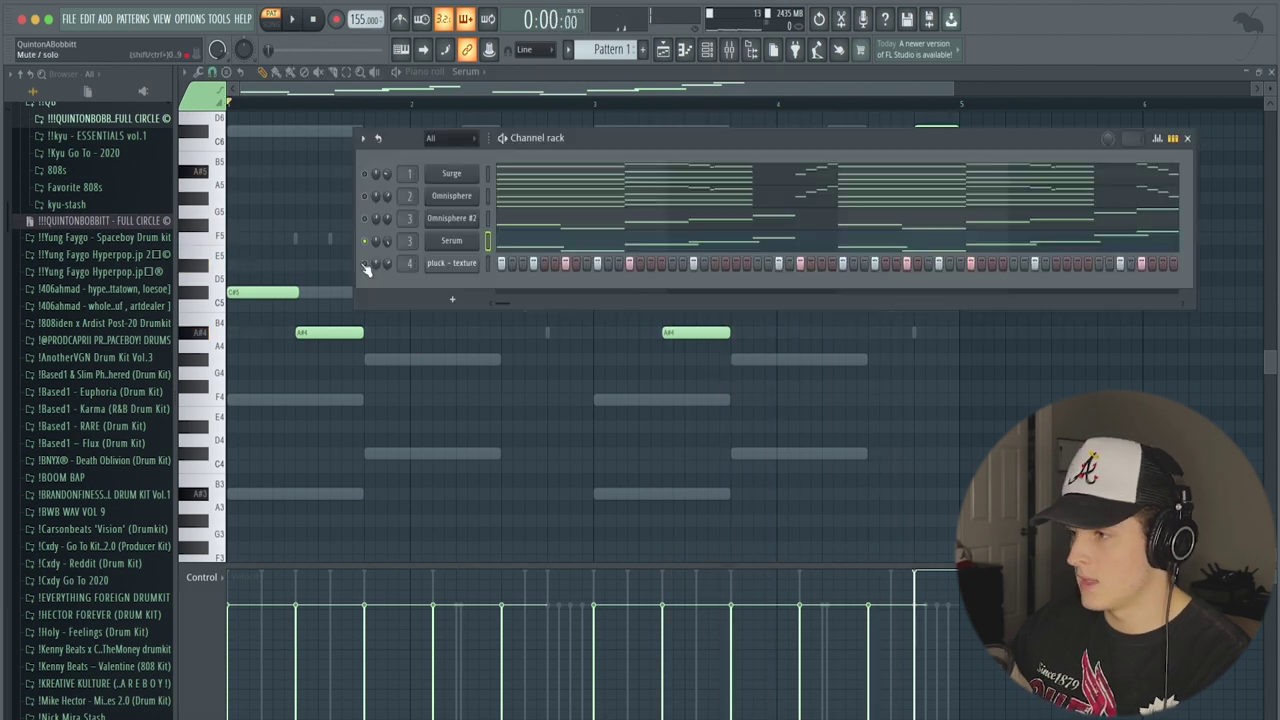
Solo the pluck - texture channel and open its notes in the piano roll.
right_click(366, 266)
click(382, 276)
click(463, 273)
drag(318, 183, 433, 185)
click(703, 184)
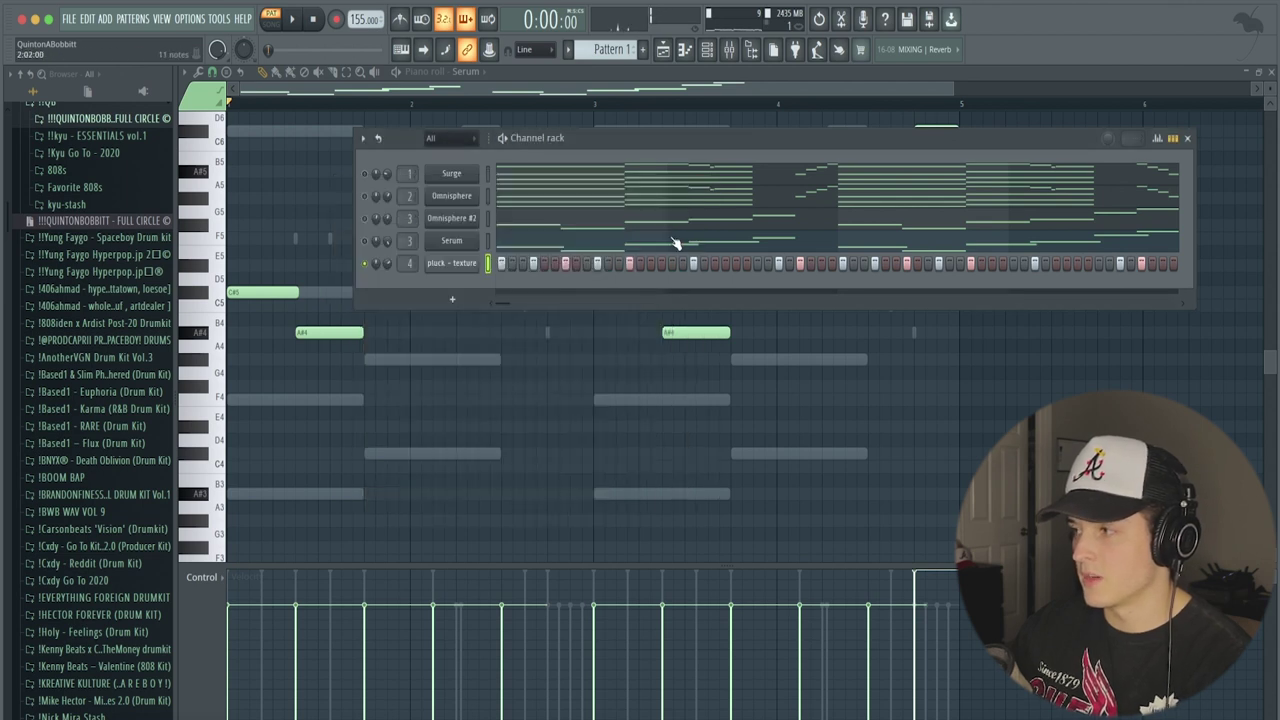
right_click(463, 271)
click(477, 265)
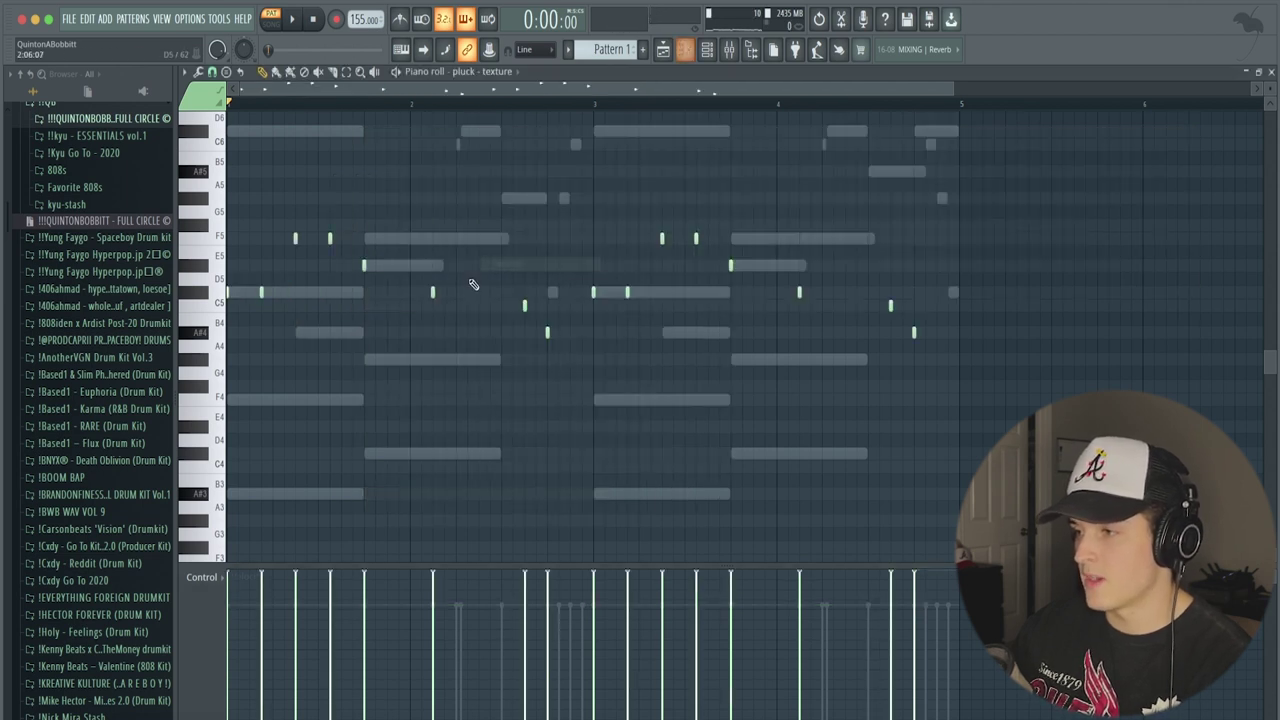
Add short C#4 notes at the start of bars 2 and 4 of the pluck - texture part while the pattern plays.
key(space)
click(443, 455)
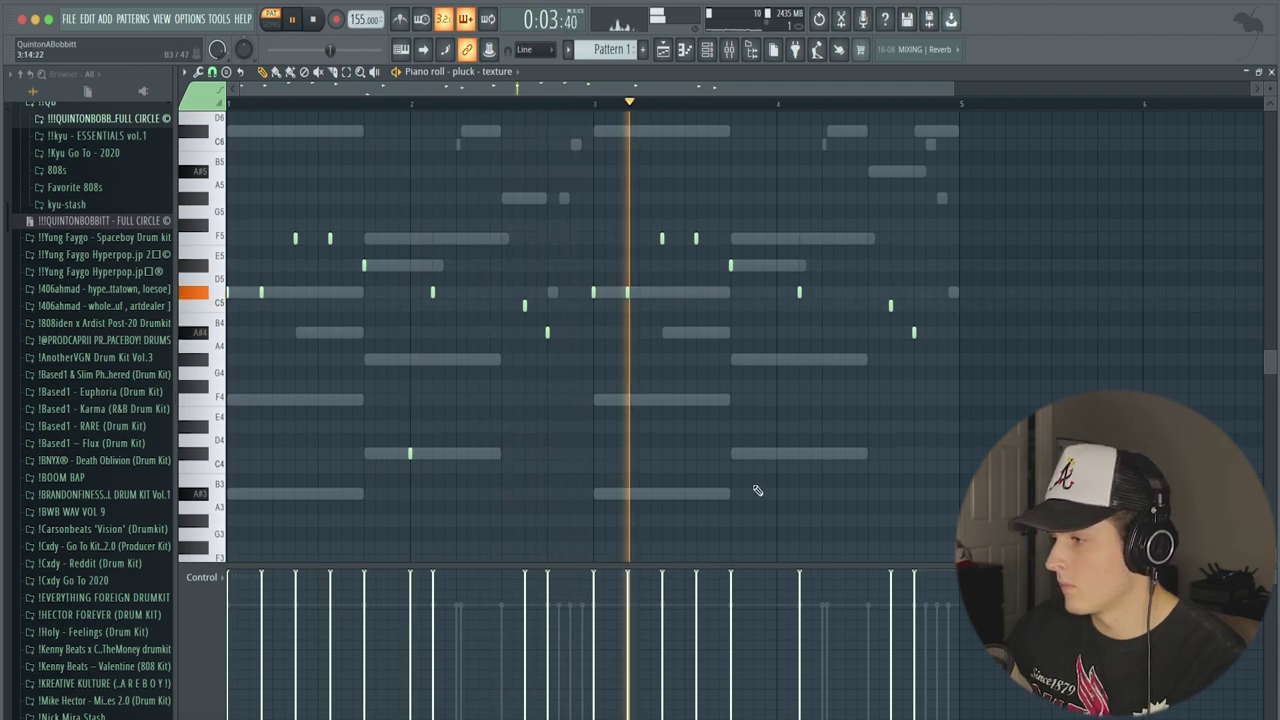
click(776, 455)
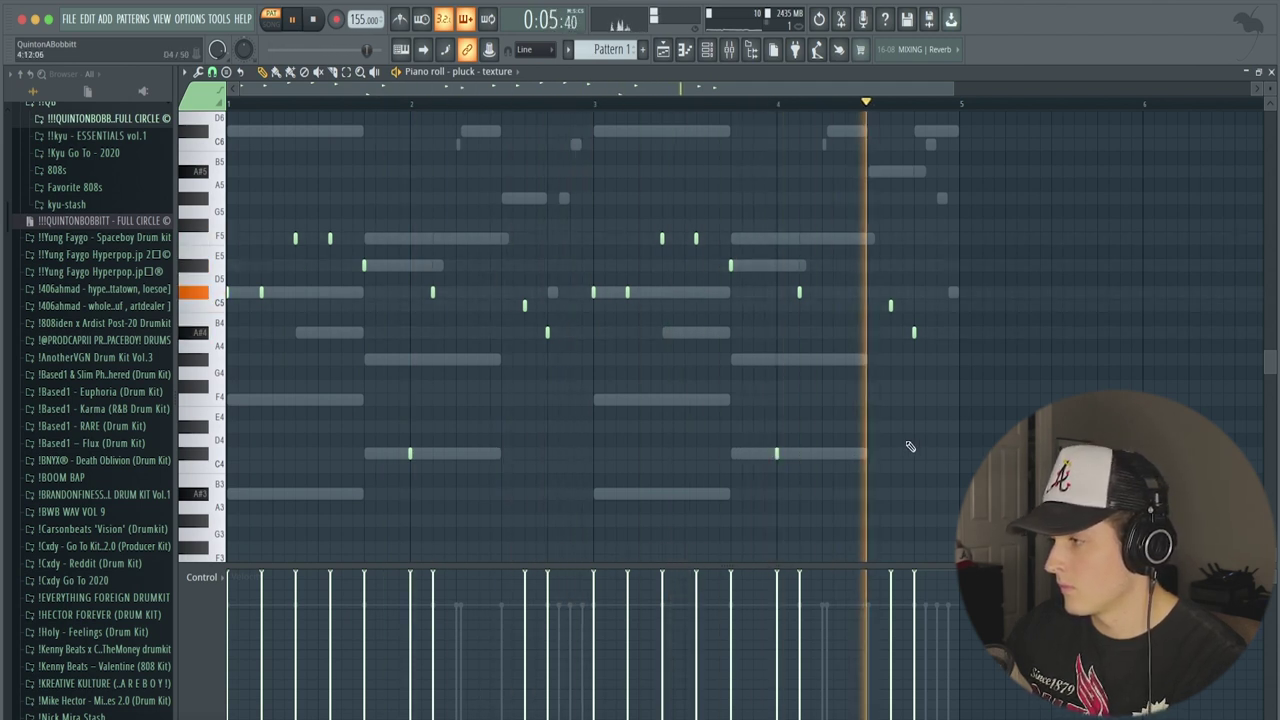
key(space)
Enable every channel and play the full pattern with the Surge notes open in the piano roll.
key(F6)
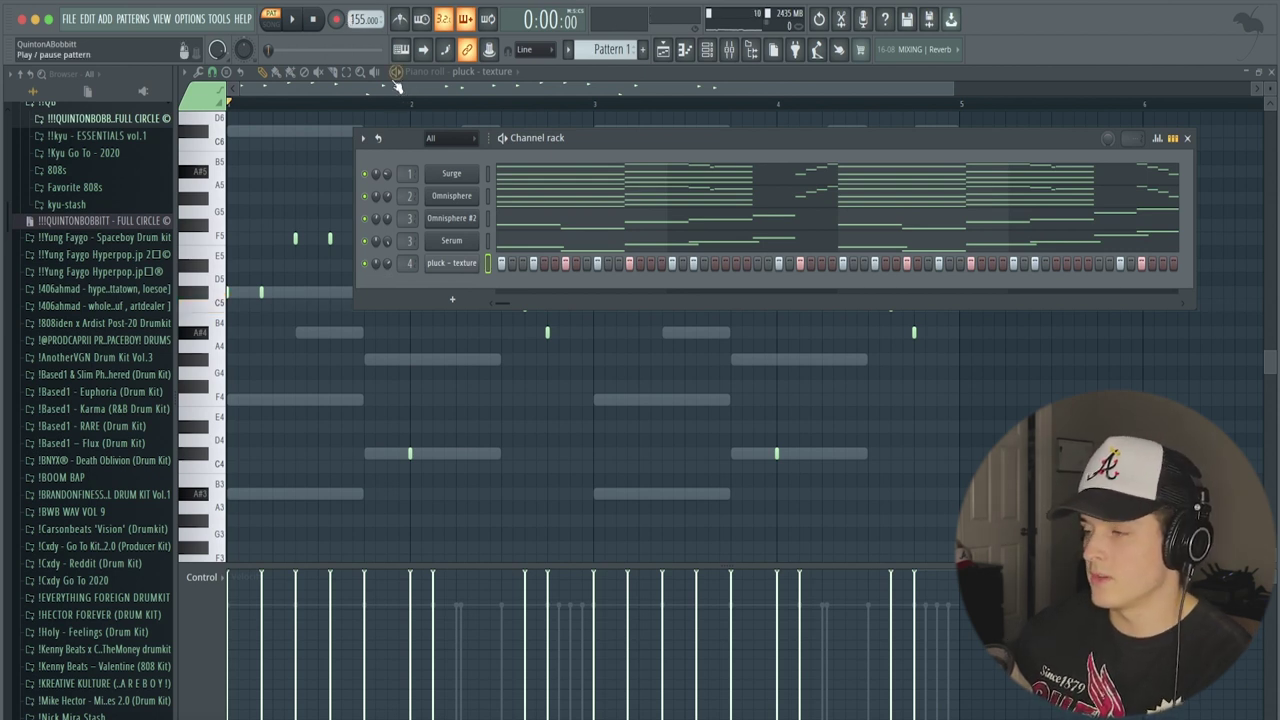
drag(621, 136, 573, 128)
click(527, 156)
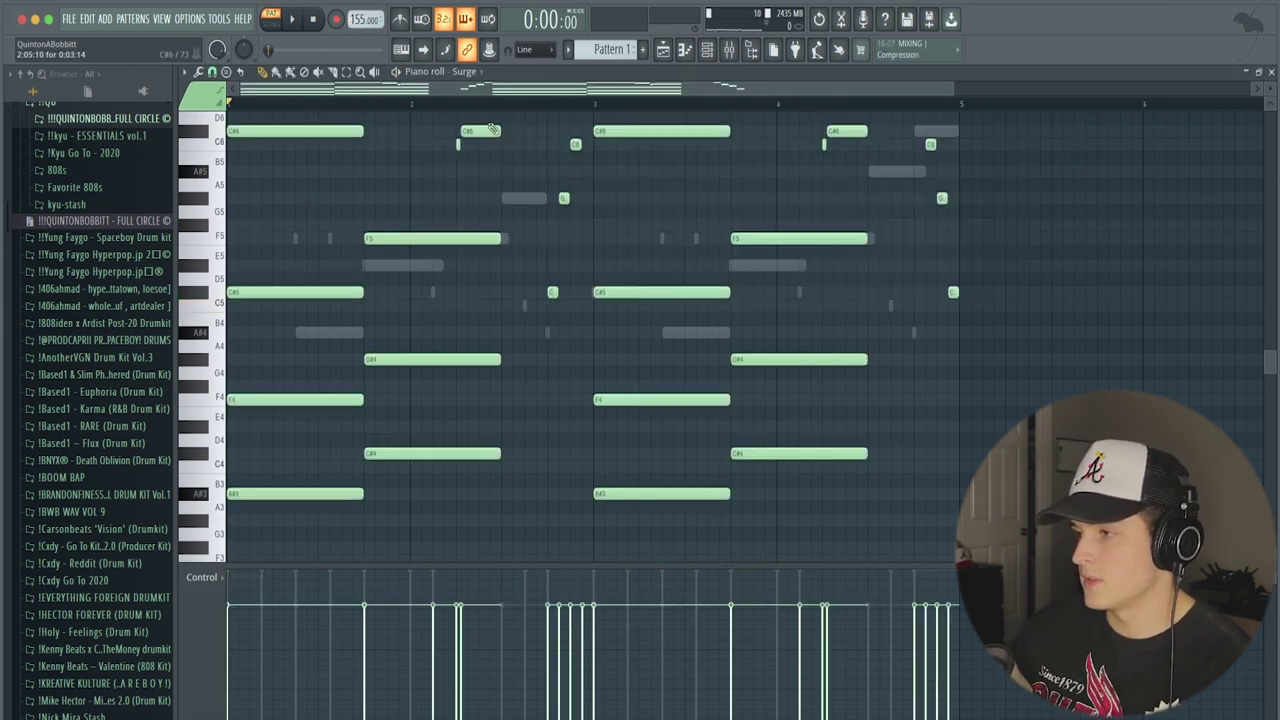
scroll(417, 354, up, 3)
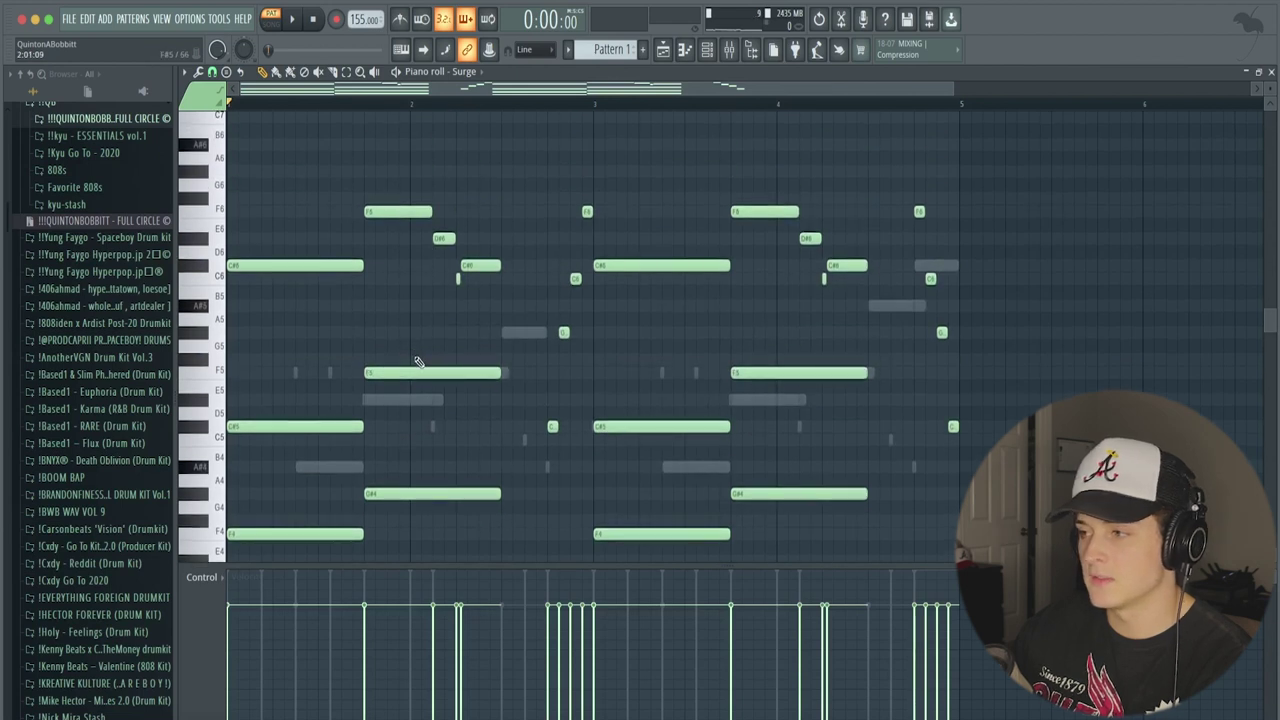
key(space)
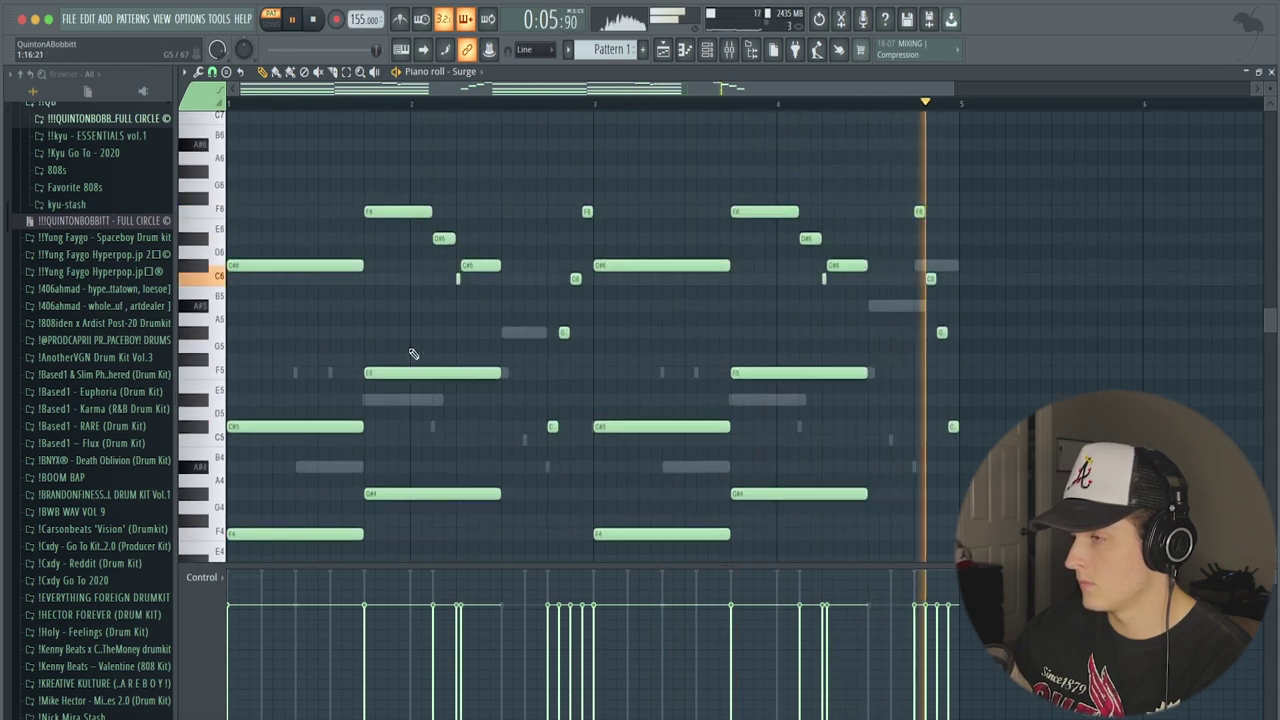
key(space)
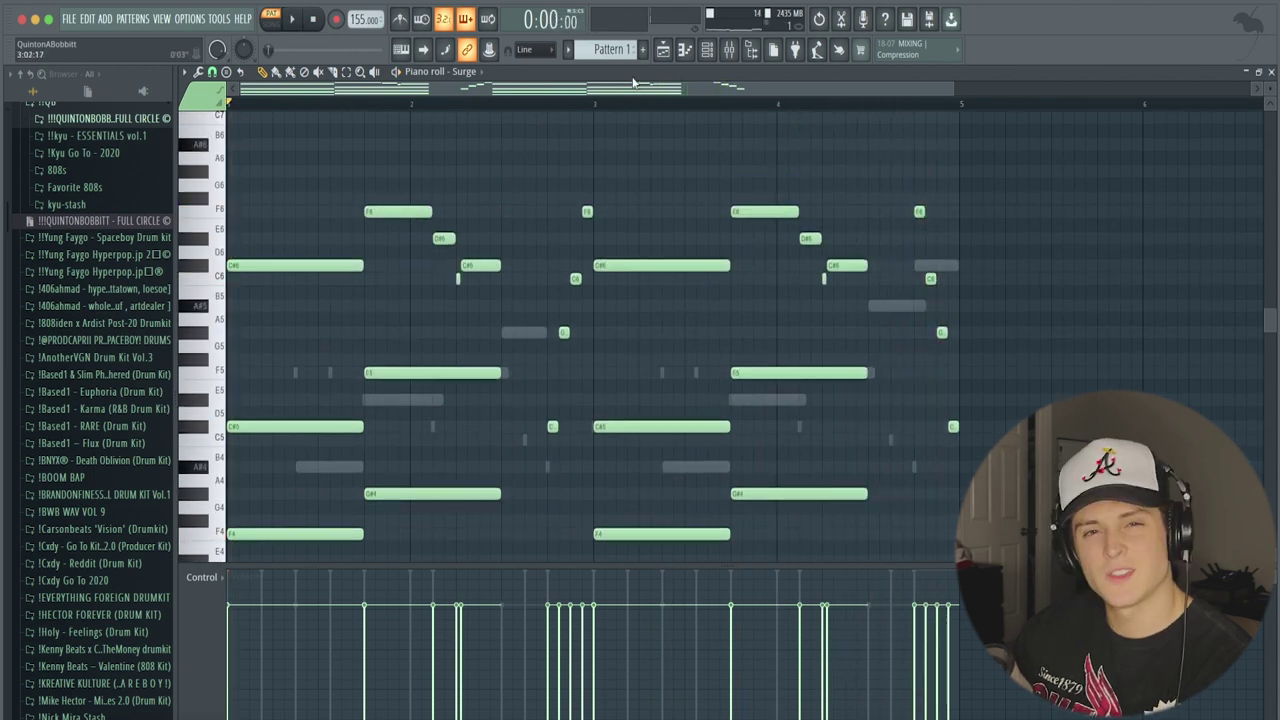
click(706, 49)
click(642, 49)
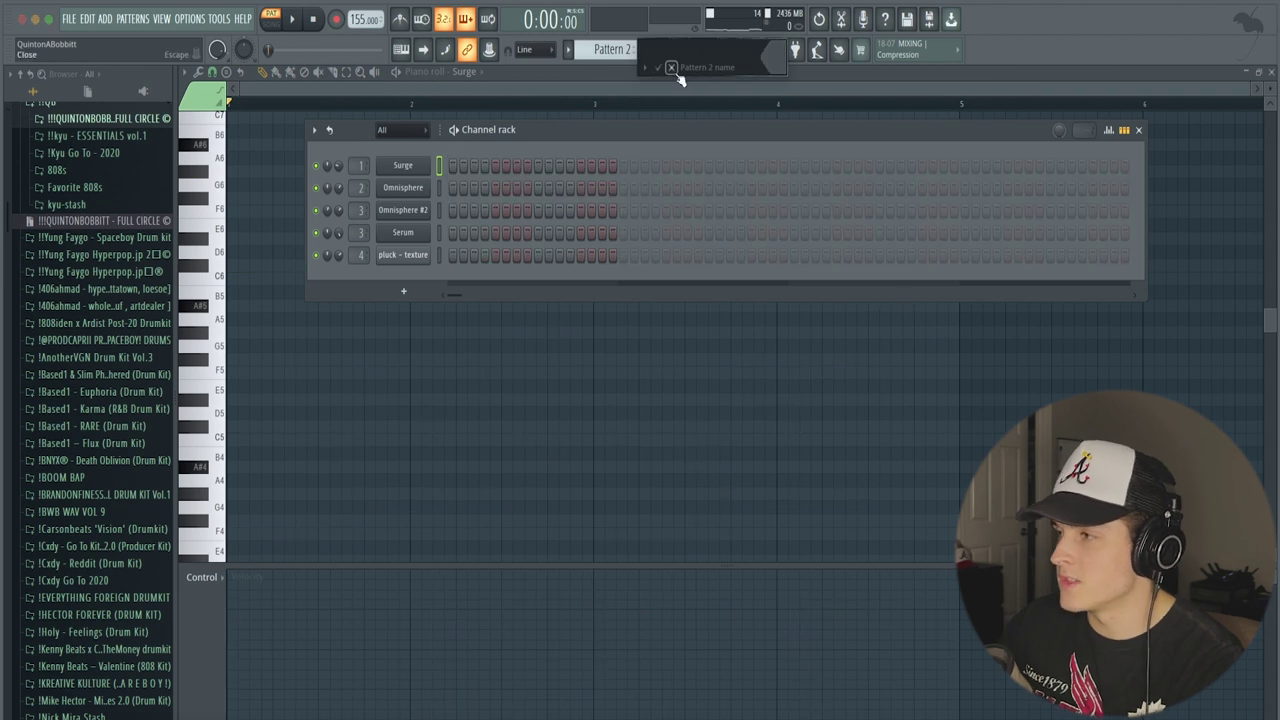
click(671, 67)
Remove the Pattern 1 clip placed in the playlist and split Pattern 1 into separate patterns by channel.
click(663, 49)
drag(214, 127, 416, 138)
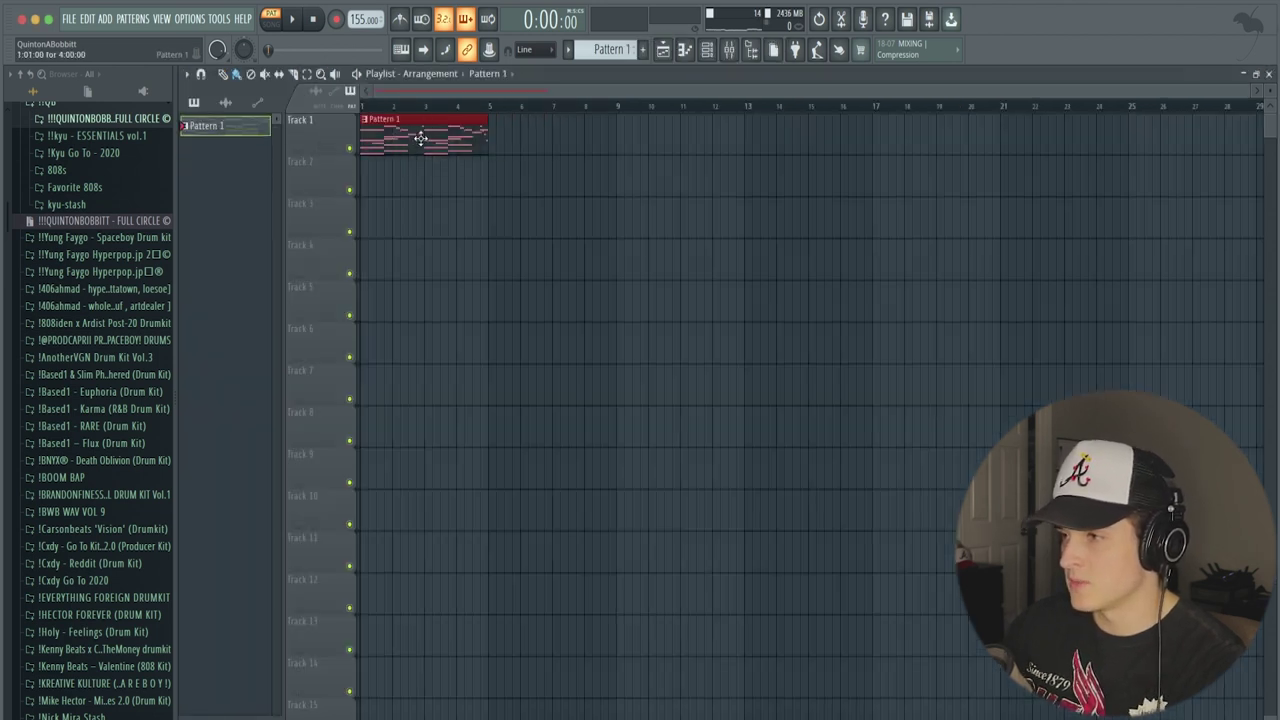
right_click(416, 138)
right_click(250, 127)
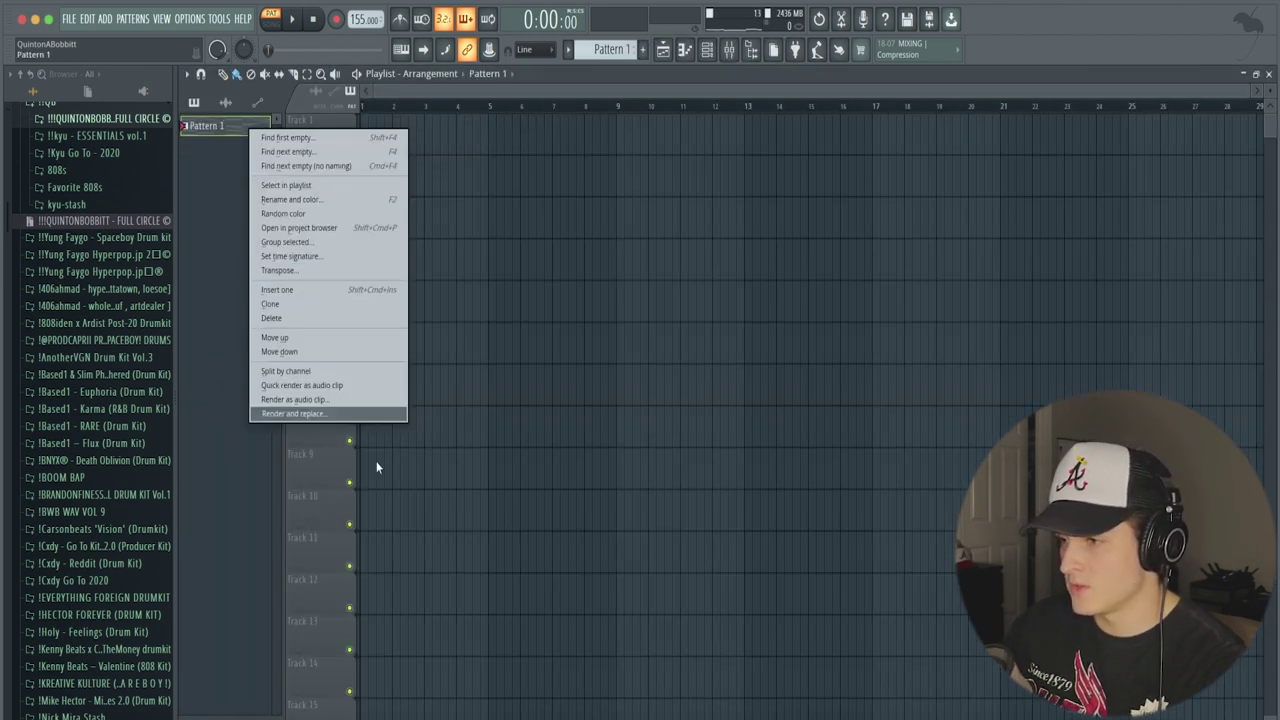
click(279, 372)
Place all five split patterns on tracks 1 to 5, repeated from bar 1 to bar 21, and select the first eight bars.
click(201, 214)
super+click(231, 133)
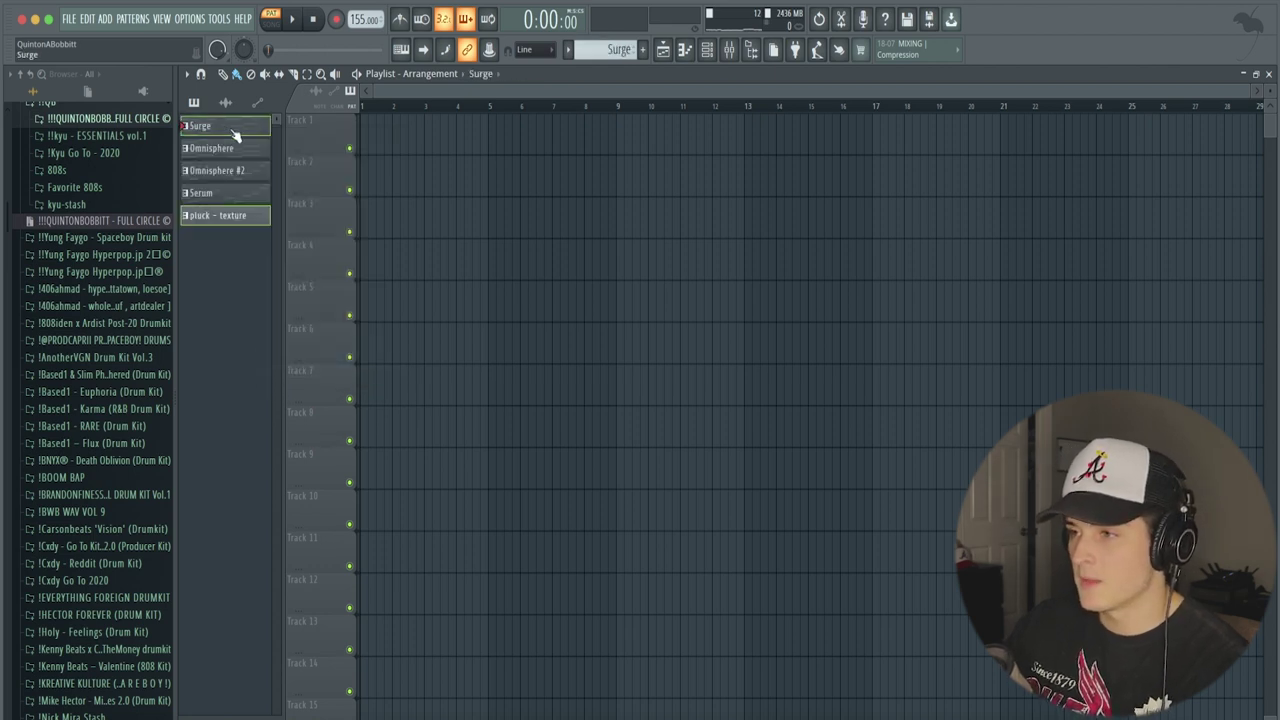
drag(231, 133, 366, 136)
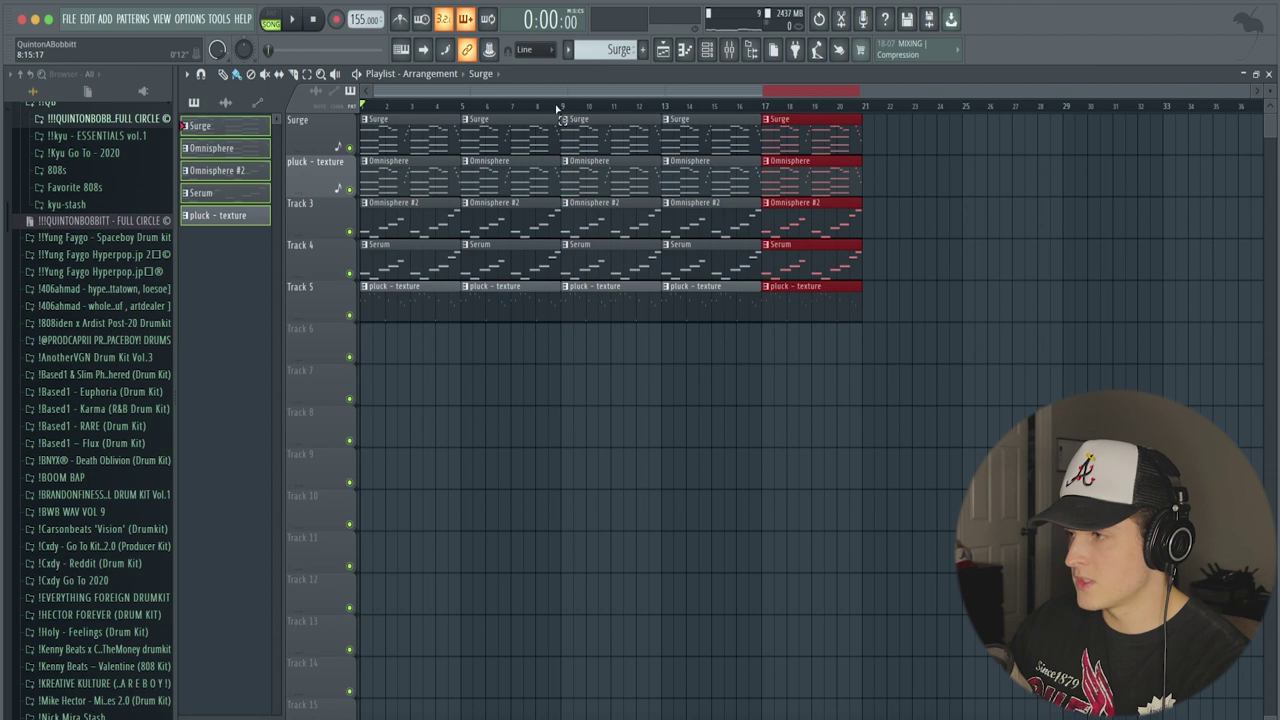
drag(557, 107, 362, 107)
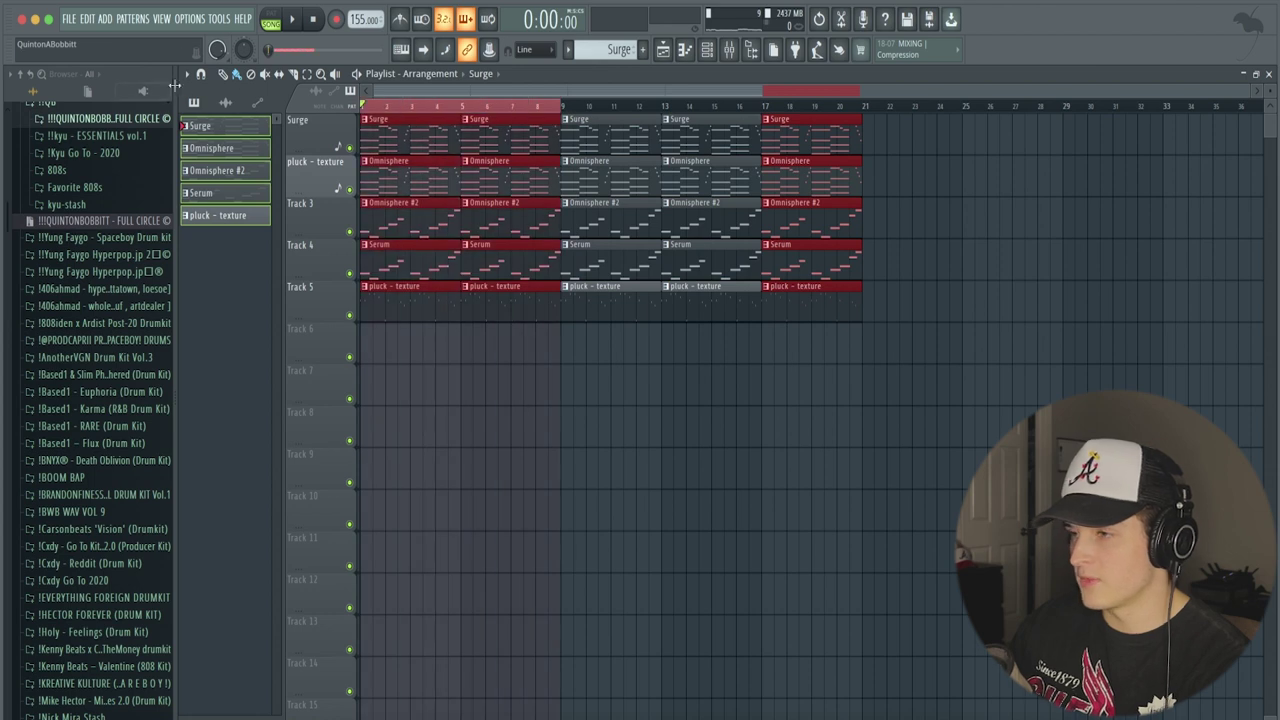
Create a new pattern named drums and place it on Track 6 across the first eight bars.
click(646, 52)
text(drums)
key(Return)
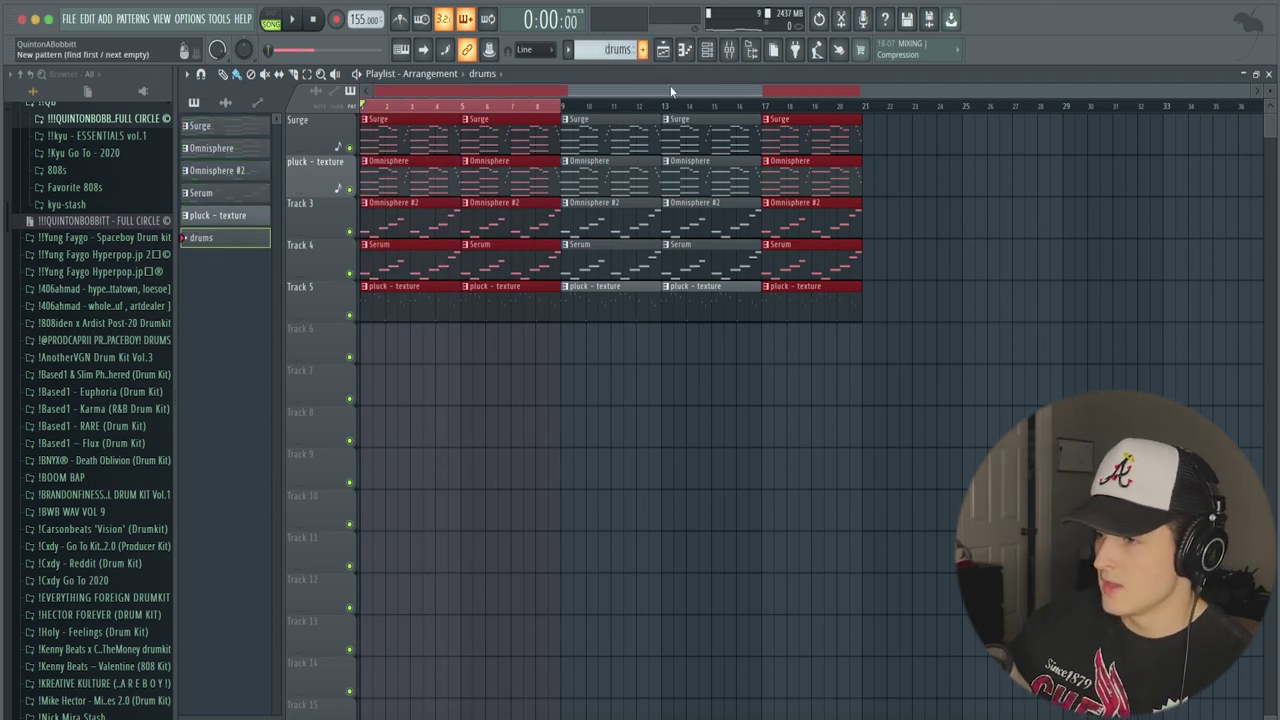
drag(335, 330, 563, 334)
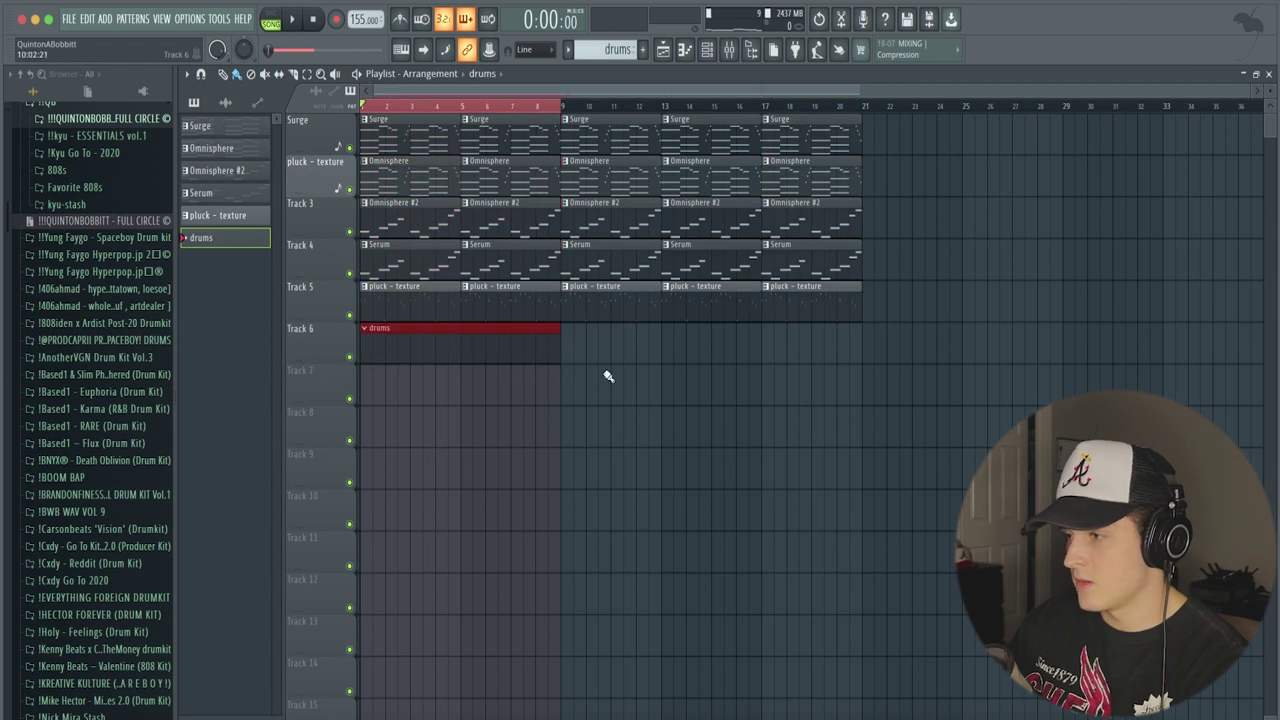
Show the channel rack and expand the Drums folder of the FULL CIRCLE kit in the browser.
key(F6)
scroll(53, 293, up, 5)
click(85, 356)
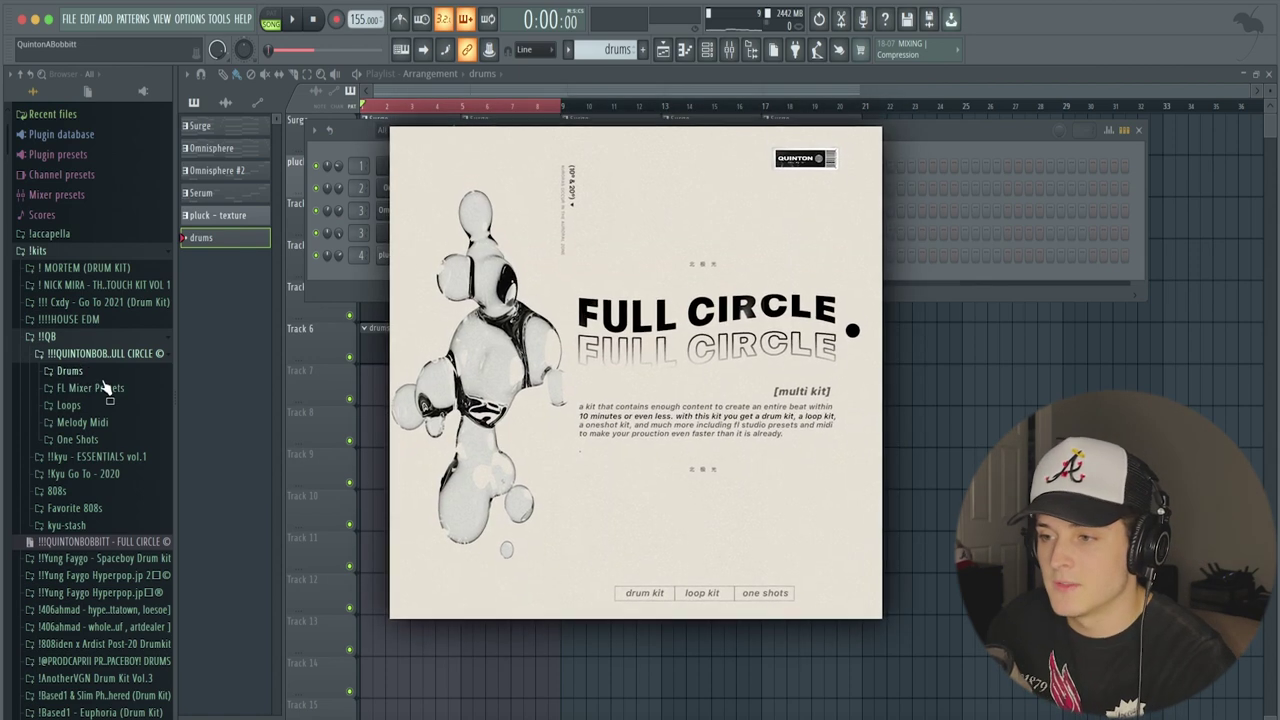
click(95, 372)
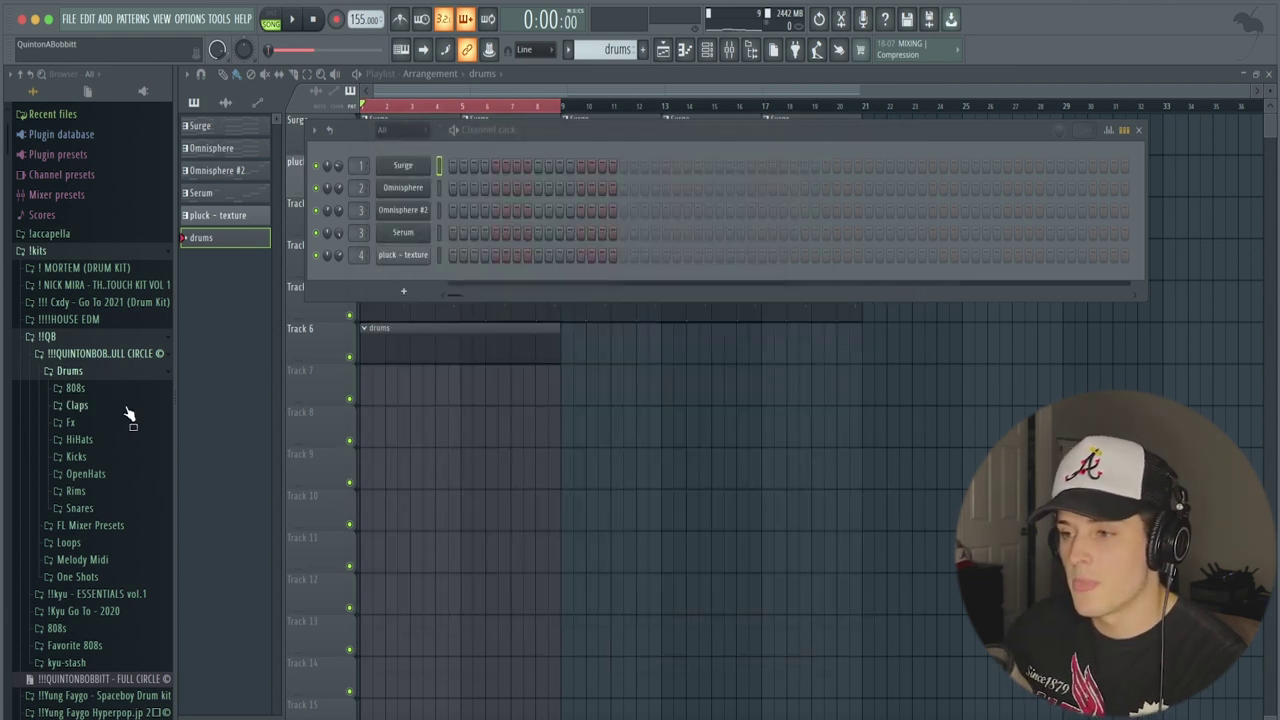
Add the ST3P UP! clap from the Claps folder as a new channel and load the ! default pattern onto it.
click(77, 405)
click(116, 530)
click(86, 549)
click(90, 535)
click(86, 551)
drag(88, 563, 397, 276)
click(397, 276)
click(640, 241)
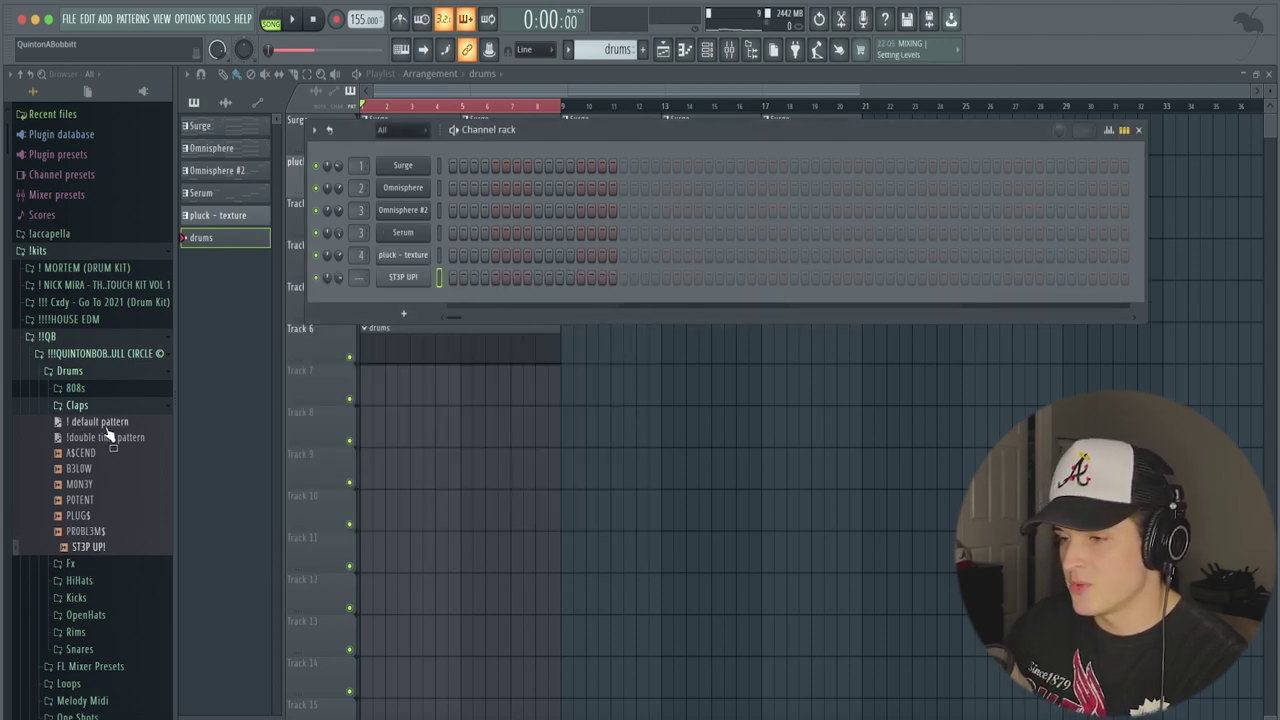
middle_click(117, 428)
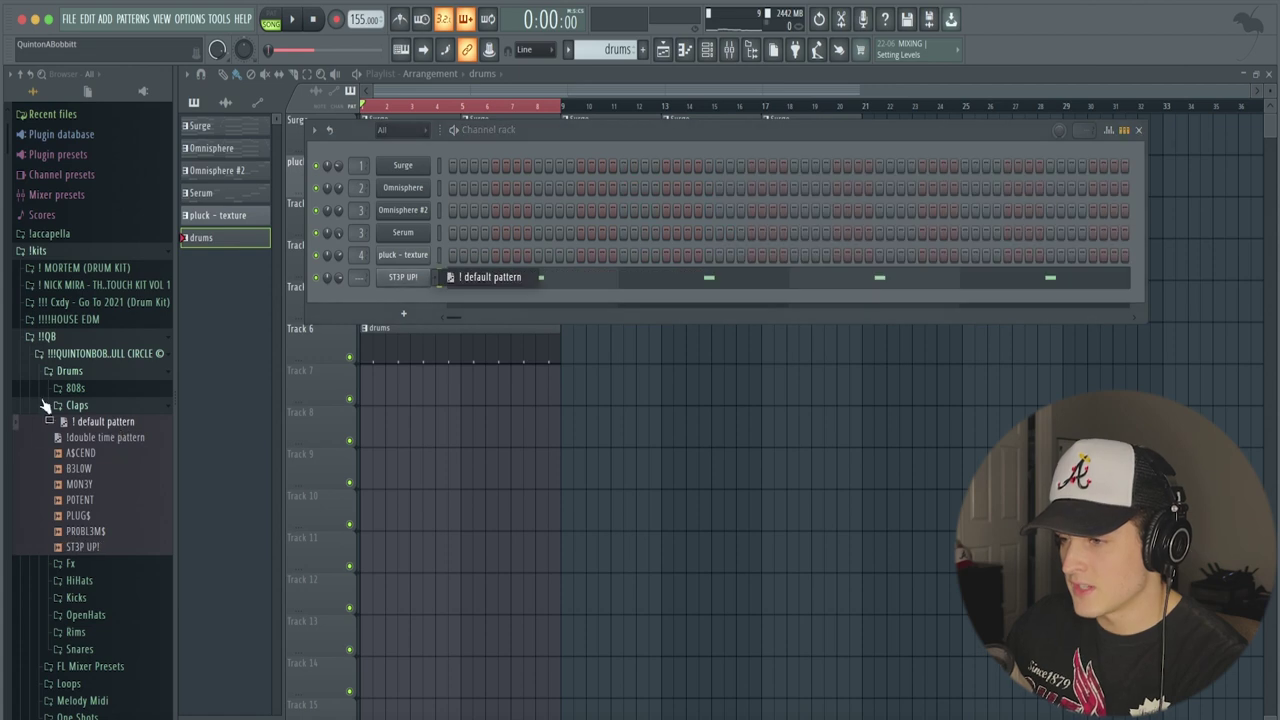
Add the EXP0S3 hi-hat as a new channel, fill every second step with hits, and open its piano roll.
click(100, 406)
click(95, 441)
click(89, 630)
click(85, 645)
click(83, 661)
drag(80, 674, 430, 293)
right_click(430, 293)
click(590, 348)
right_click(318, 301)
click(360, 312)
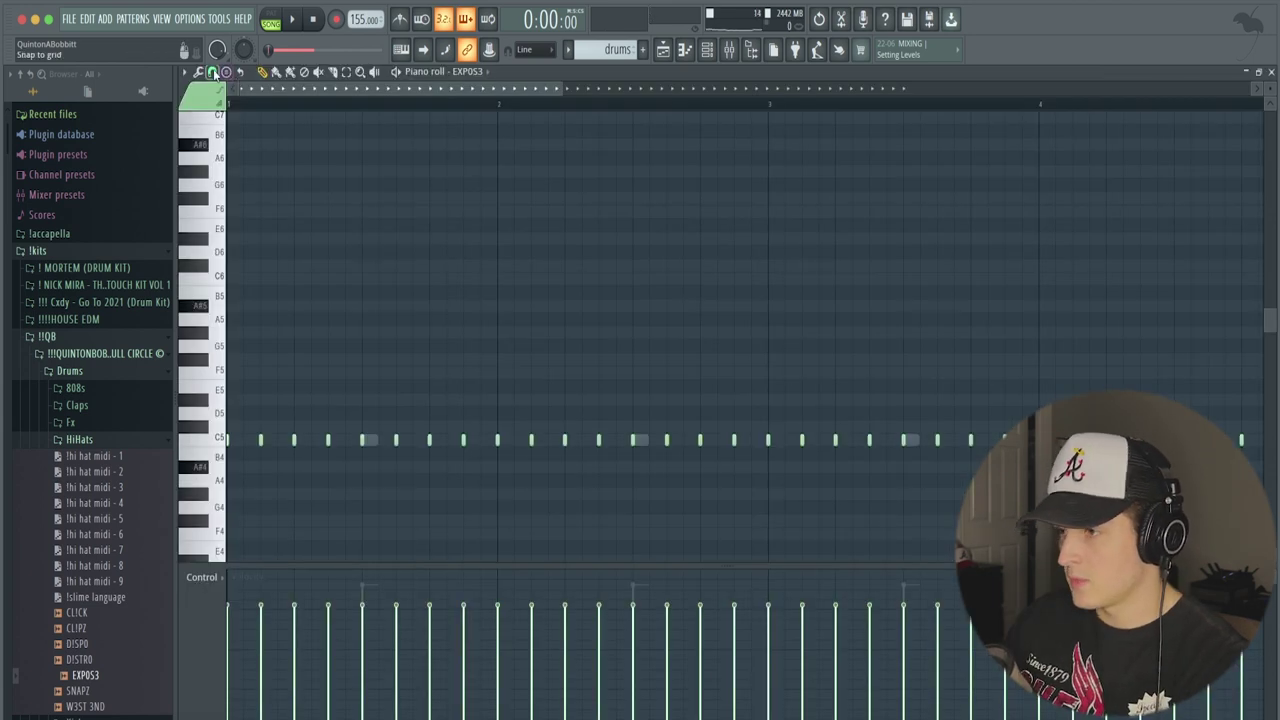
Set the piano roll snap to 1/3 step and remove the fourth hi-hat of bar 1 and the first two of bar 2.
click(212, 72)
click(222, 186)
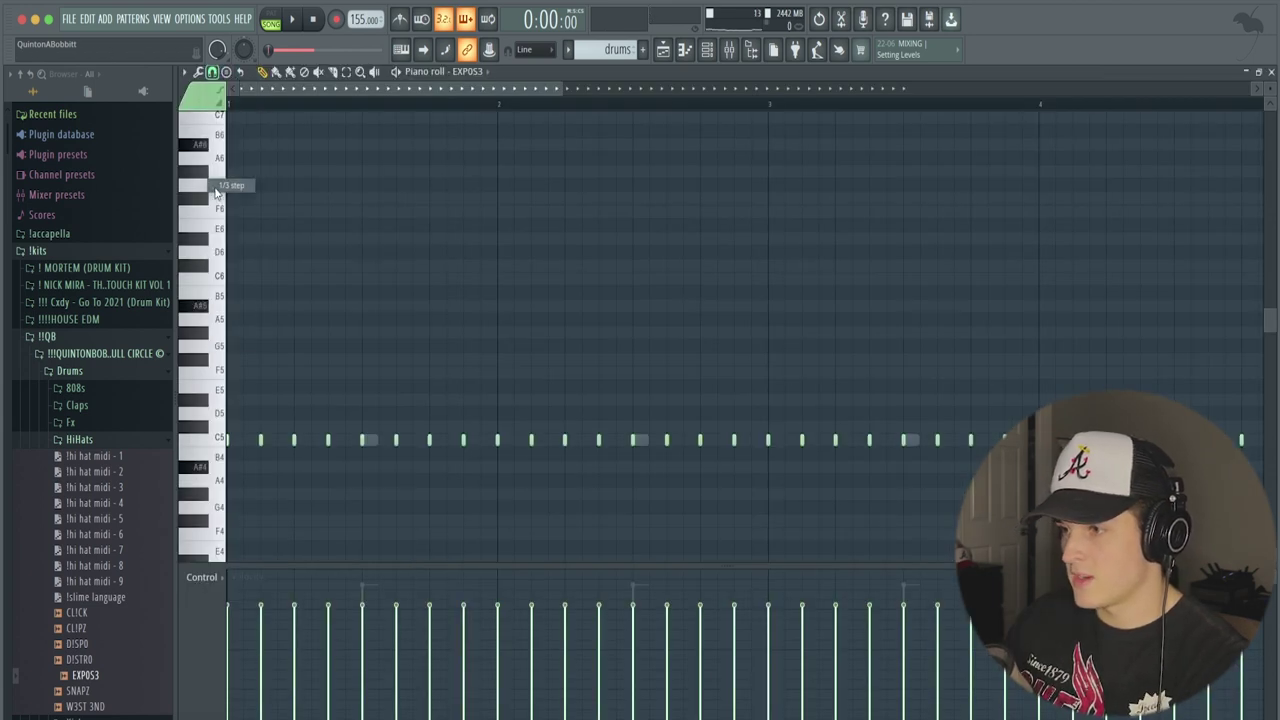
scroll(305, 96, up, 2)
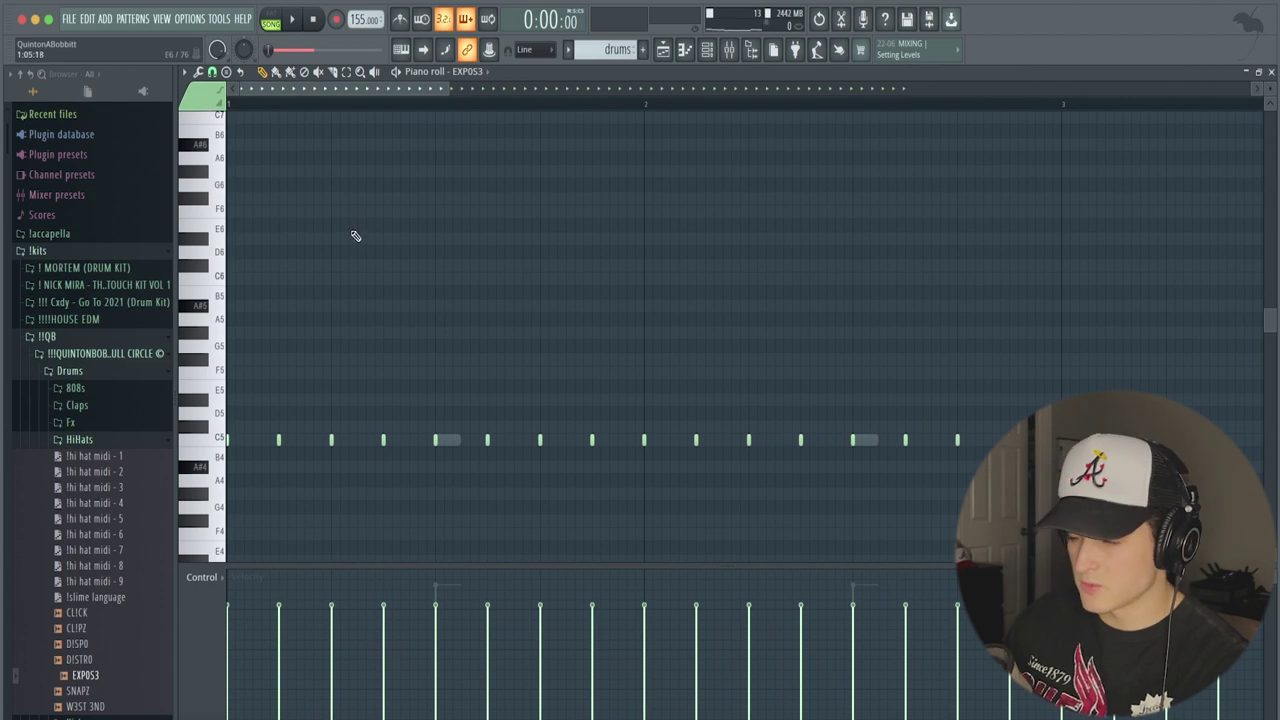
scroll(400, 457, down, 2)
key(space)
click(424, 441)
key(space)
key(space)
click(384, 441)
key(space)
key(space)
right_click(540, 441)
right_click(580, 442)
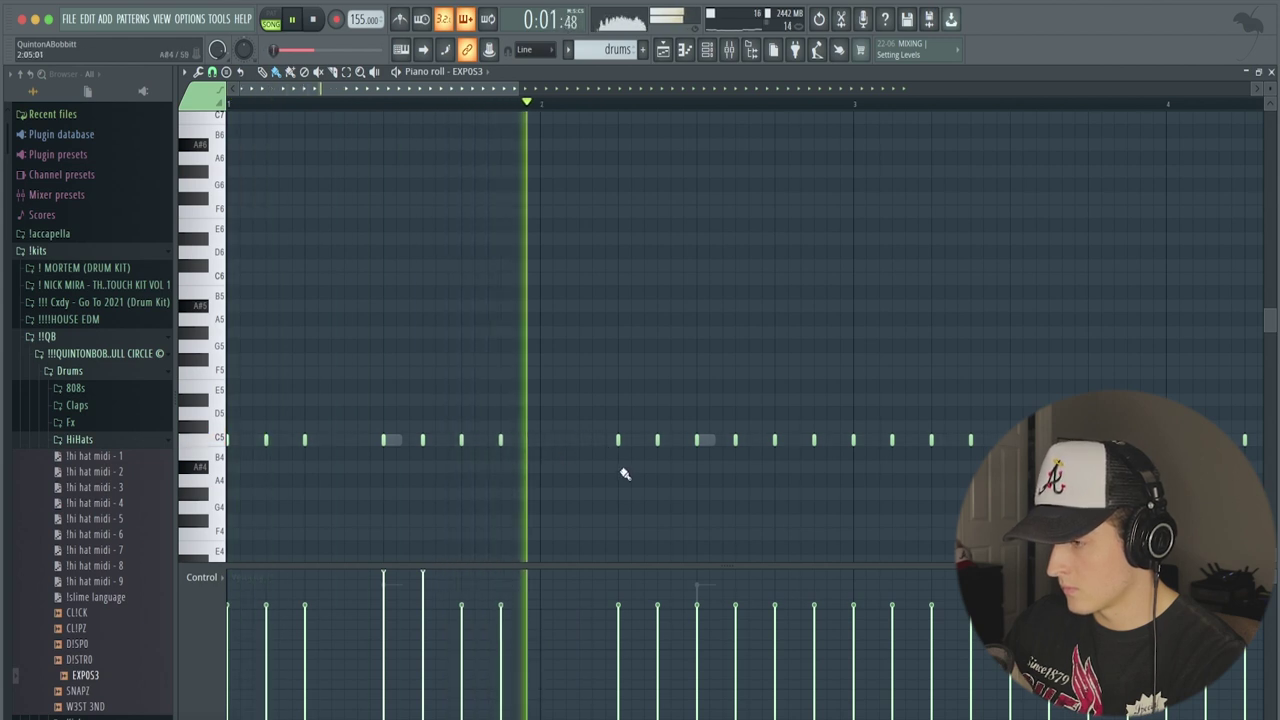
Replace the hi-hat on step 5 of bar 2 with a four-note 1/3-step roll and give it descending velocities.
key(space)
right_click(618, 440)
key(space)
drag(618, 440, 637, 478)
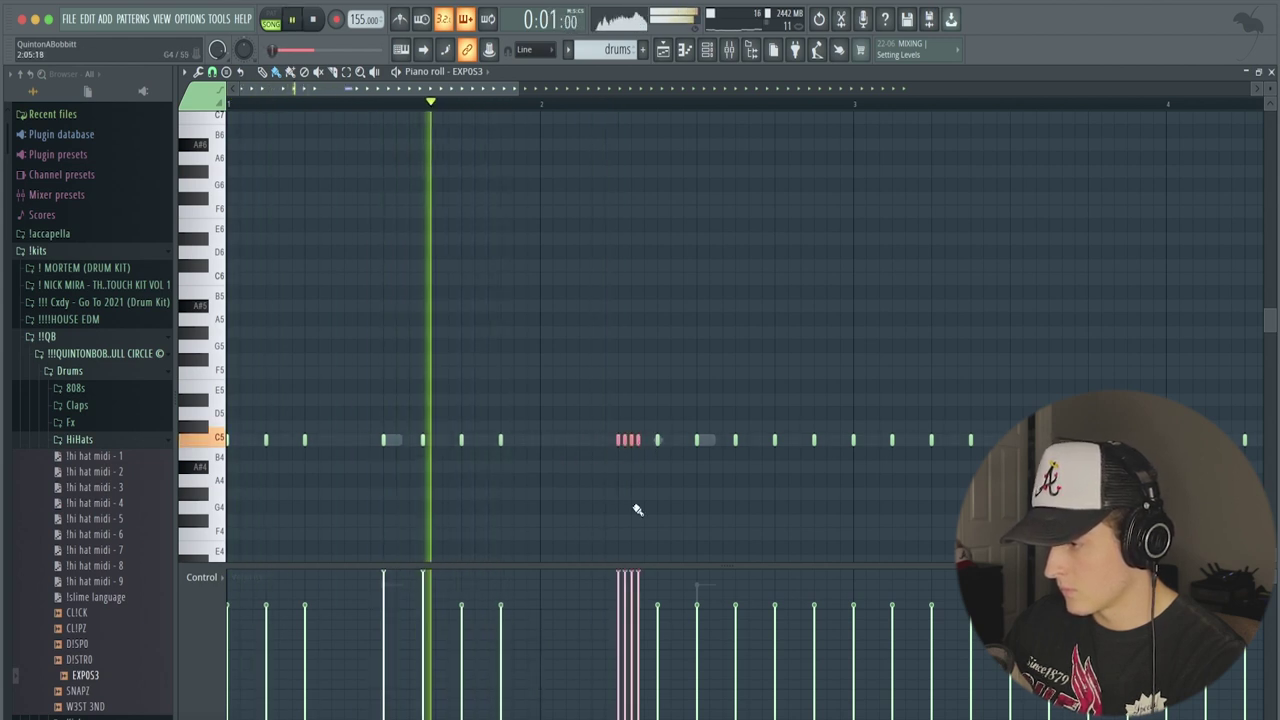
scroll(590, 475, right, 3)
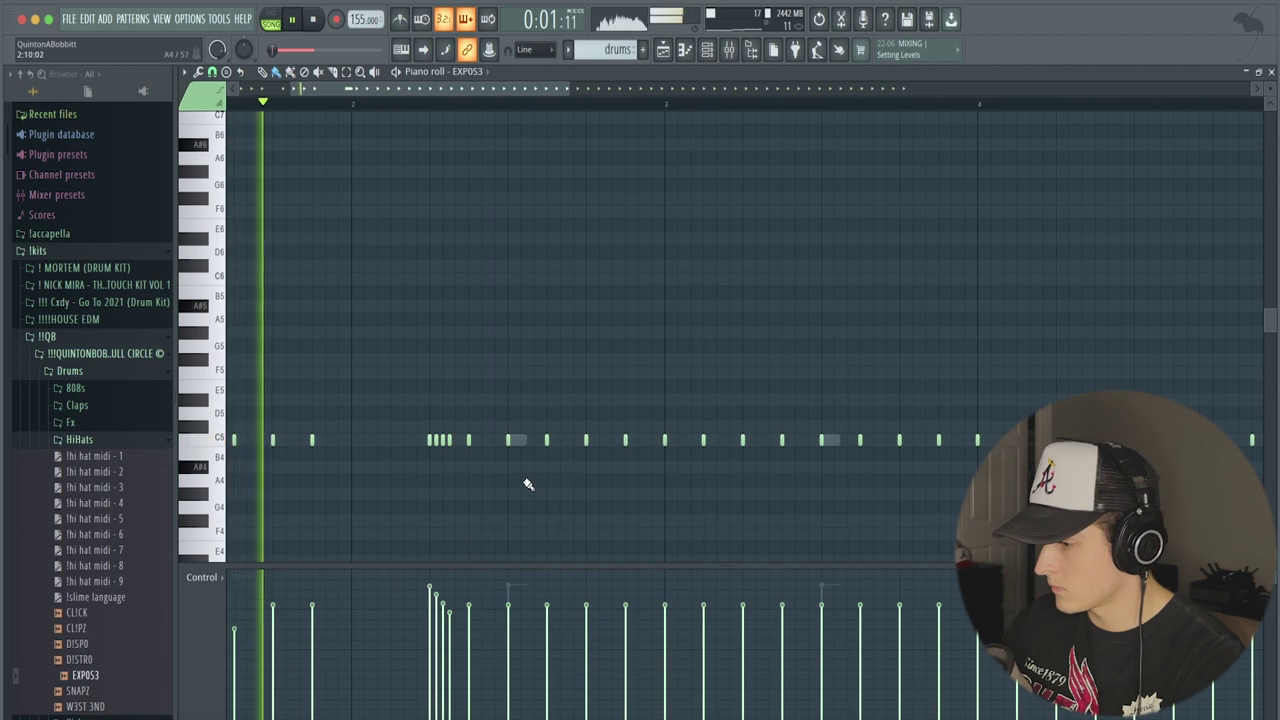
mouse_move(430, 600)
mouse_down()
mouse_move(452, 604)
mouse_move(471, 637)
mouse_up()
key(space)
key(space)
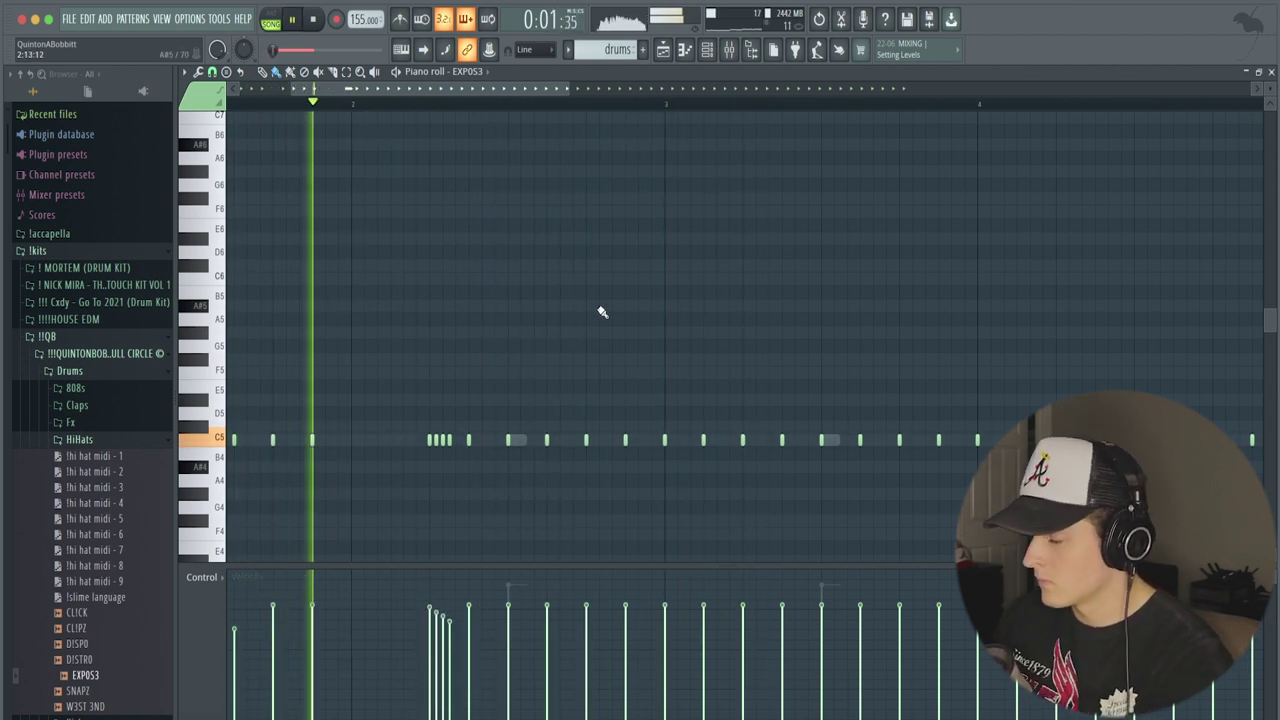
key(space)
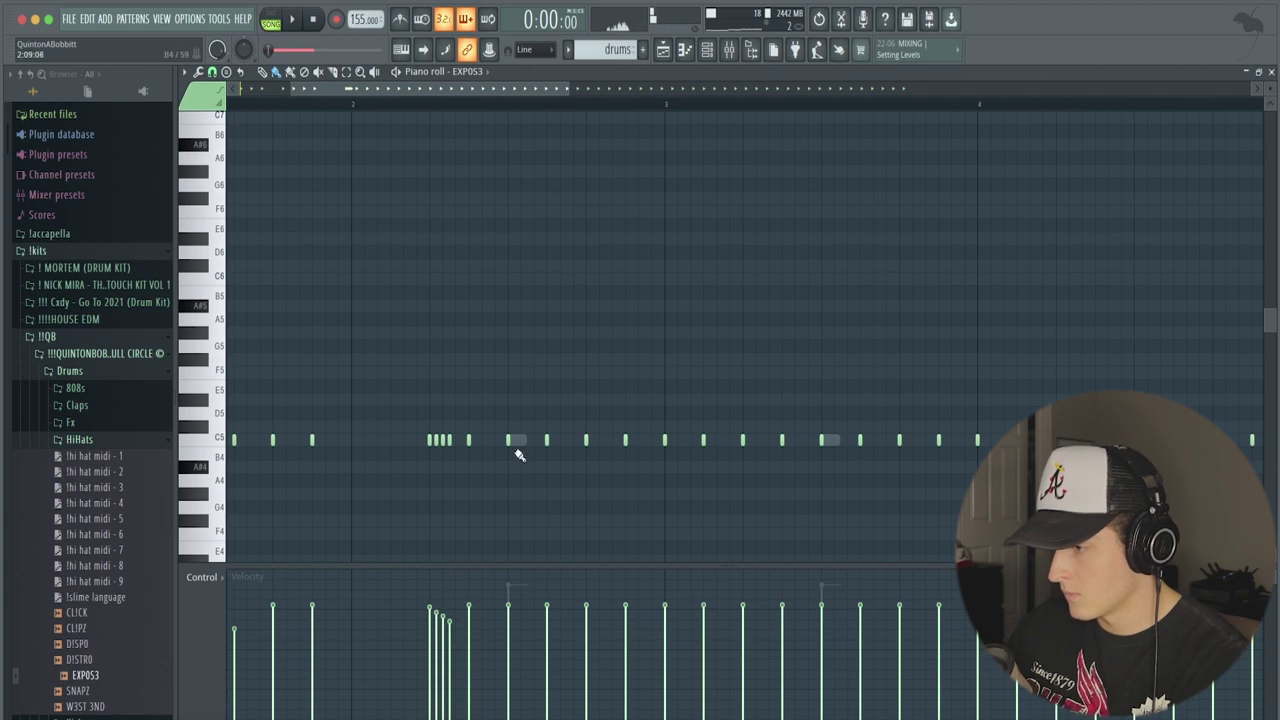
Raise the four-note hi-hat roll in bar 2 by one semitone to C#5.
drag(428, 458, 449, 437)
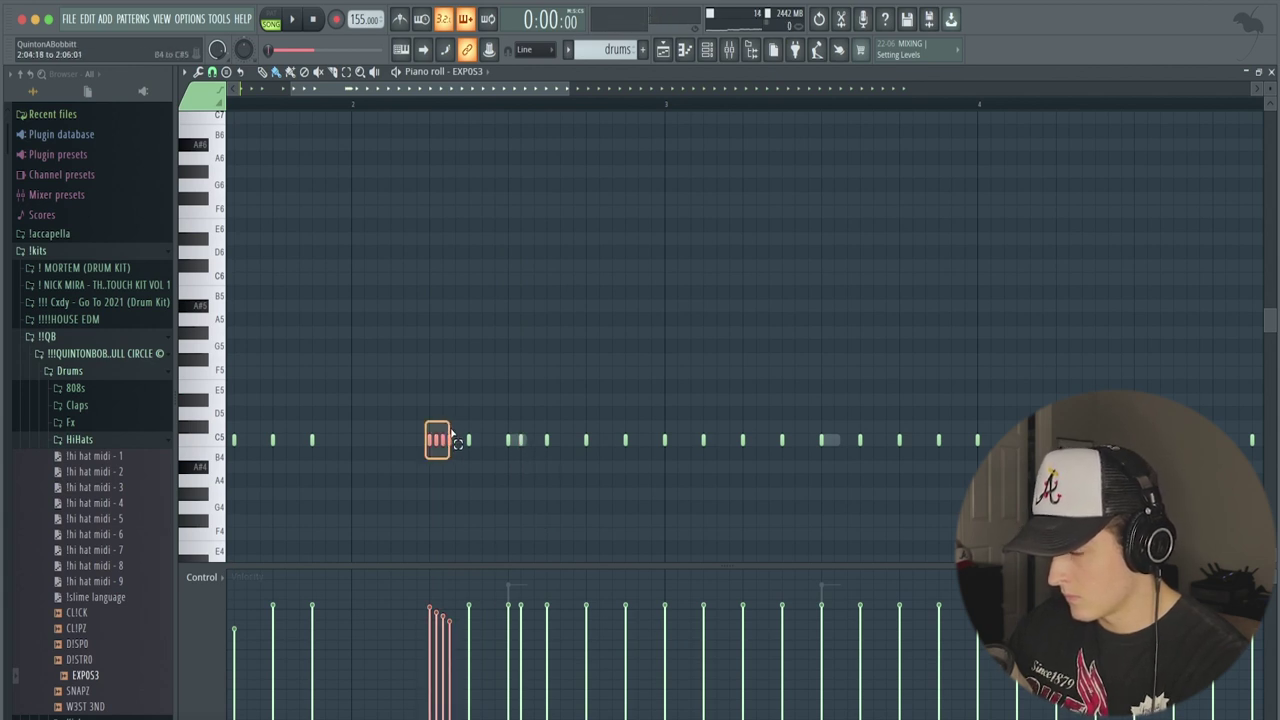
key(space)
ctrl+click(546, 250)
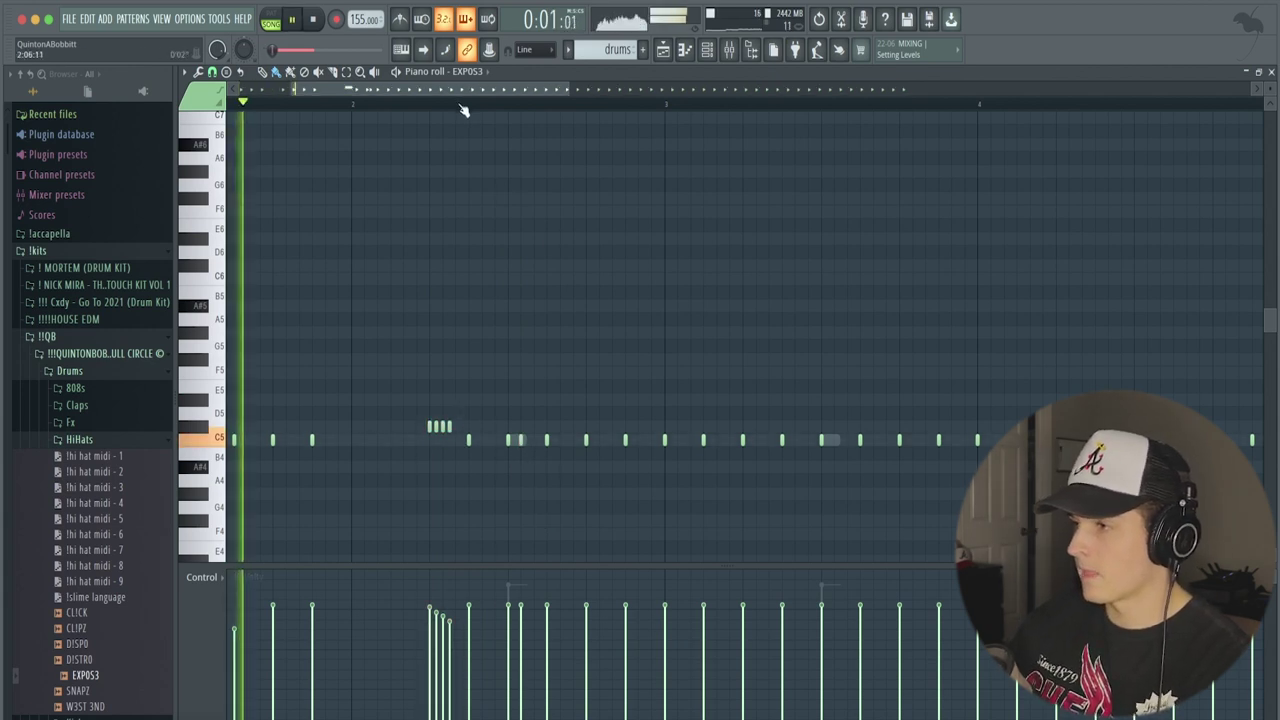
scroll(468, 89, down, 3)
key(space)
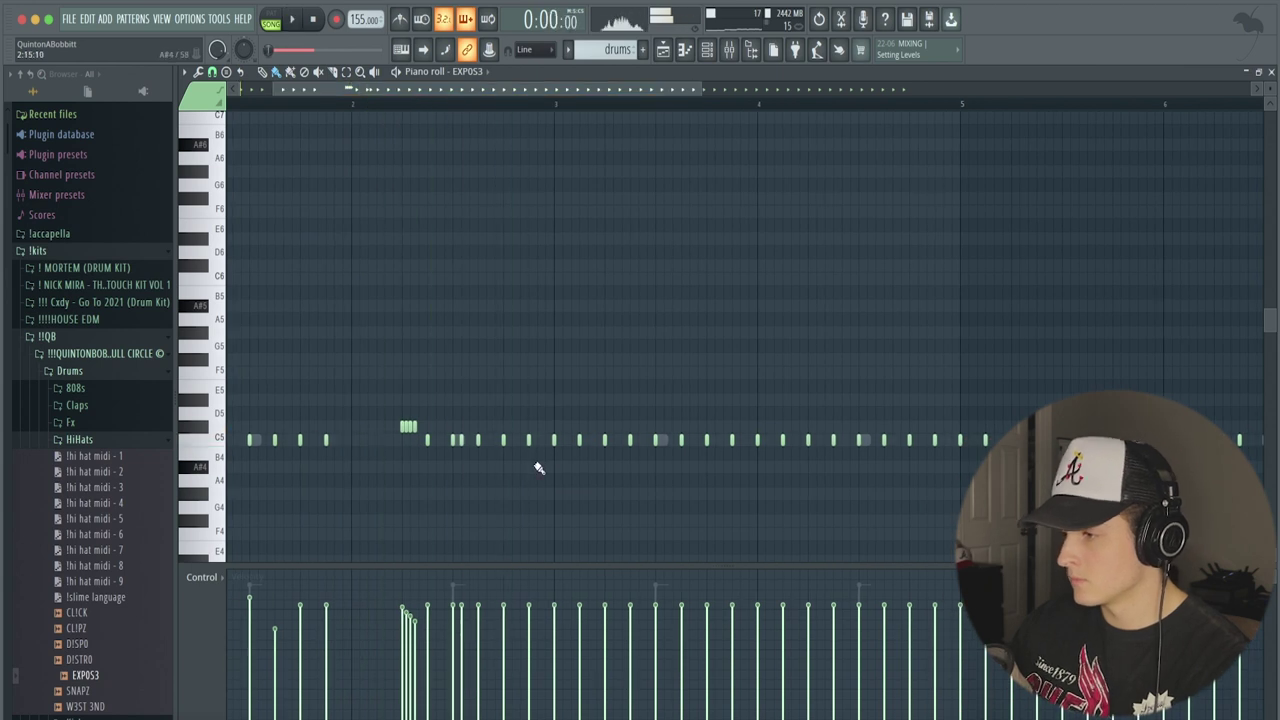
Turn the hi-hat on step 9 of bar 2 into a three-note 1/3-step roll with descending velocities and play it back.
scroll(552, 181, up, 2)
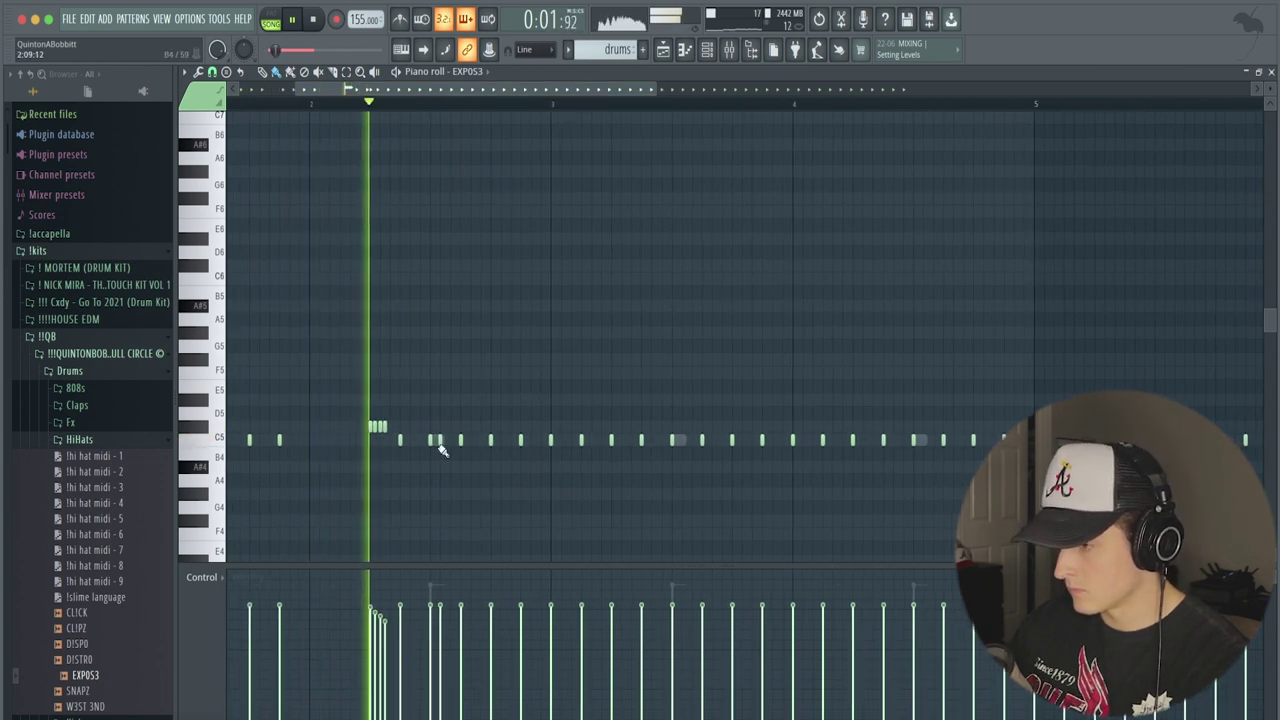
key(space)
scroll(440, 440, up, 2)
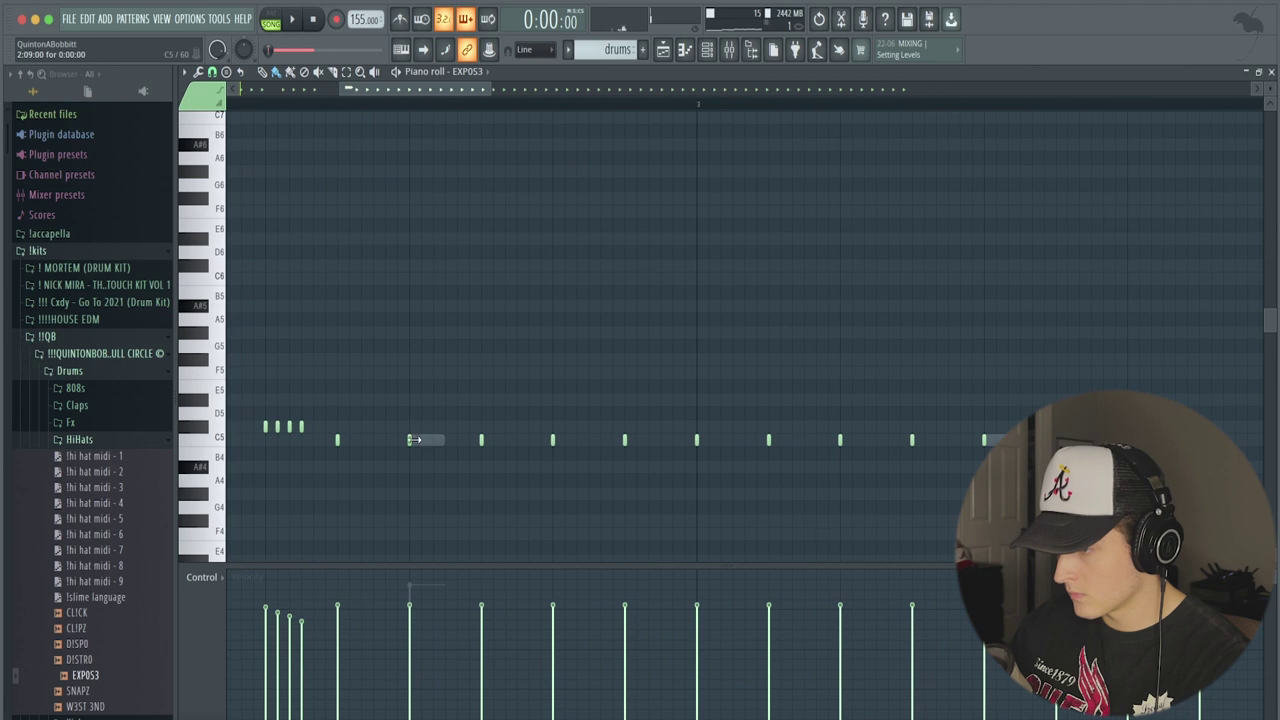
scroll(428, 106, down, 3)
key(space)
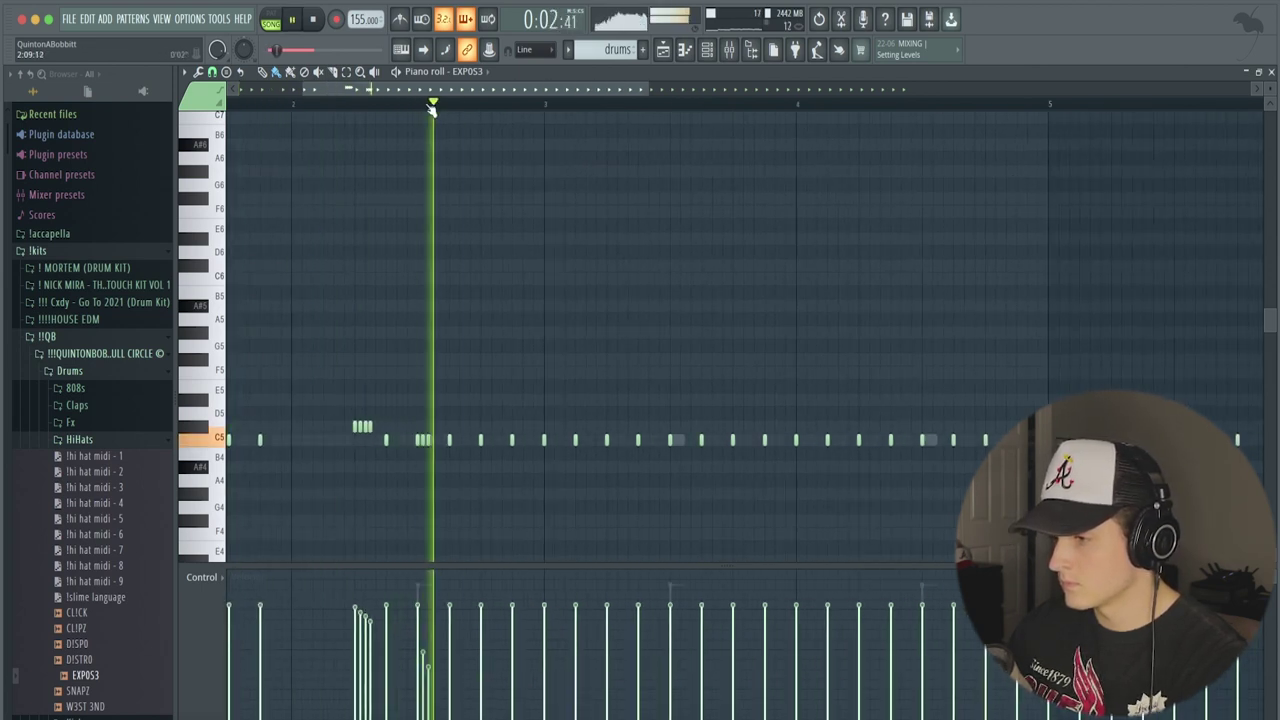
key(space)
Delete the hi-hats from bar 3 onward and duplicate the first two bars three times to fill eight bars.
scroll(430, 108, down, 2)
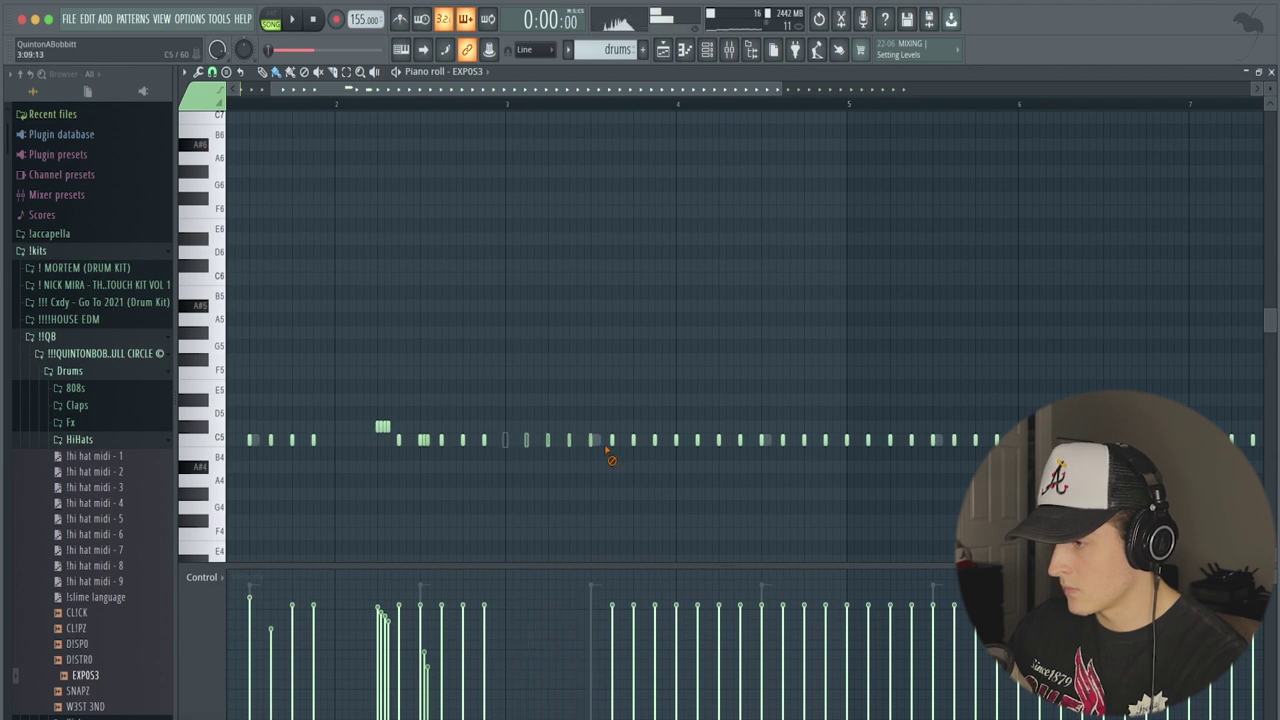
scroll(482, 93, down, 2)
drag(610, 444, 944, 441)
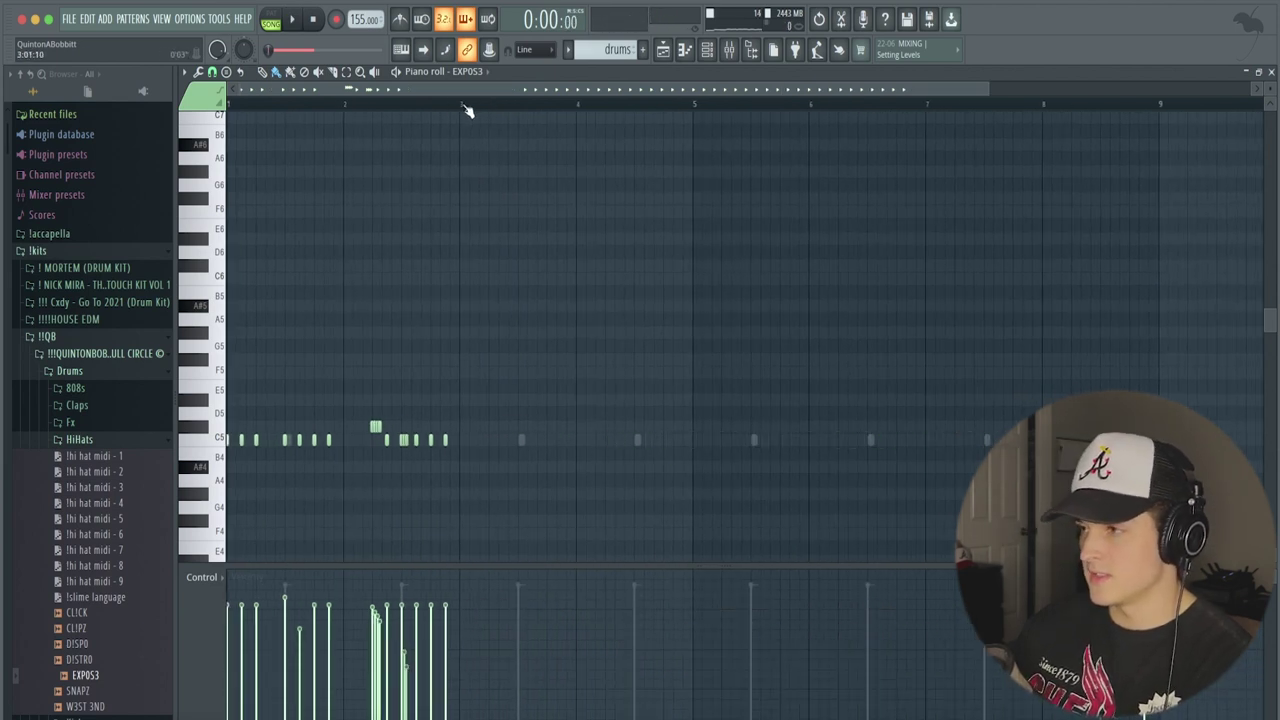
drag(464, 108, 230, 105)
key(ctrl+b)
key(ctrl+b)
key(ctrl+b)
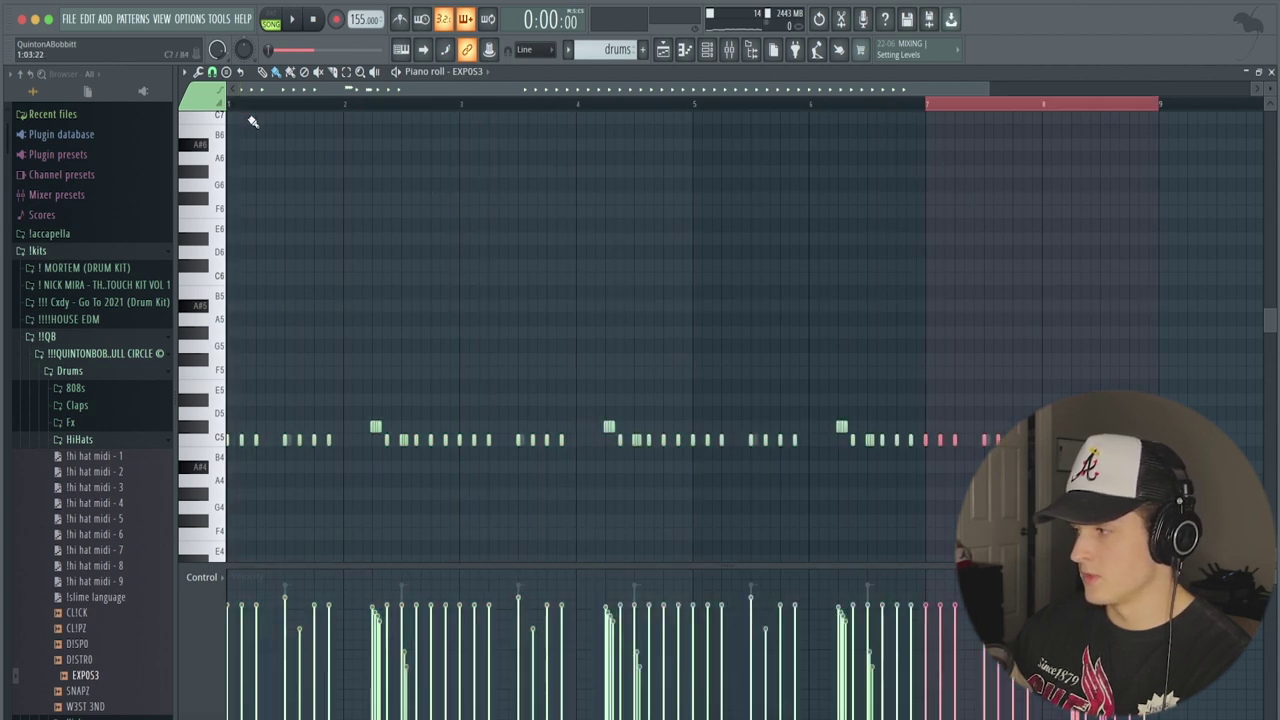
click(212, 72)
drag(283, 106, 228, 106)
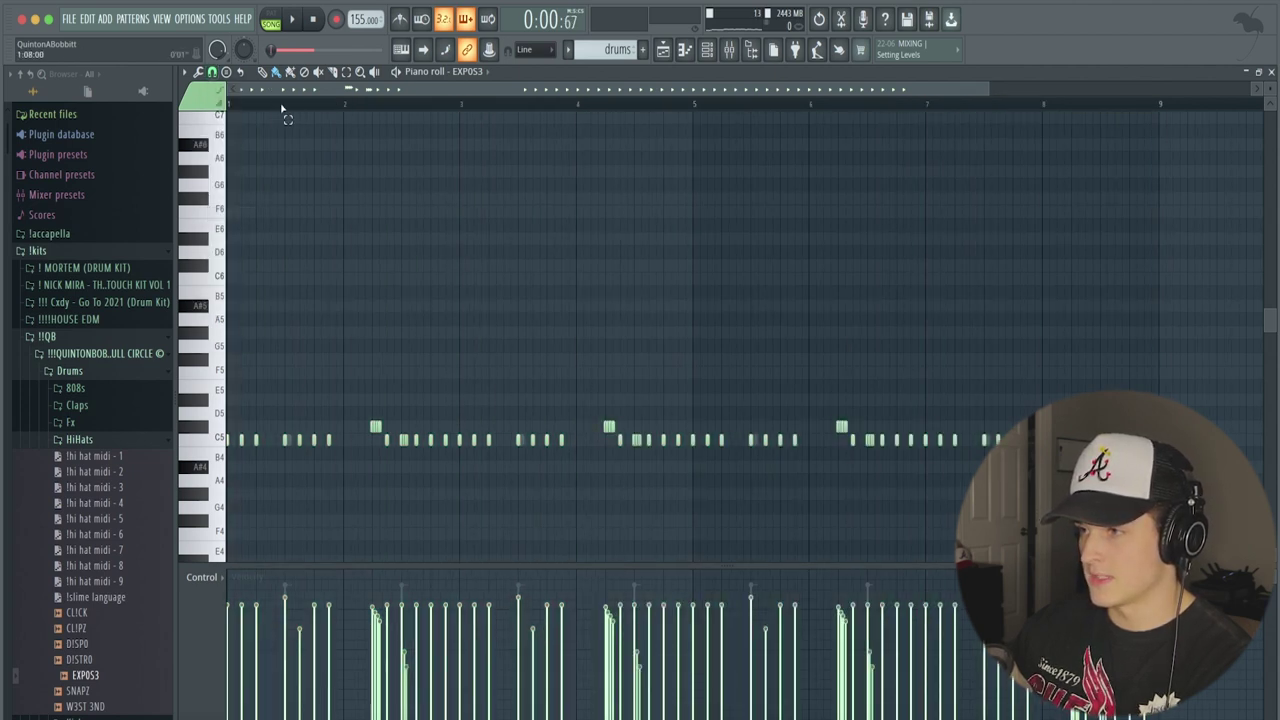
key(space)
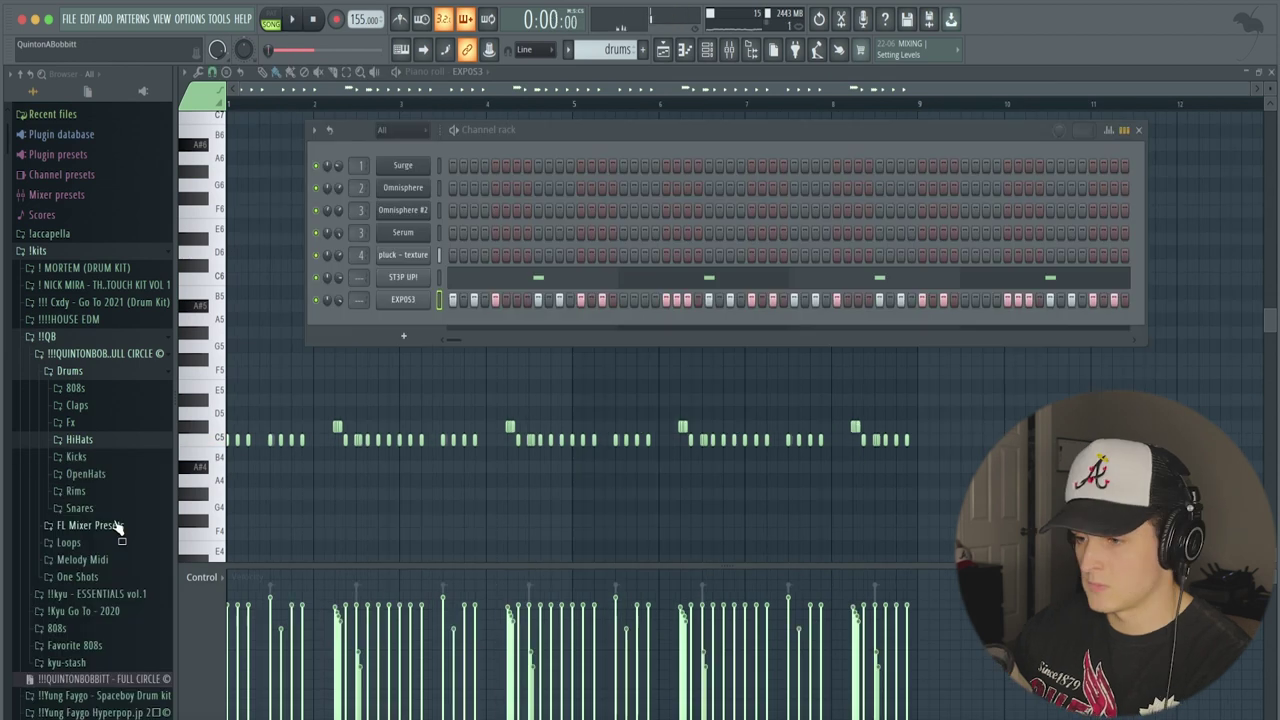
Add the PLUG$ snare from the Snares folder as a new channel and activate its steps 19, 47, 59, 61 and 62.
click(98, 513)
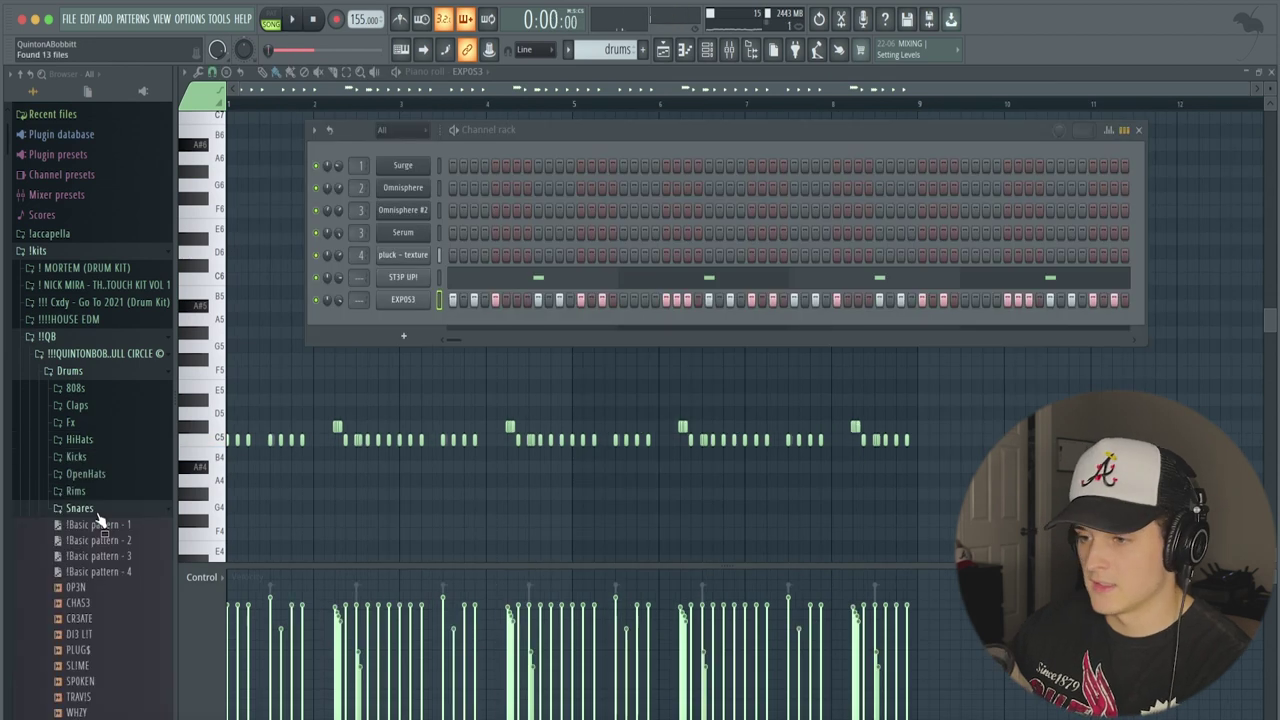
drag(80, 650, 449, 337)
key(space)
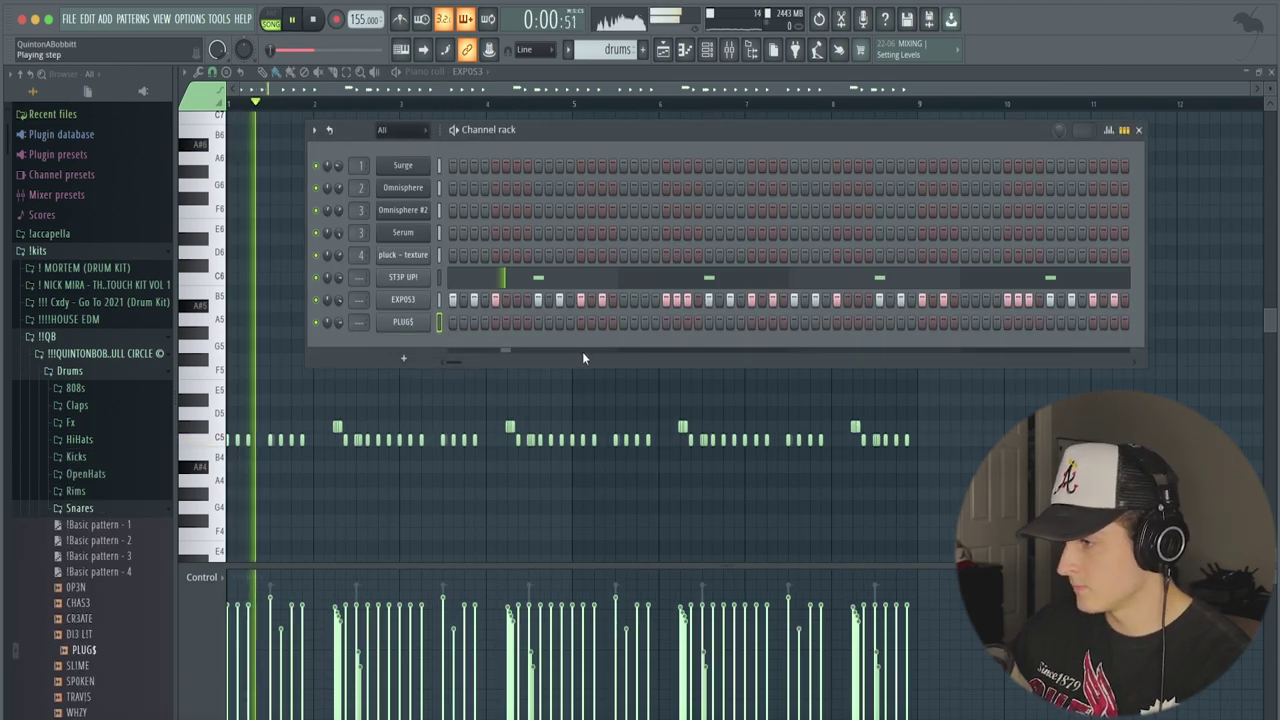
click(645, 322)
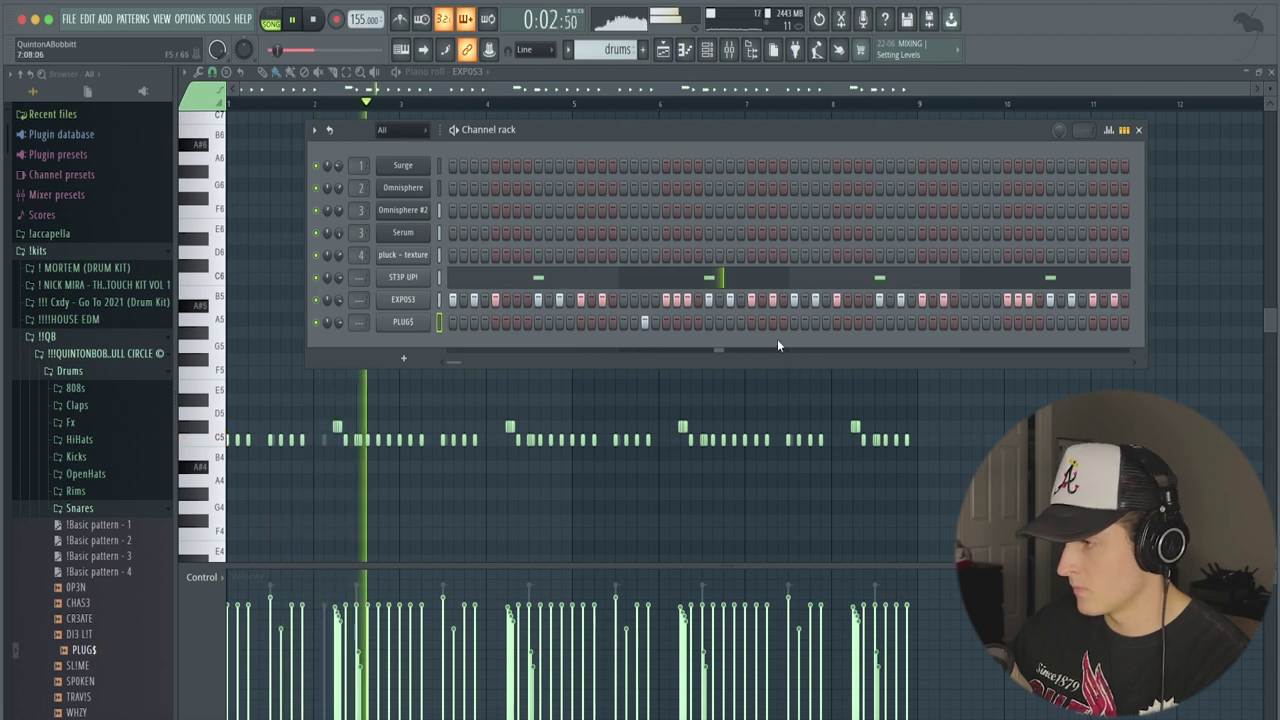
click(943, 322)
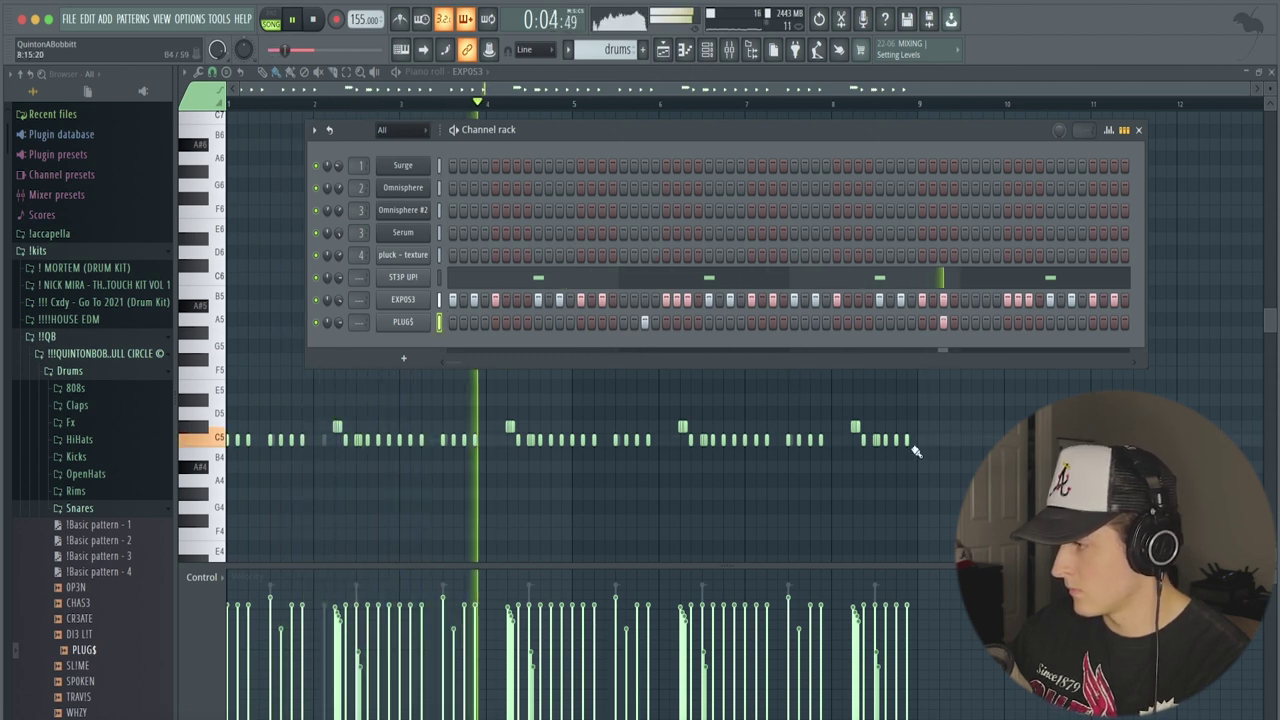
click(1071, 322)
click(1093, 322)
click(1104, 322)
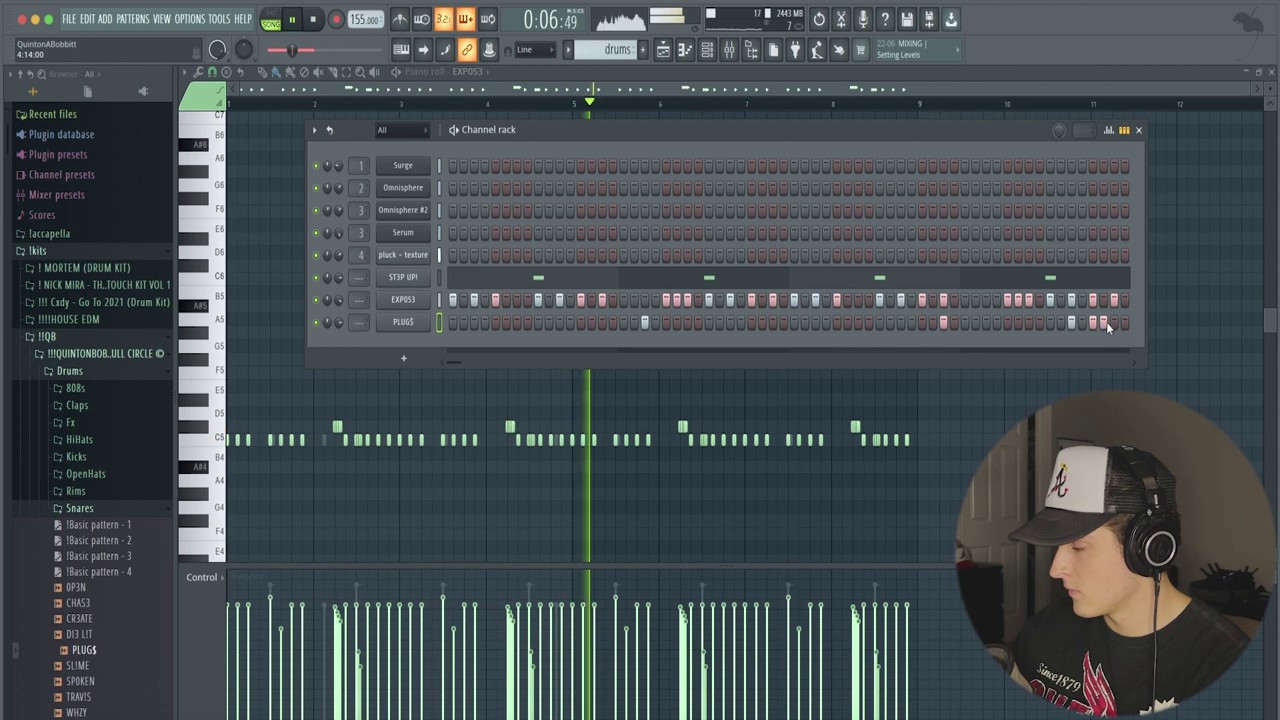
Open the PLUG$ snare's piano roll and duplicate its first four bars into bars 5 to 8.
right_click(403, 322)
click(456, 325)
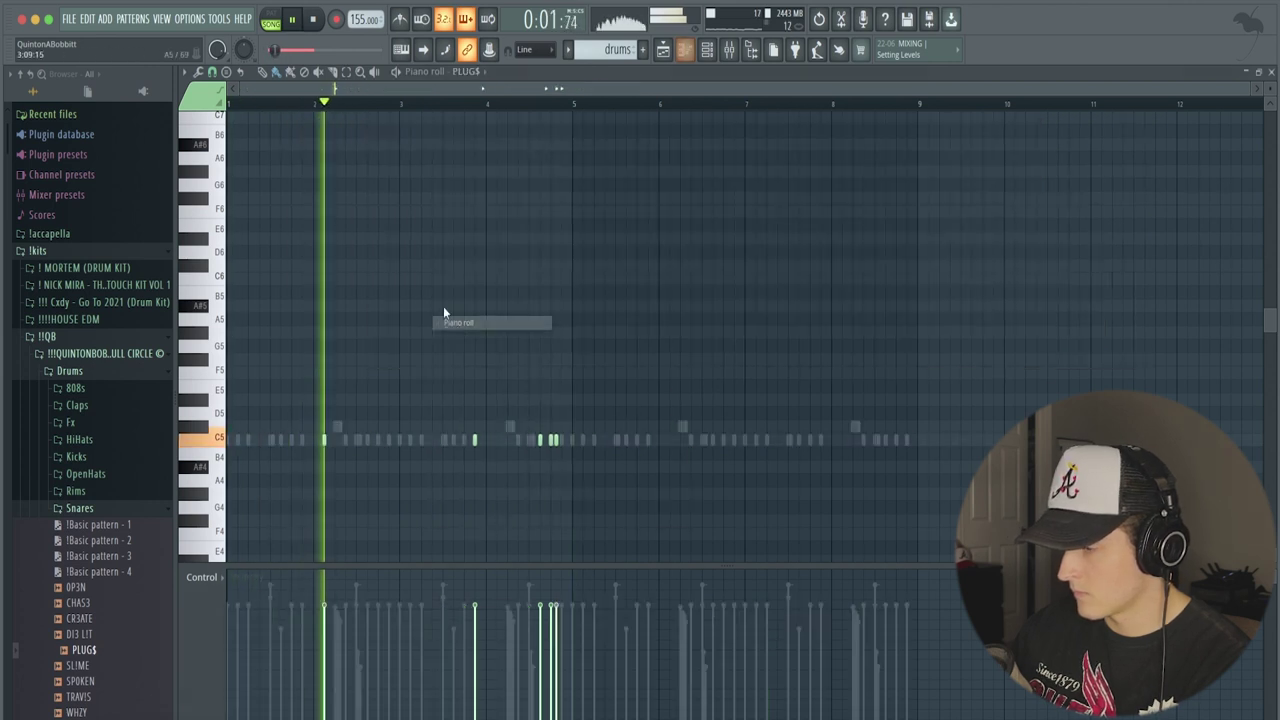
key(space)
drag(576, 104, 72, 72)
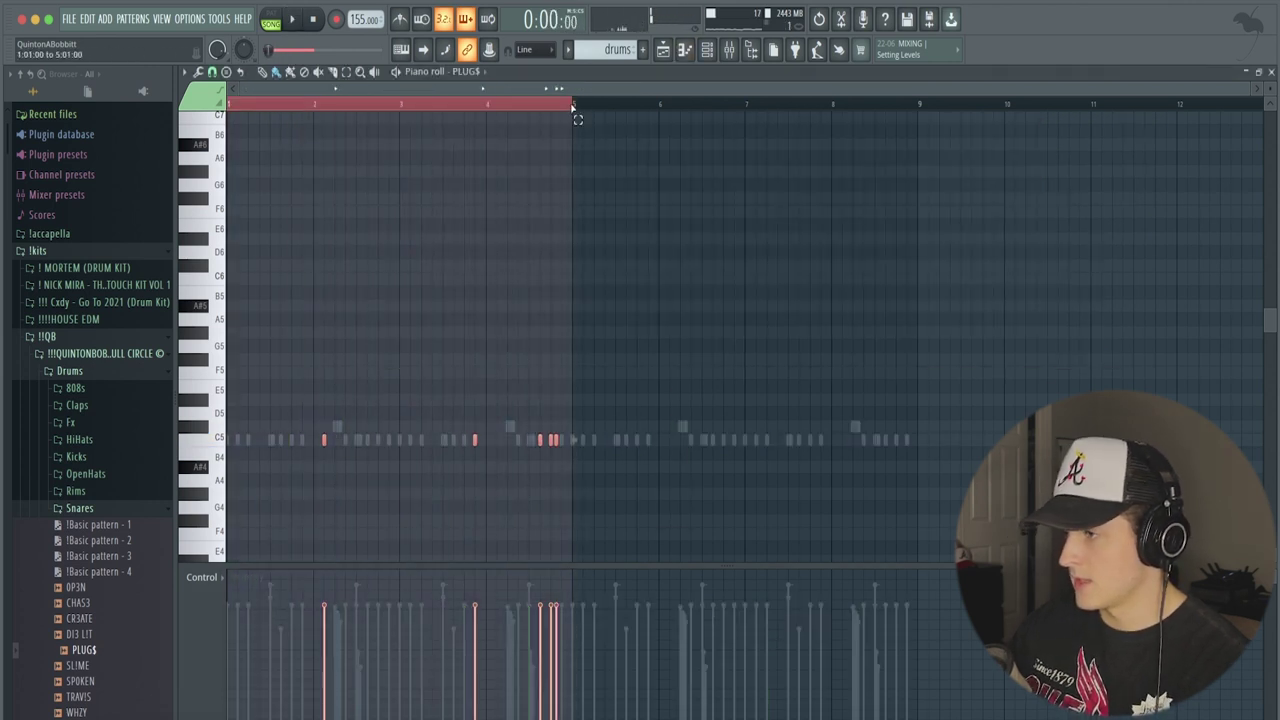
key(ctrl+b)
click(622, 116)
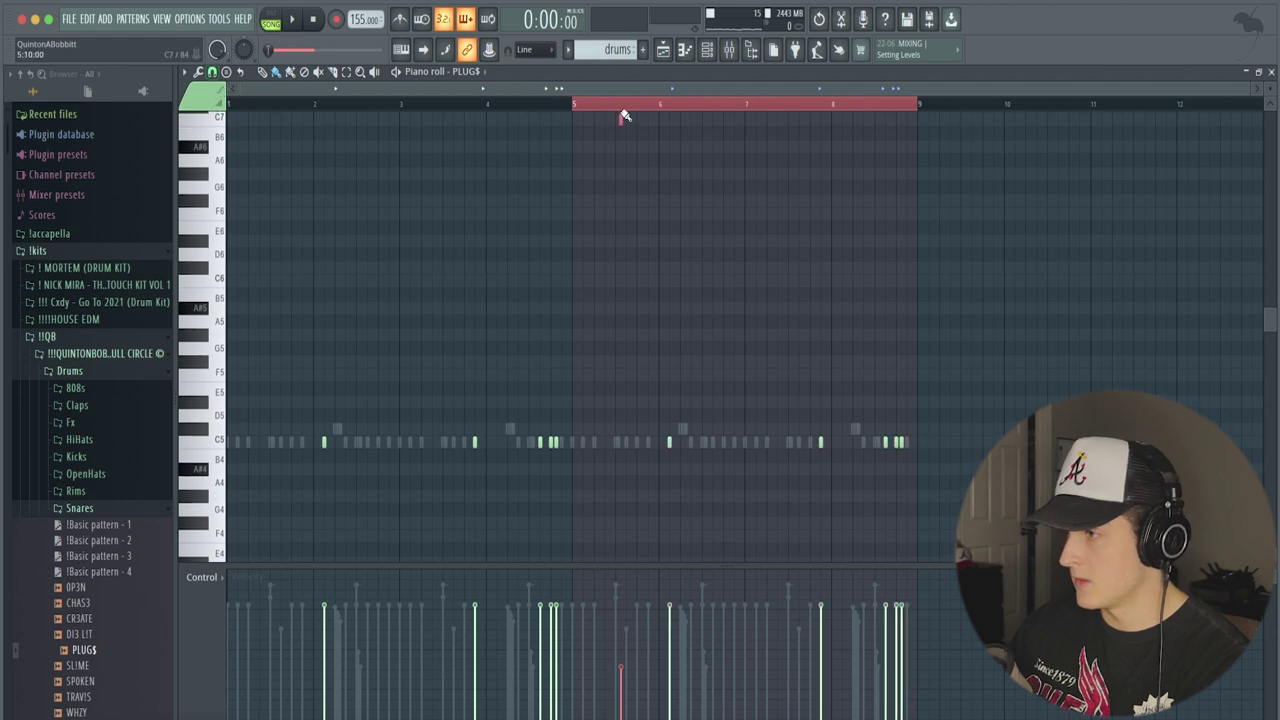
Add four more snare hits to bar 8 to form a seven-note fill and raise all its notes to G5.
click(862, 107)
scroll(865, 107, up, 5)
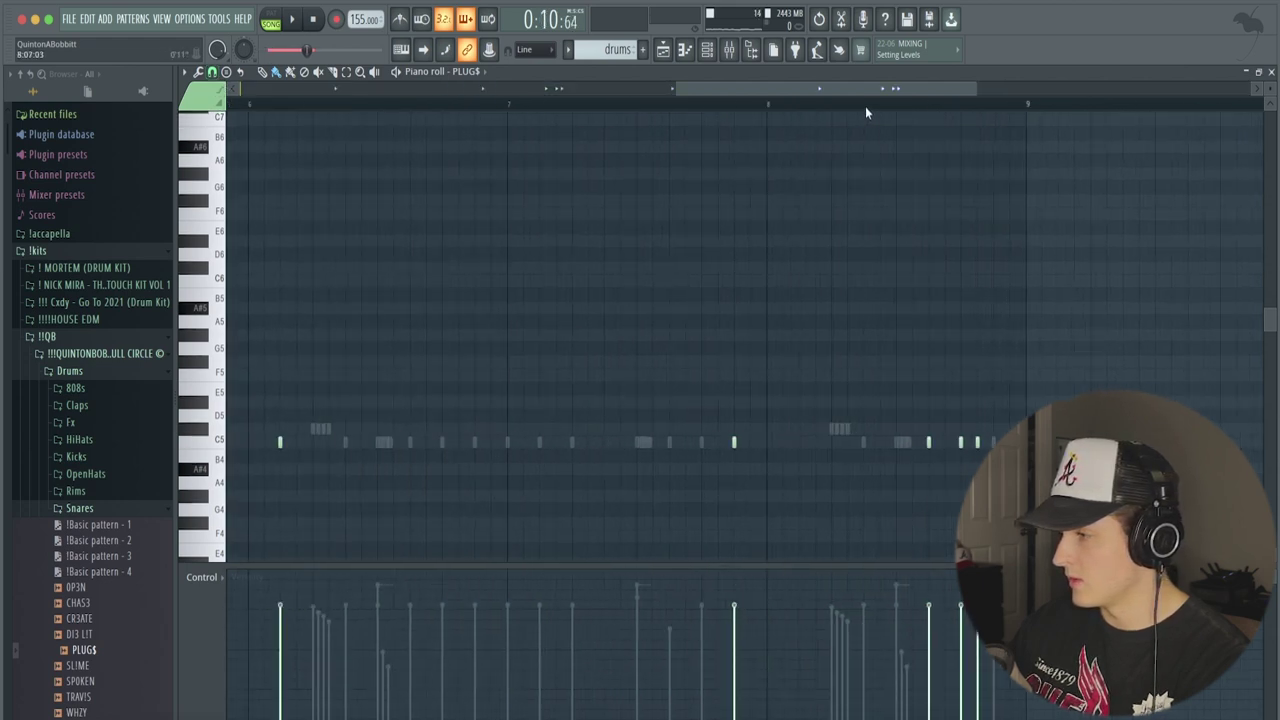
drag(870, 91, 897, 91)
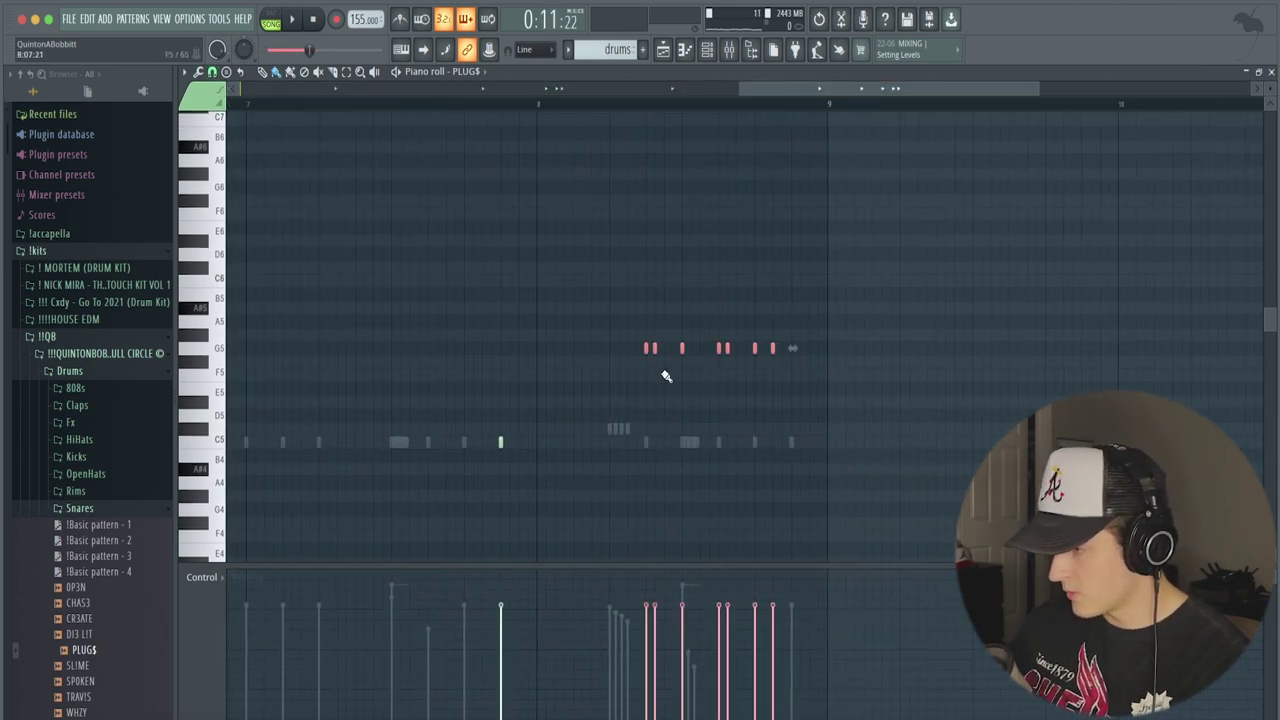
Step the bar 8 snare fill down in pitch: third note to F5, next two to D#5, last two to C5.
ctrl+click(682, 348)
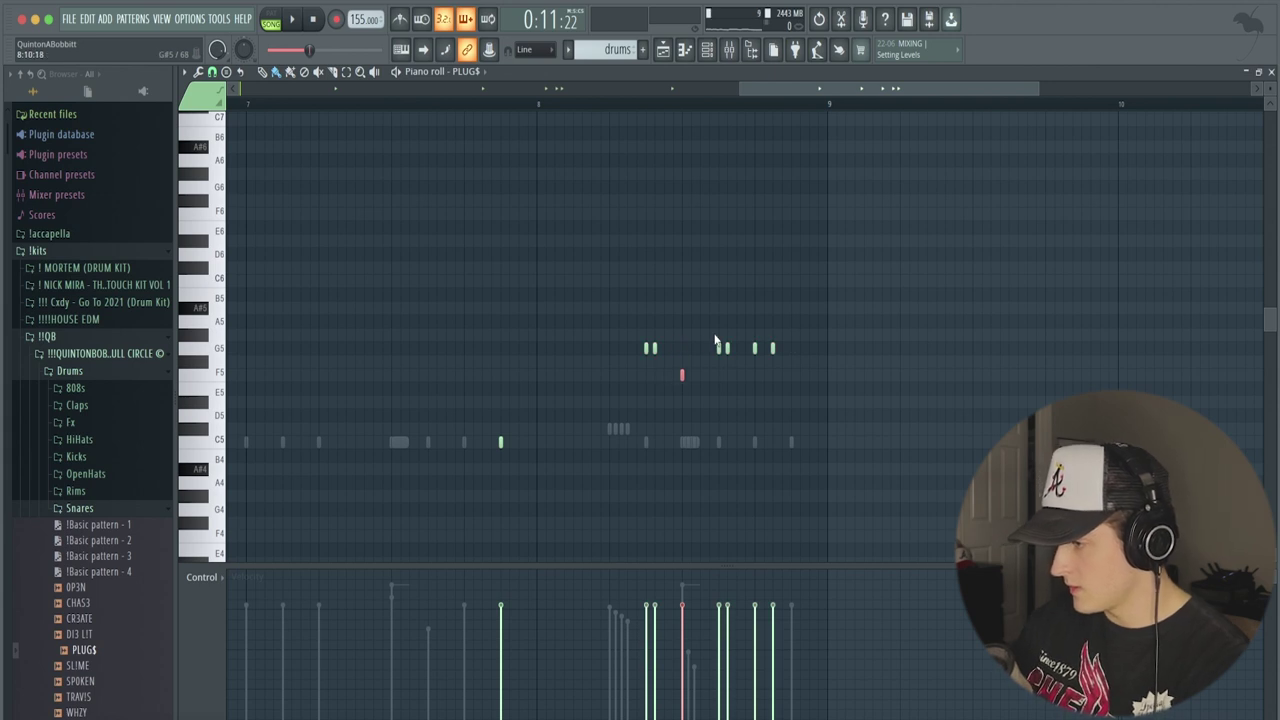
key(shift+Down)
key(shift+Down)
key(shift+Down)
key(shift+Down)
drag(741, 358, 888, 331)
key(shift+Down)
key(shift+Down)
key(Down)
key(Down)
key(Down)
key(Down)
key(Down)
Move the fill's last snare hit to step 15 of bar 8 and play back the fill.
key(space)
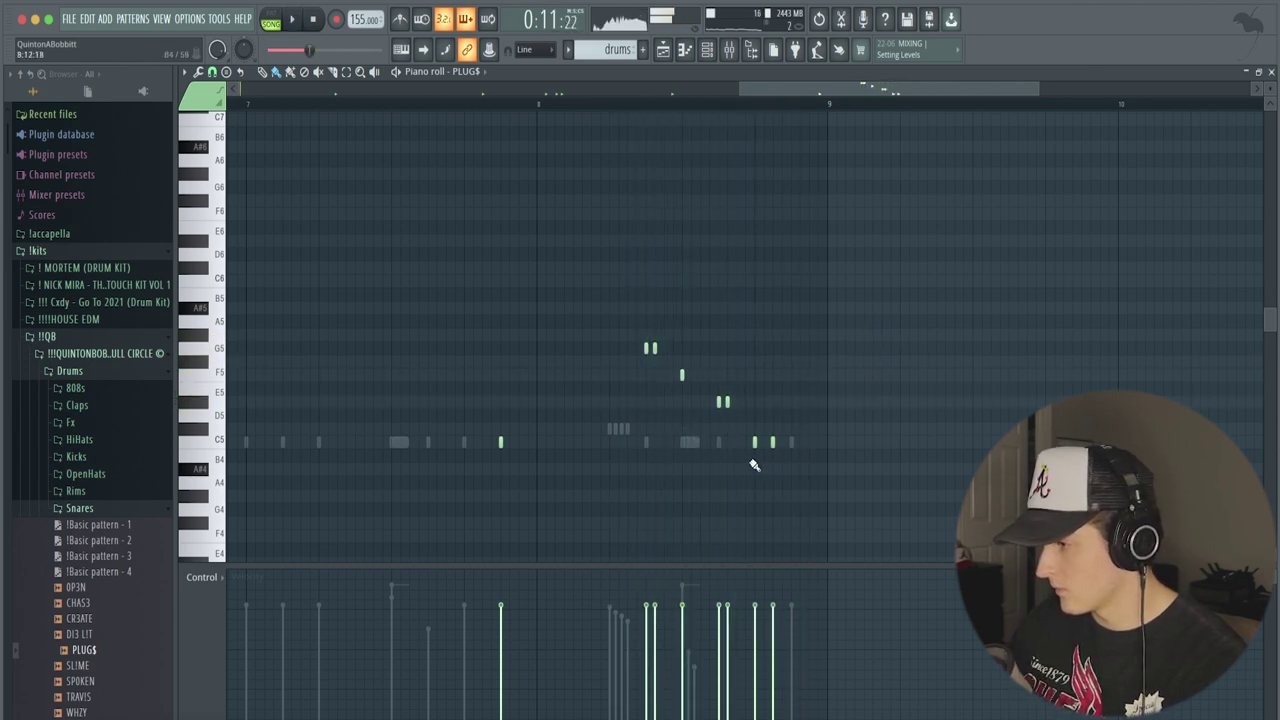
key(space)
key(space)
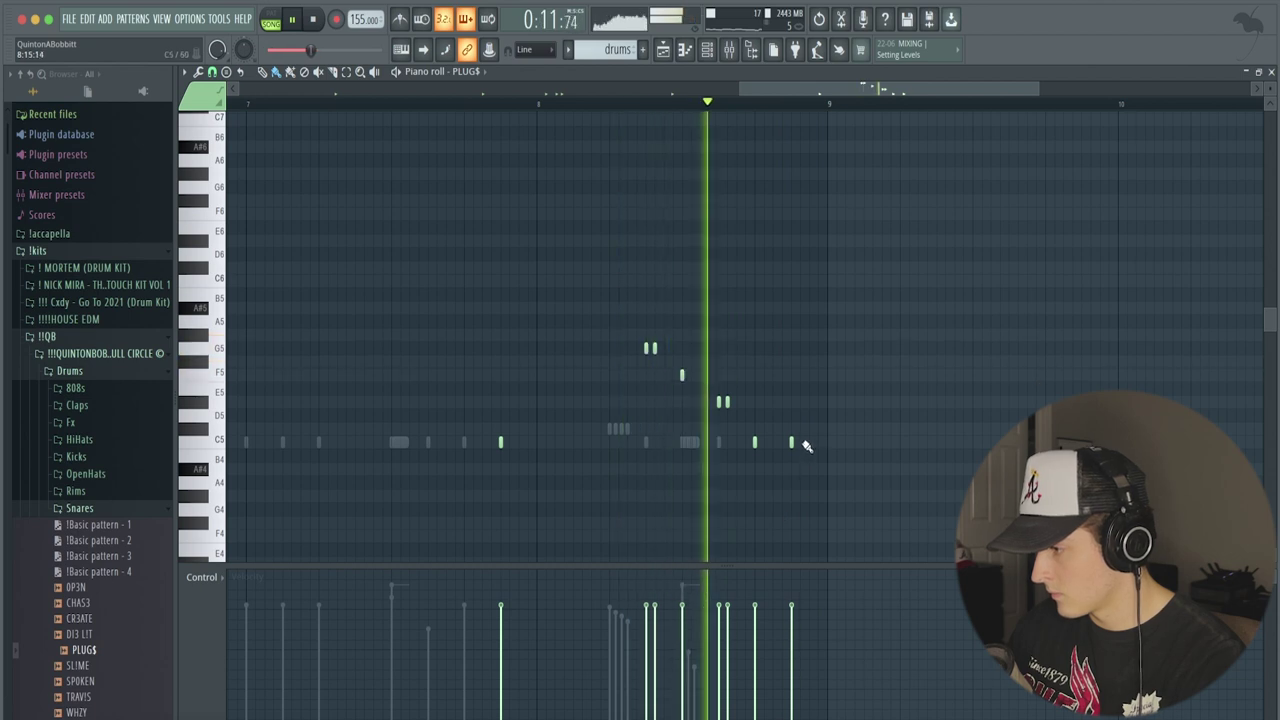
key(space)
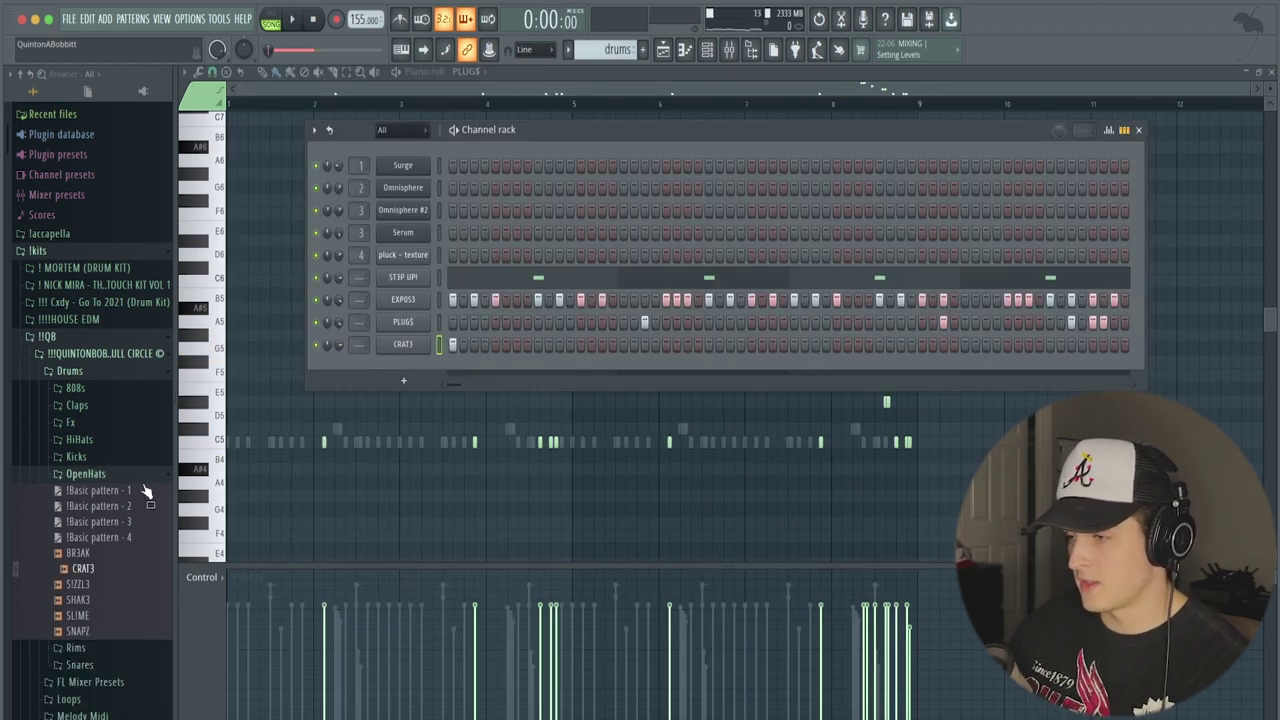
Audition the SIZZL3 open hat and add it as a new channel below CRAT3.
click(92, 584)
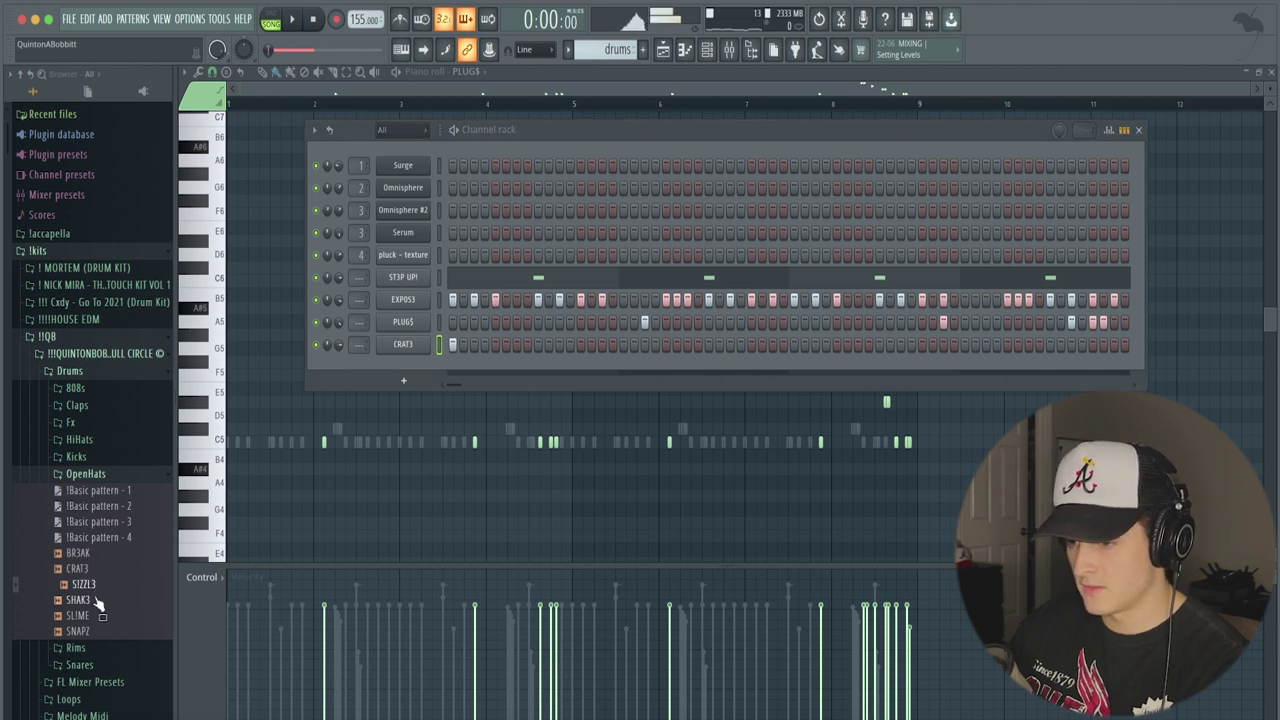
click(85, 585)
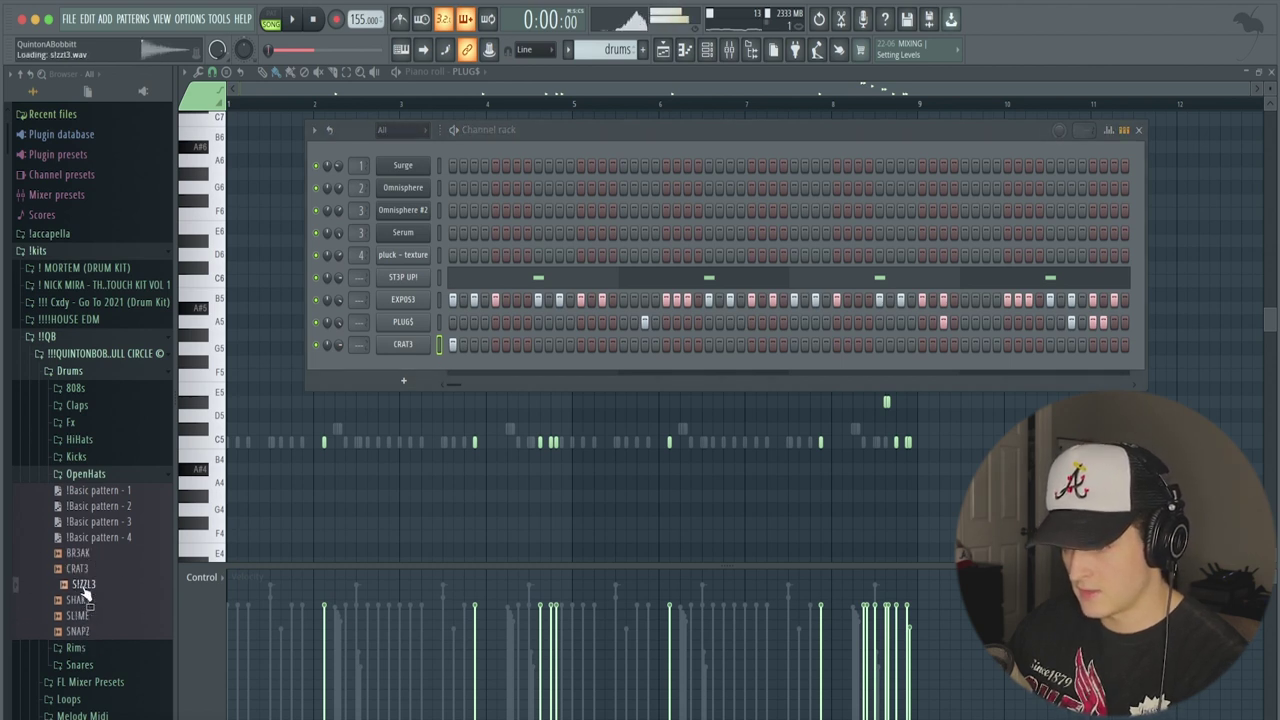
drag(158, 506, 391, 361)
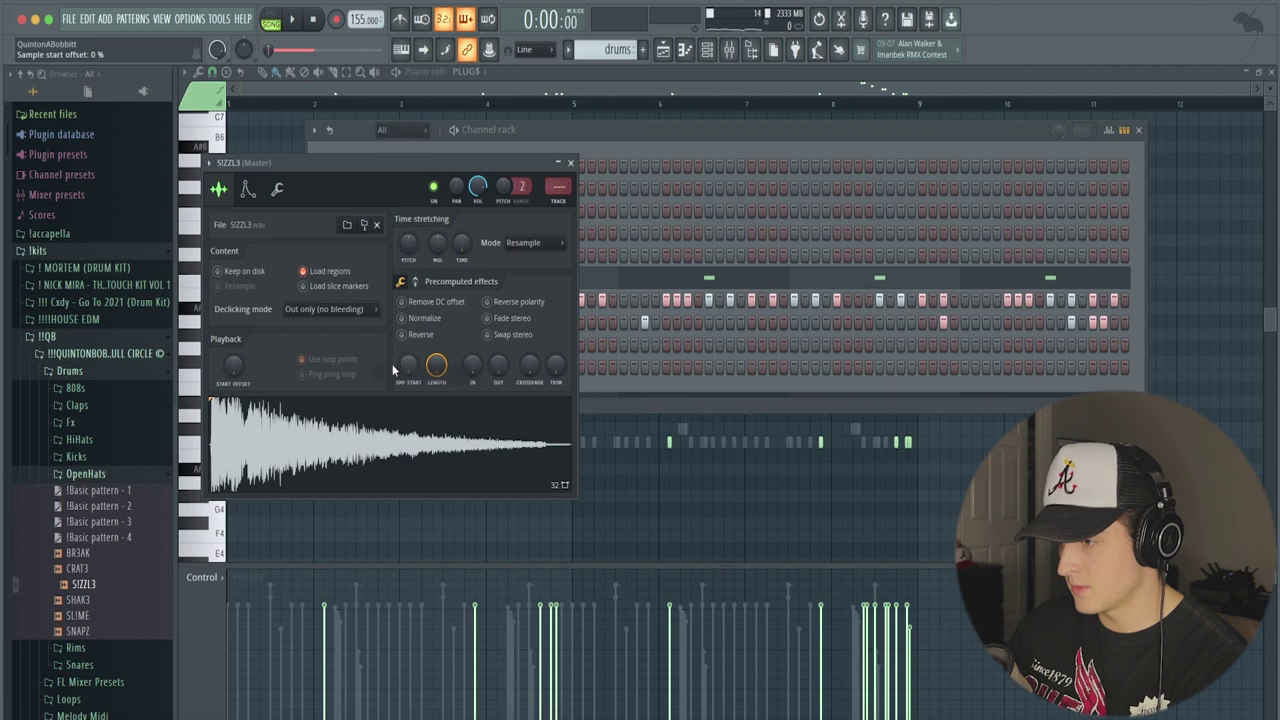
Turn on the SIZZL3 volume envelope with maximum hold and a softened attack, and play back the beat.
click(248, 188)
drag(266, 341, 292, 318)
drag(232, 259, 225, 259)
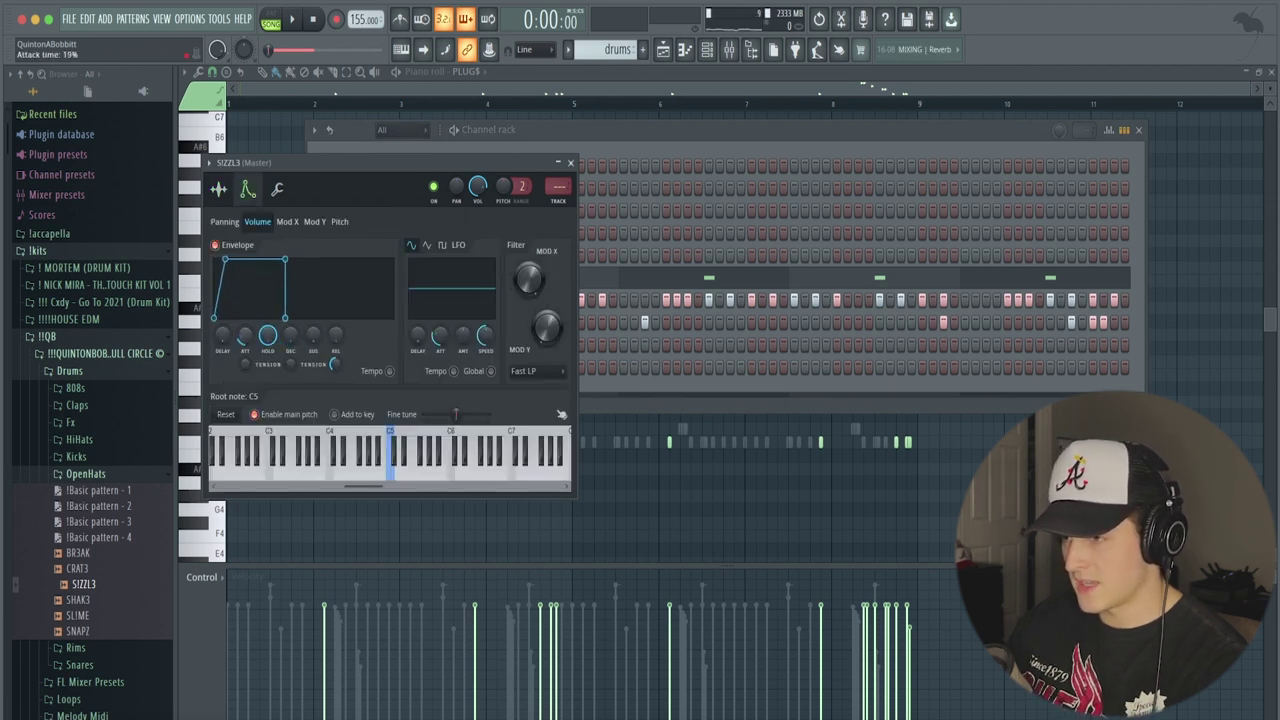
click(221, 188)
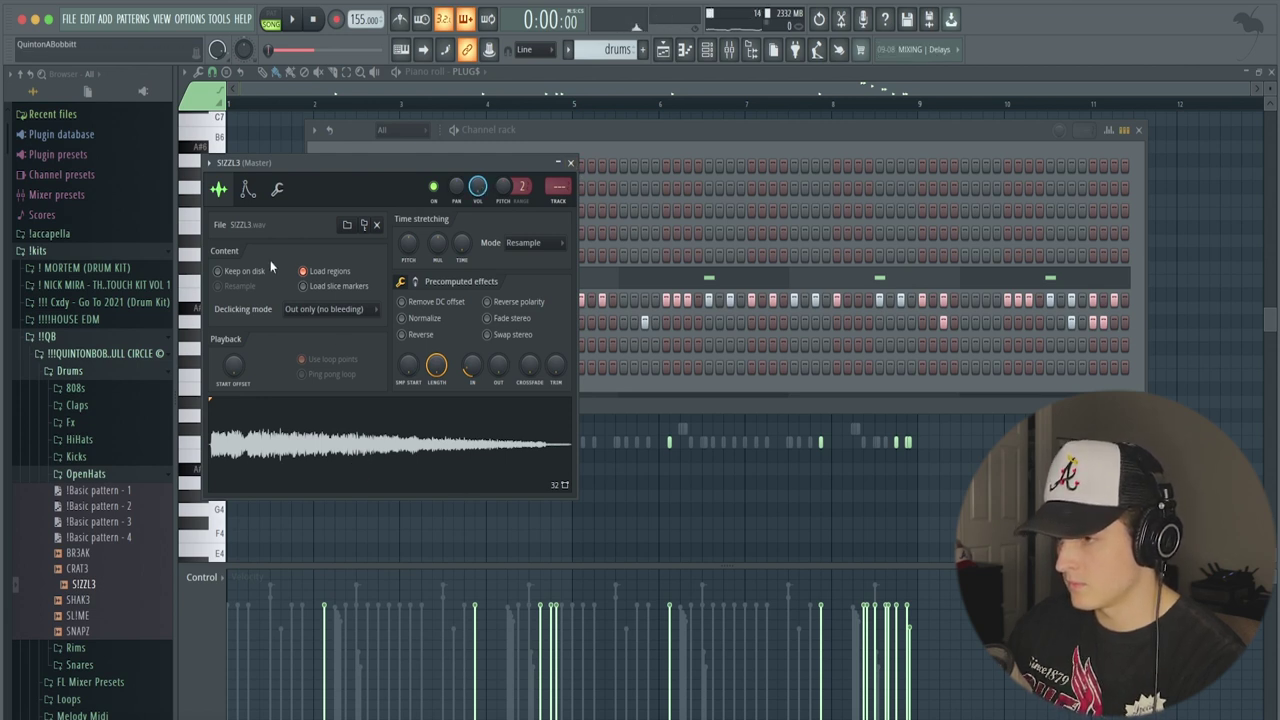
click(248, 189)
key(space)
key(space)
click(570, 163)
key(space)
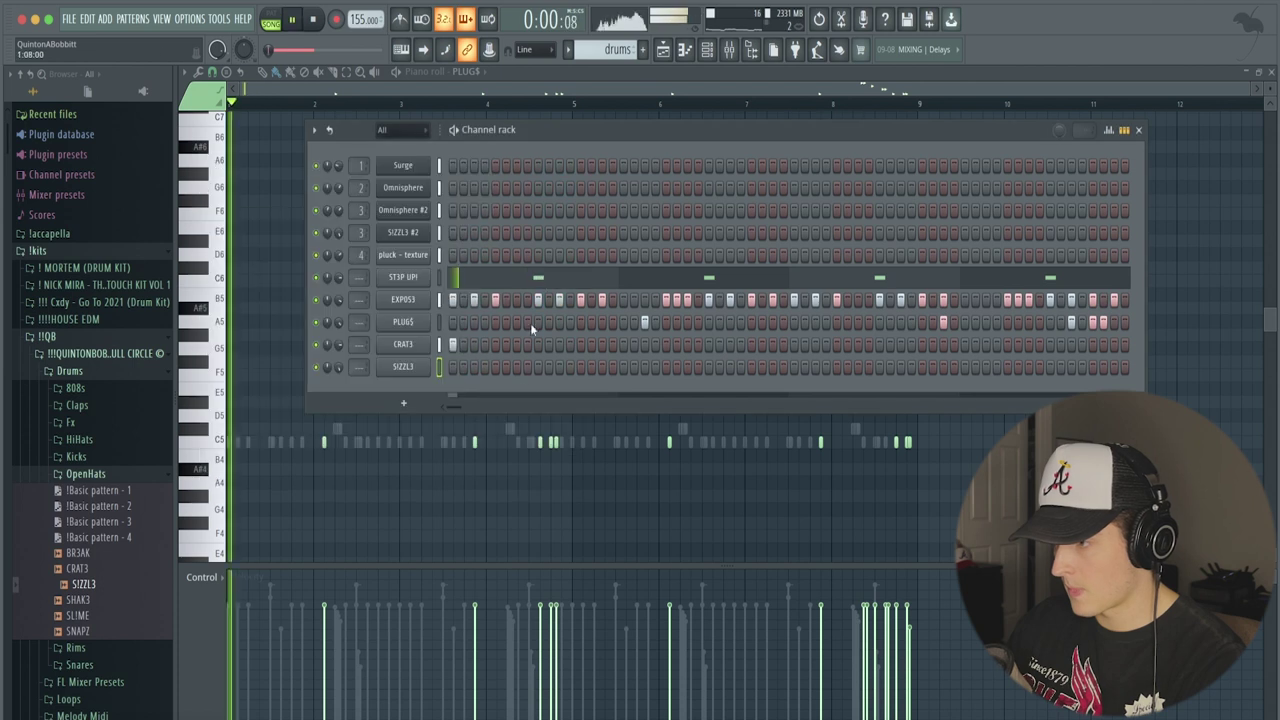
Place a SIZZL3 hit on step 5 of bar 1, lengthen it to about one beat in the piano roll, and play it back.
click(496, 367)
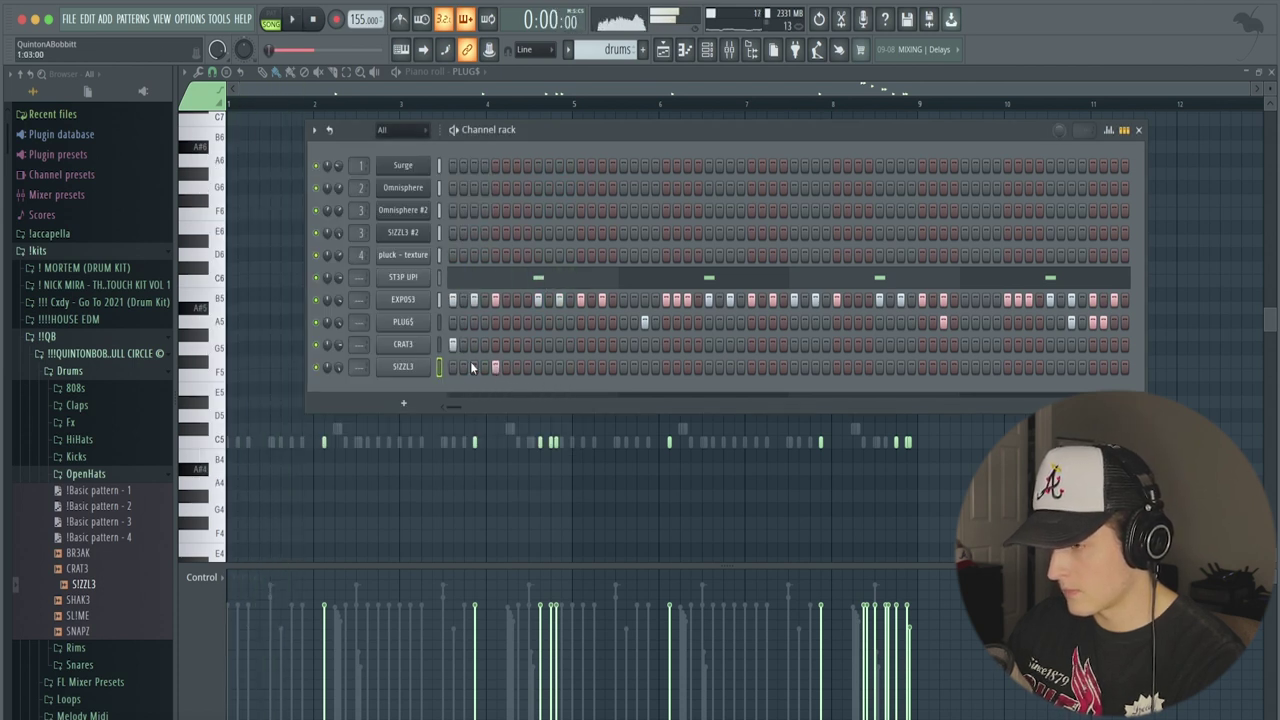
right_click(410, 367)
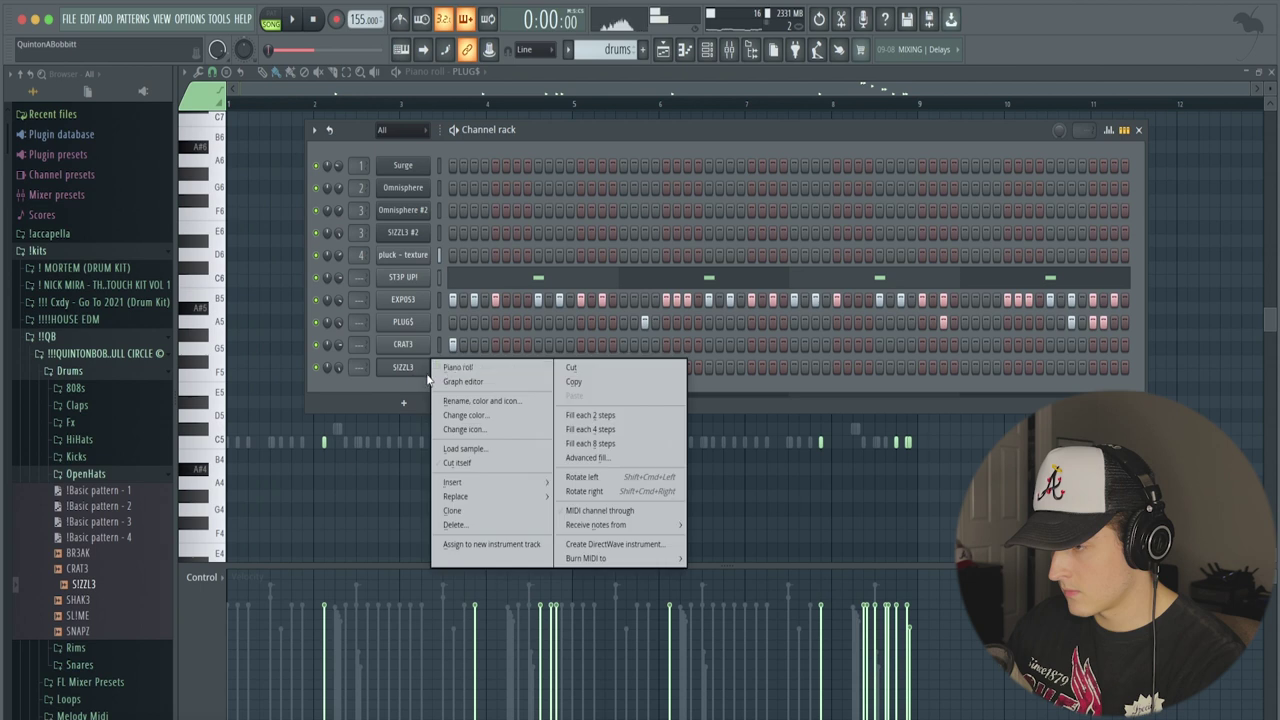
click(455, 366)
key(space)
drag(261, 448, 277, 448)
key(space)
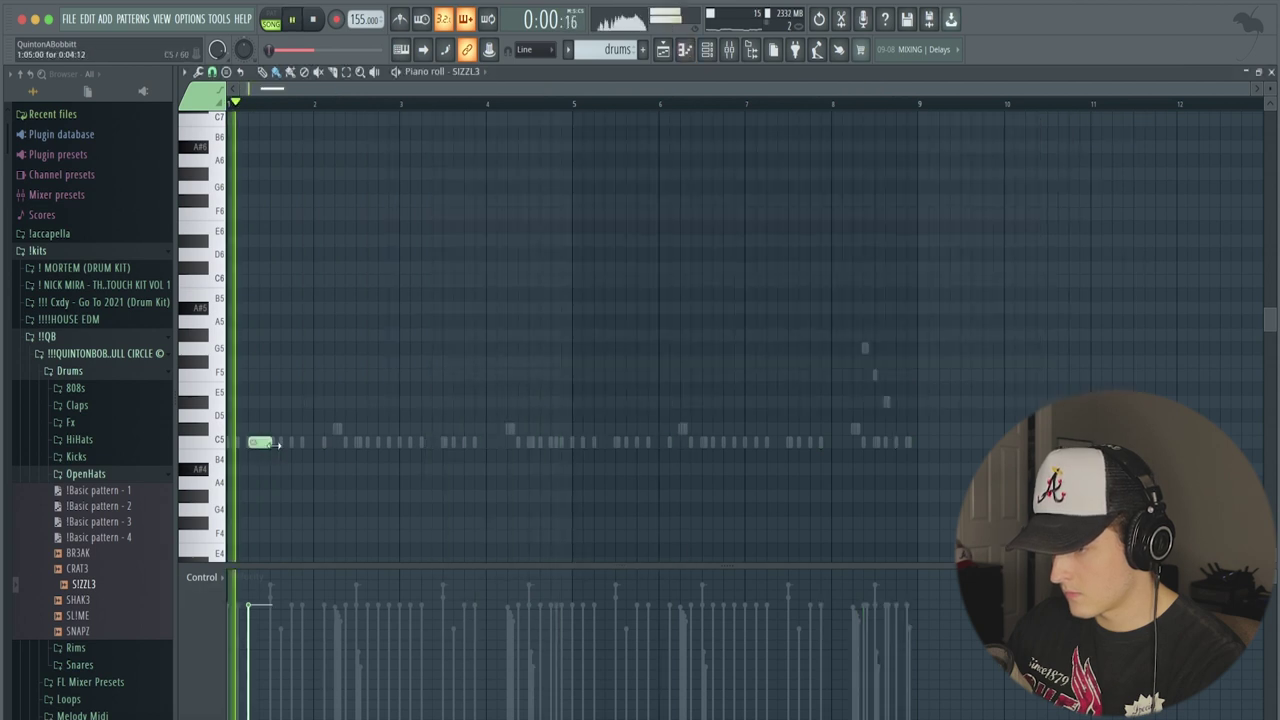
key(space)
key(space)
scroll(256, 99, up, 1)
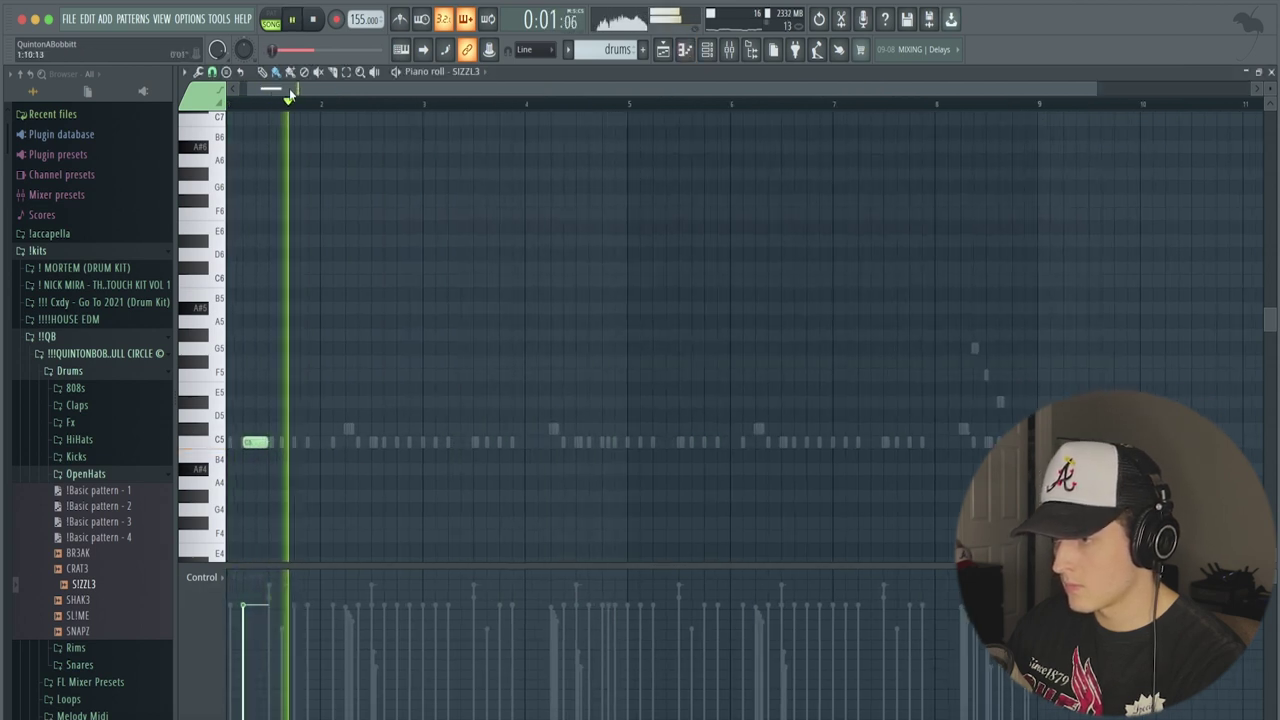
Raise the SIZZL3 hit's velocity to maximum and check the channel's envelope and miscellaneous settings during playback.
drag(253, 675, 258, 566)
scroll(296, 104, up, 1)
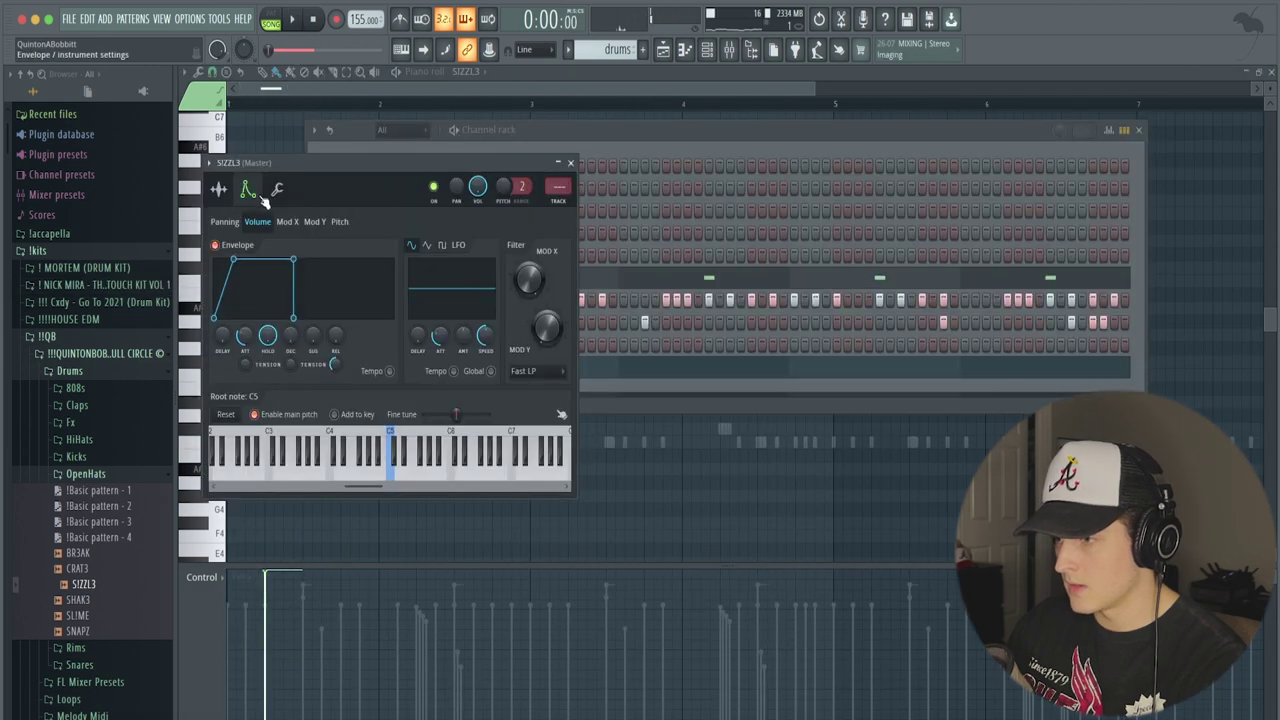
click(277, 189)
key(space)
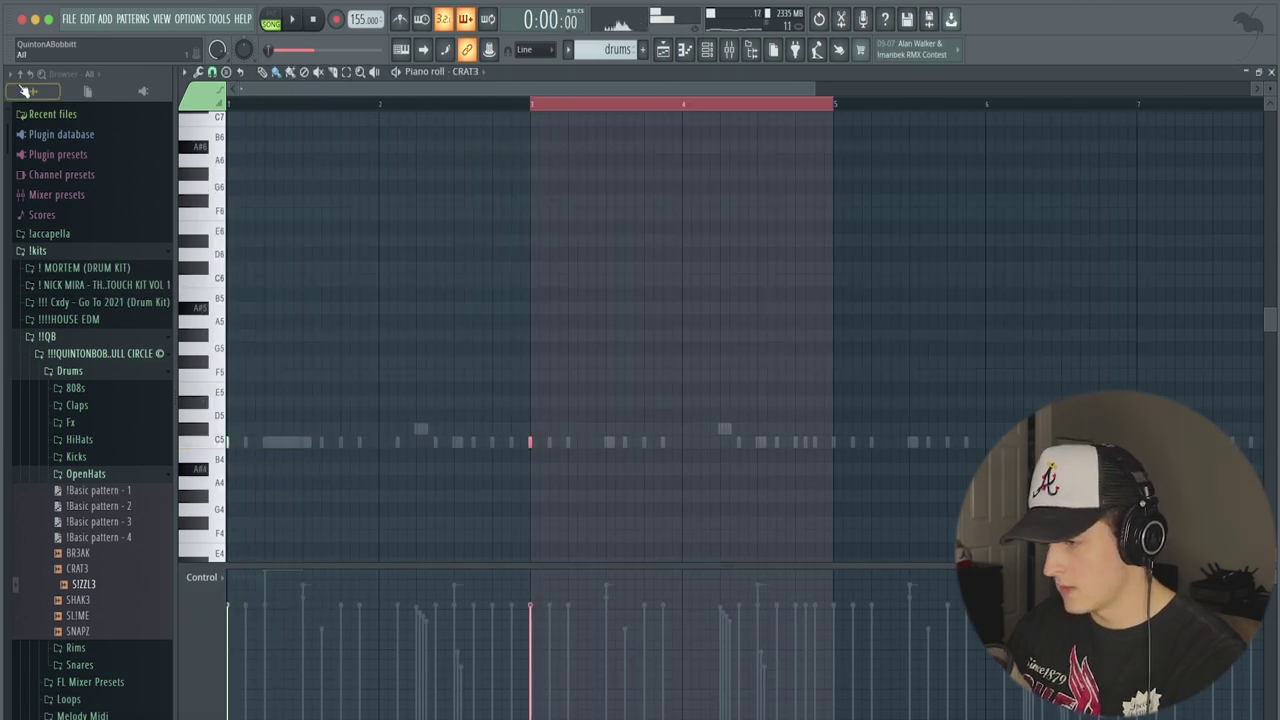
Duplicate the two-bar CRAT3 section so its hit also falls at the start of bars 5 and 7.
key(super+b)
key(super+b)
scroll(318, 105, down, 2)
Switch to the SIZZL3 channel and duplicate its bar 1 hit every two bars into bars 3, 5 and 7.
key(Down)
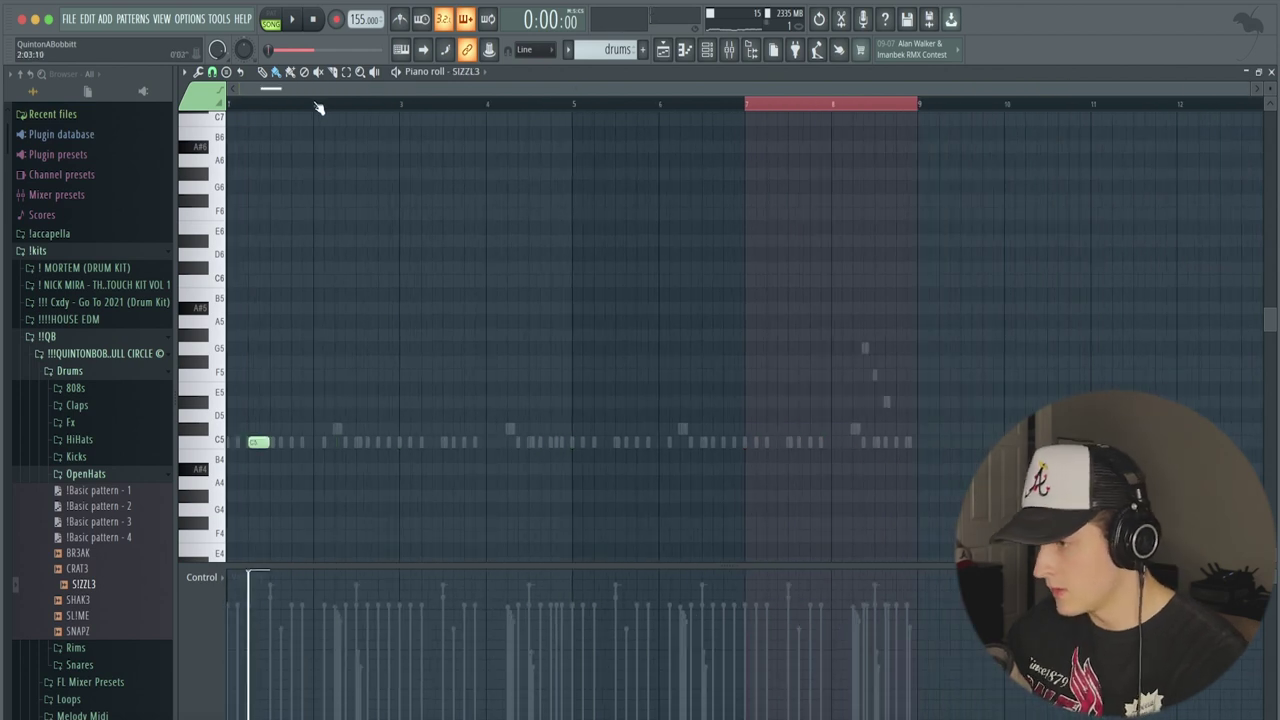
key(super+Left)
key(super+Left)
key(super+Left)
key(super+b)
key(super+b)
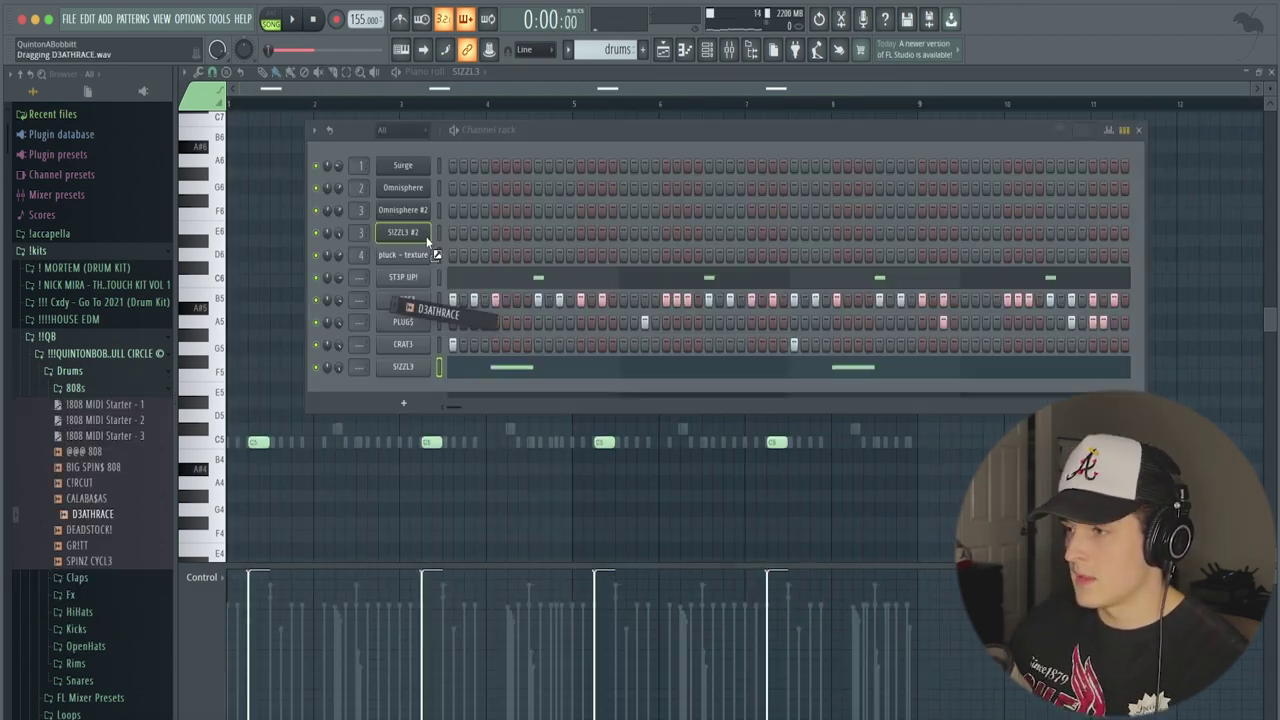
Add the D3ATHRACE 808 as a channel above ST3P UP! and set its sample start offset to 2%.
drag(426, 236, 405, 276)
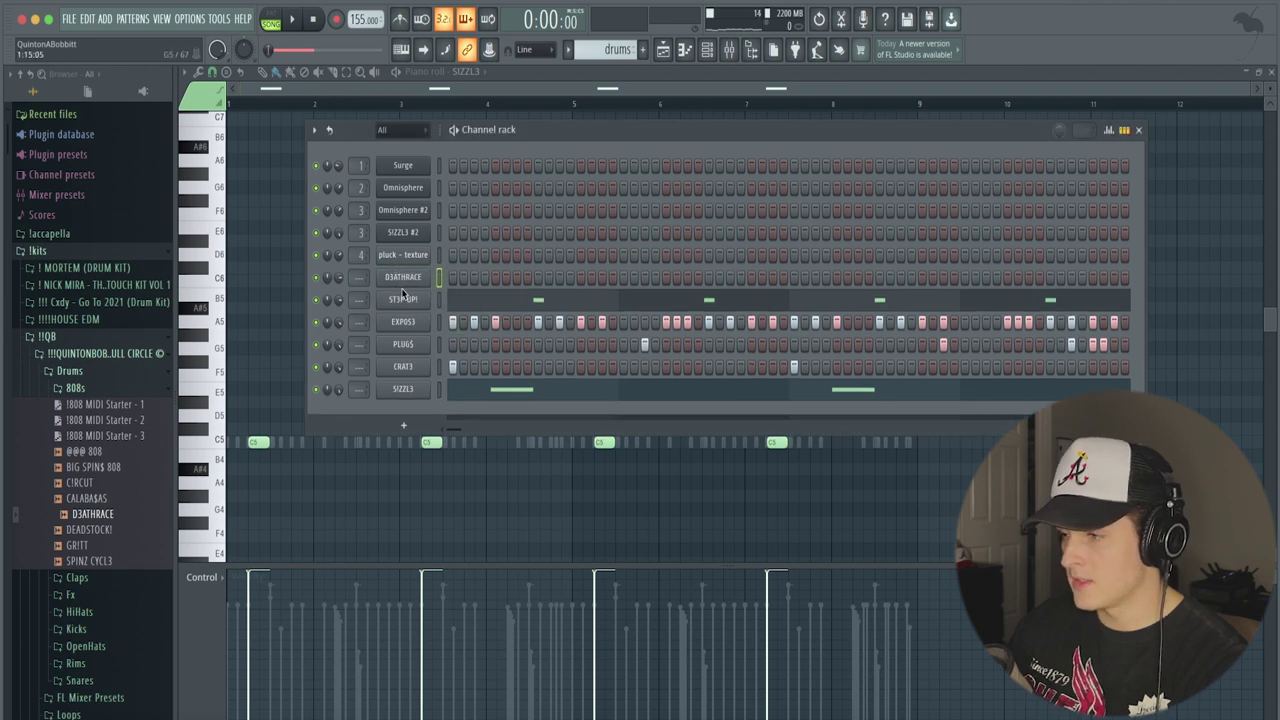
click(399, 279)
click(326, 438)
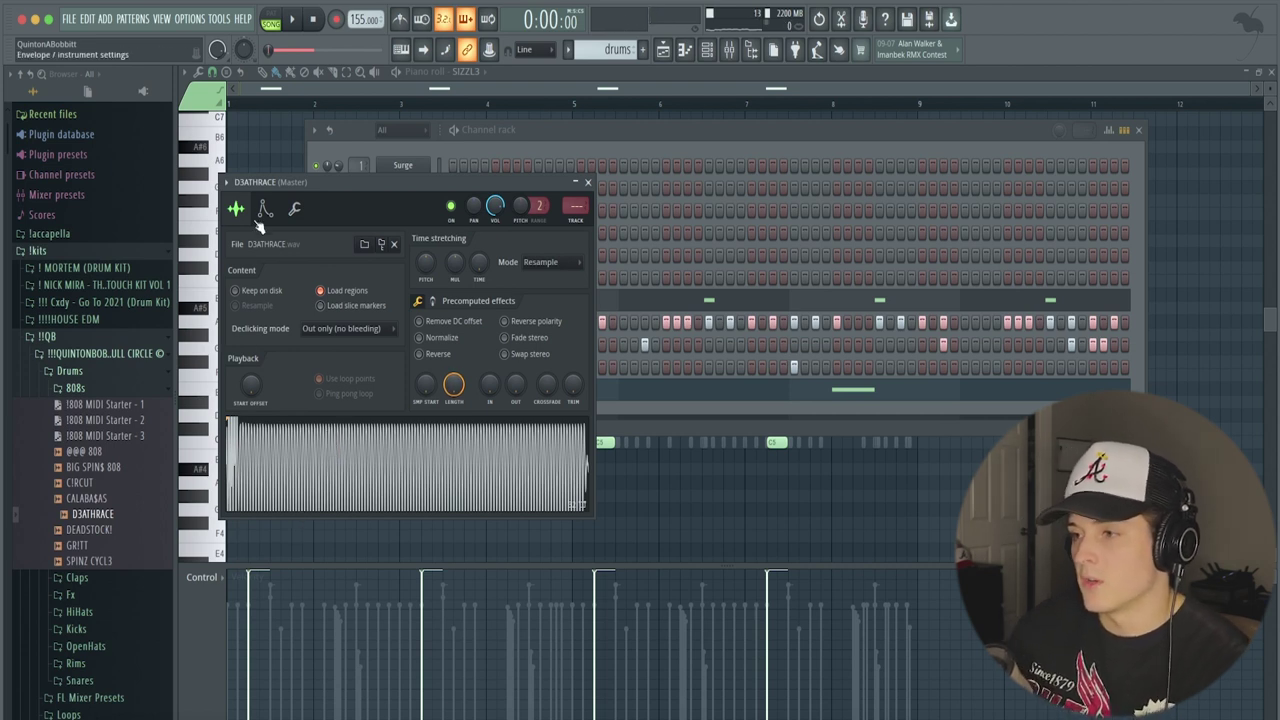
drag(422, 388, 425, 376)
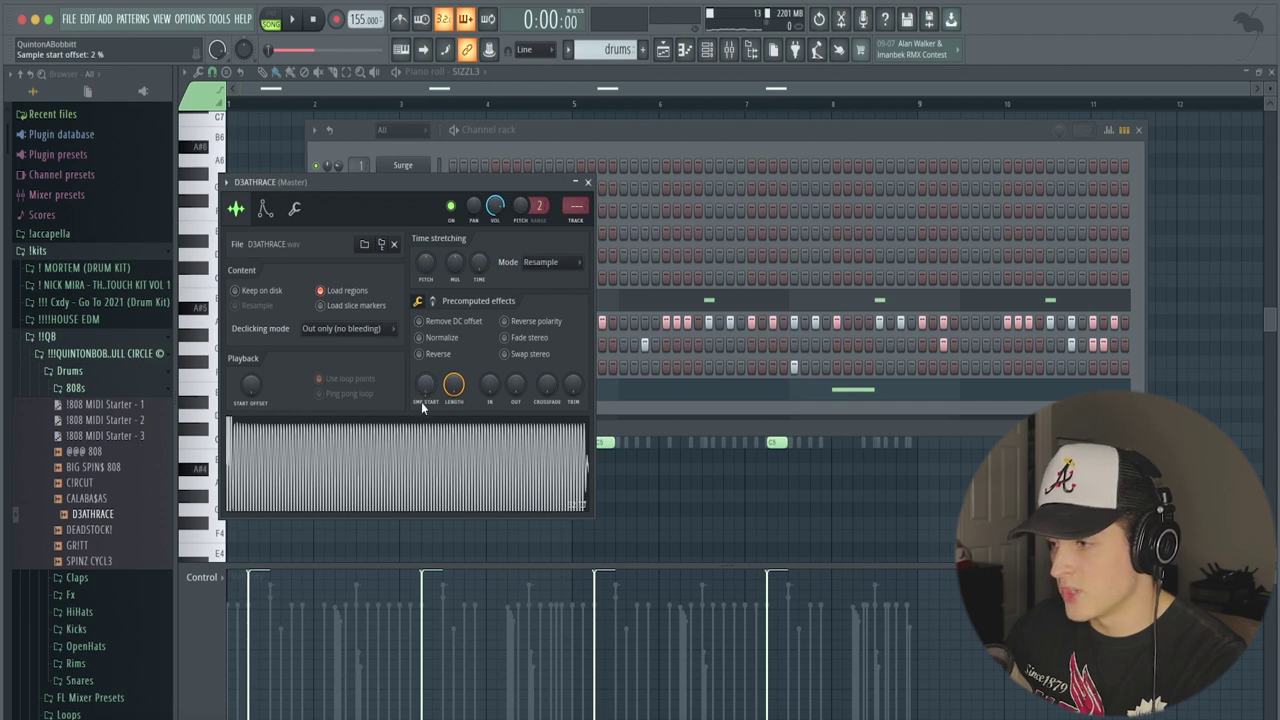
Turn on the D3ATHRACE volume envelope with maximum hold and 1% attack, and close the channel settings.
click(264, 209)
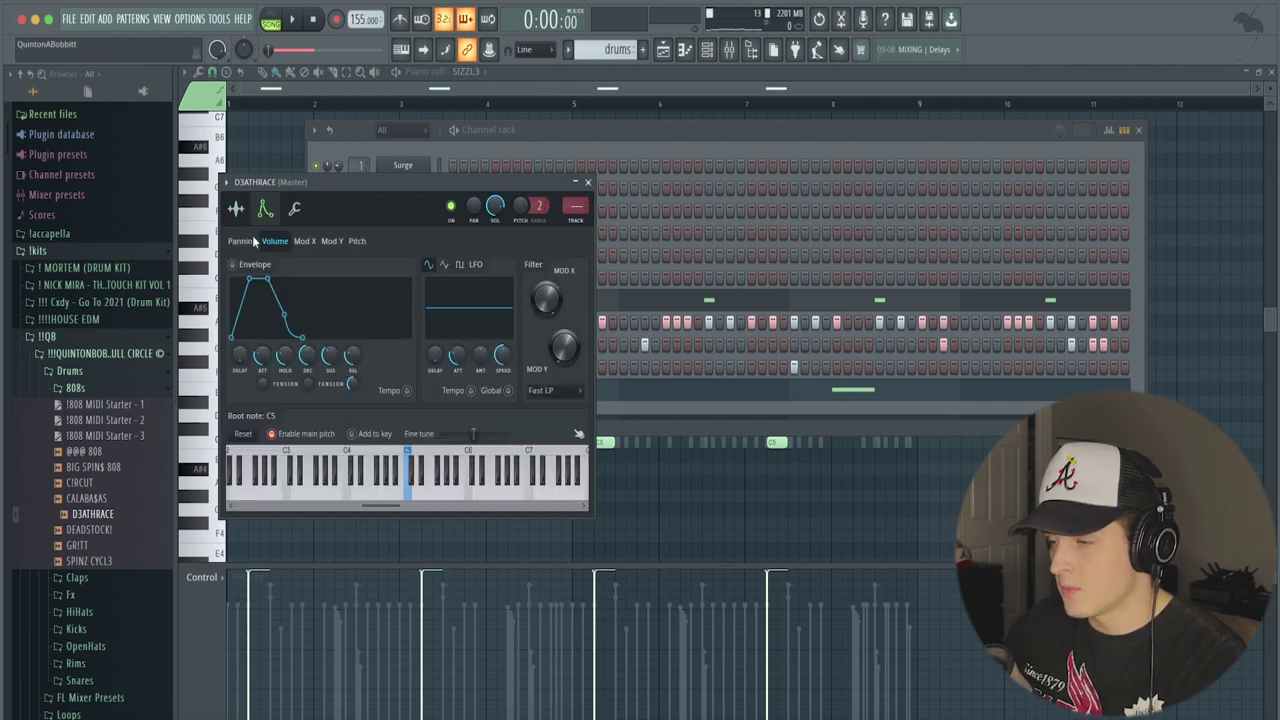
drag(285, 358, 263, 386)
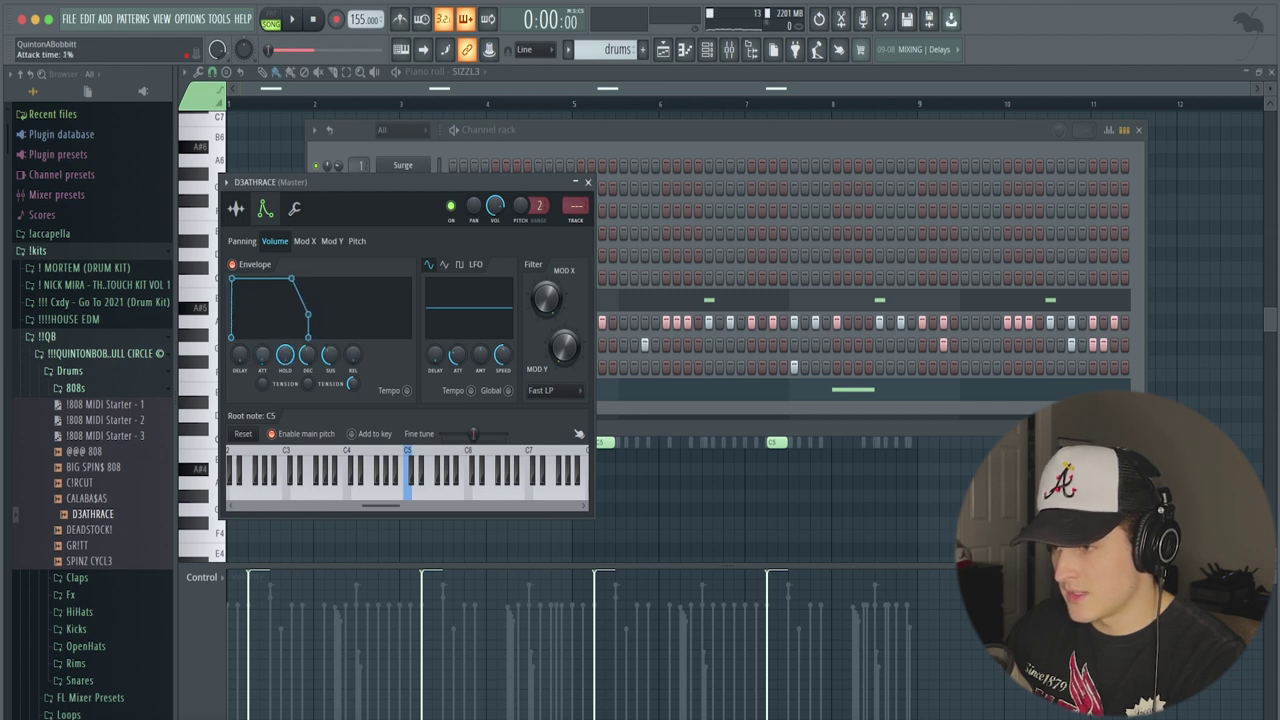
click(236, 208)
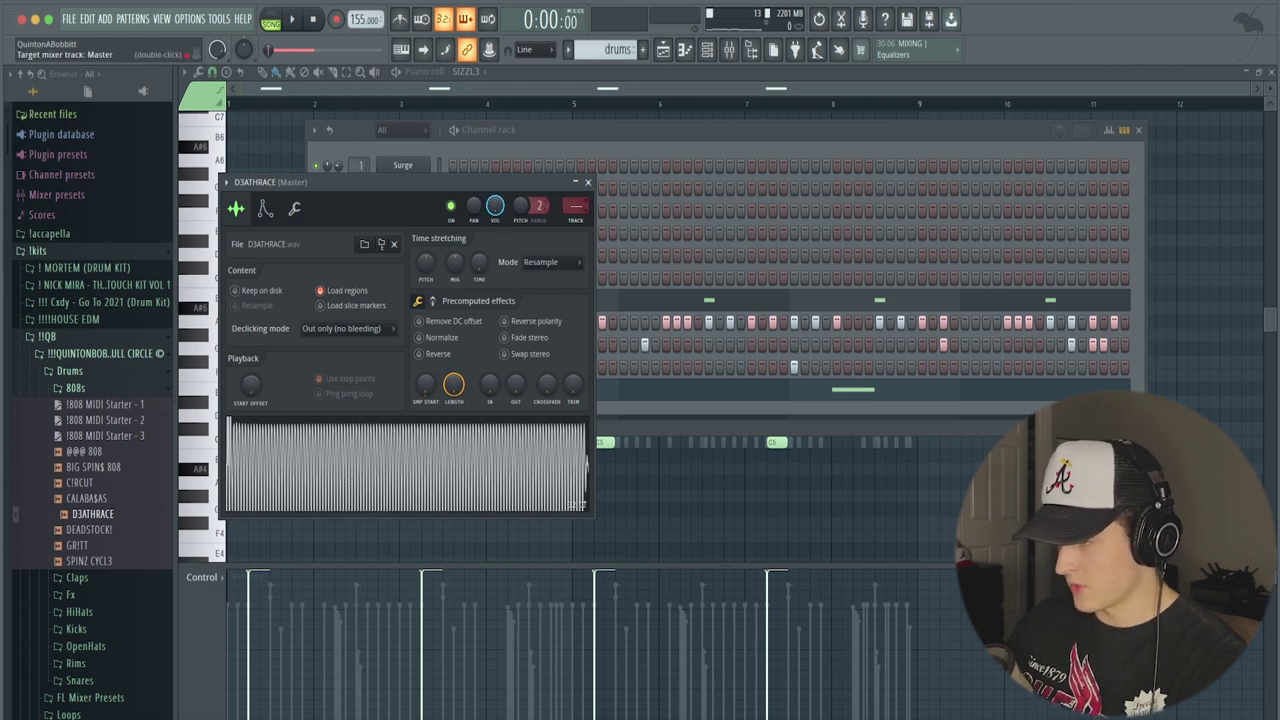
click(588, 182)
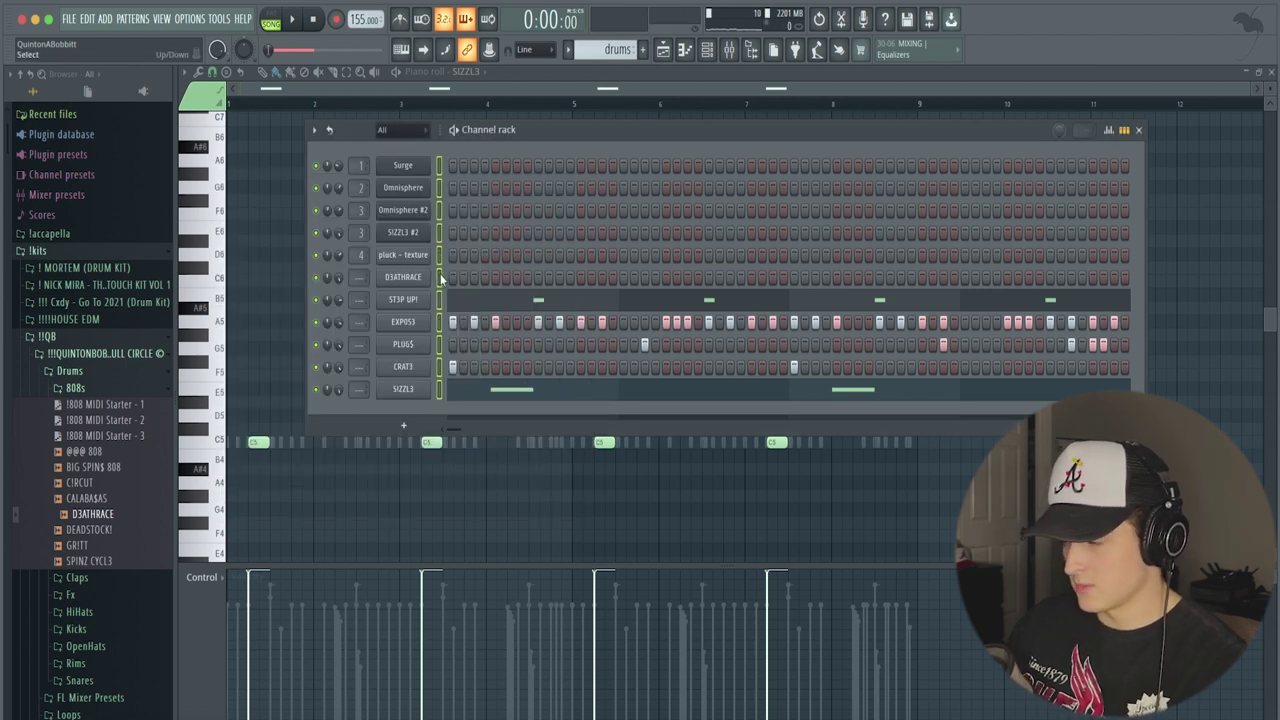
Route the D3ATHRACE, ST3P UP!, EXPOS3, PLUG$, CRAT3 and SIZZL3 channels to consecutive mixer tracks starting at Insert 10.
click(729, 50)
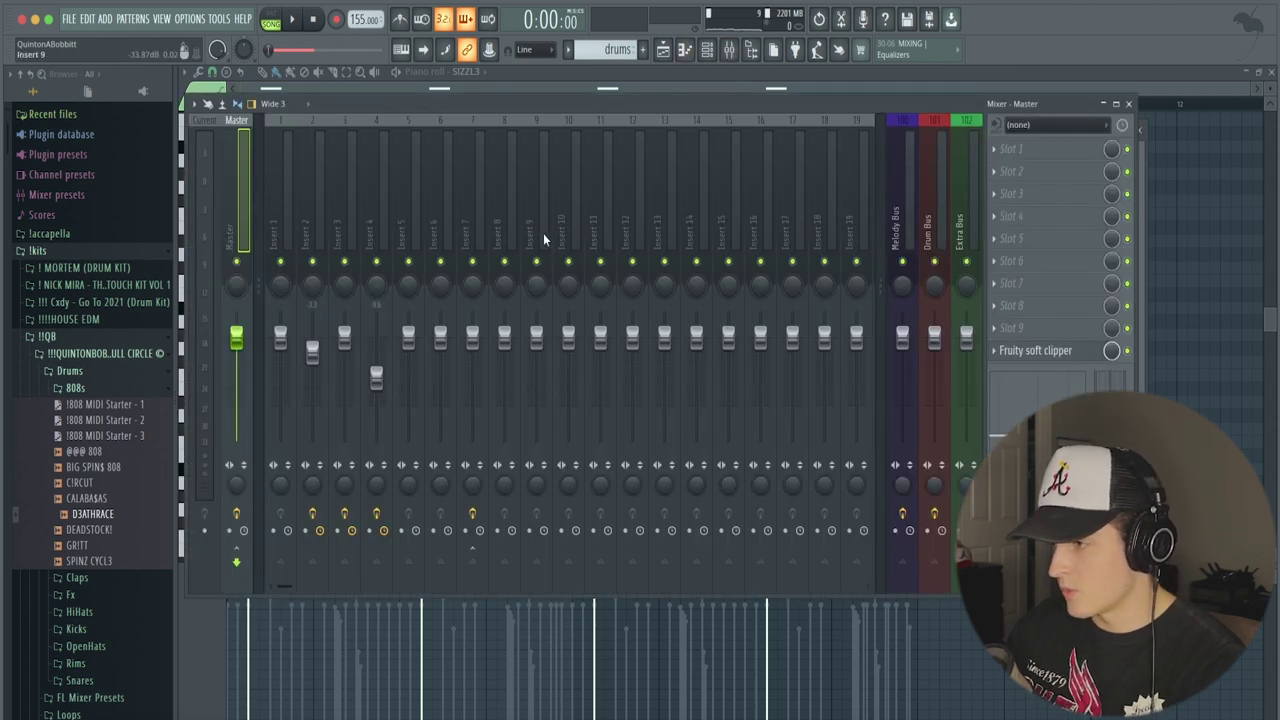
click(546, 232)
click(567, 238)
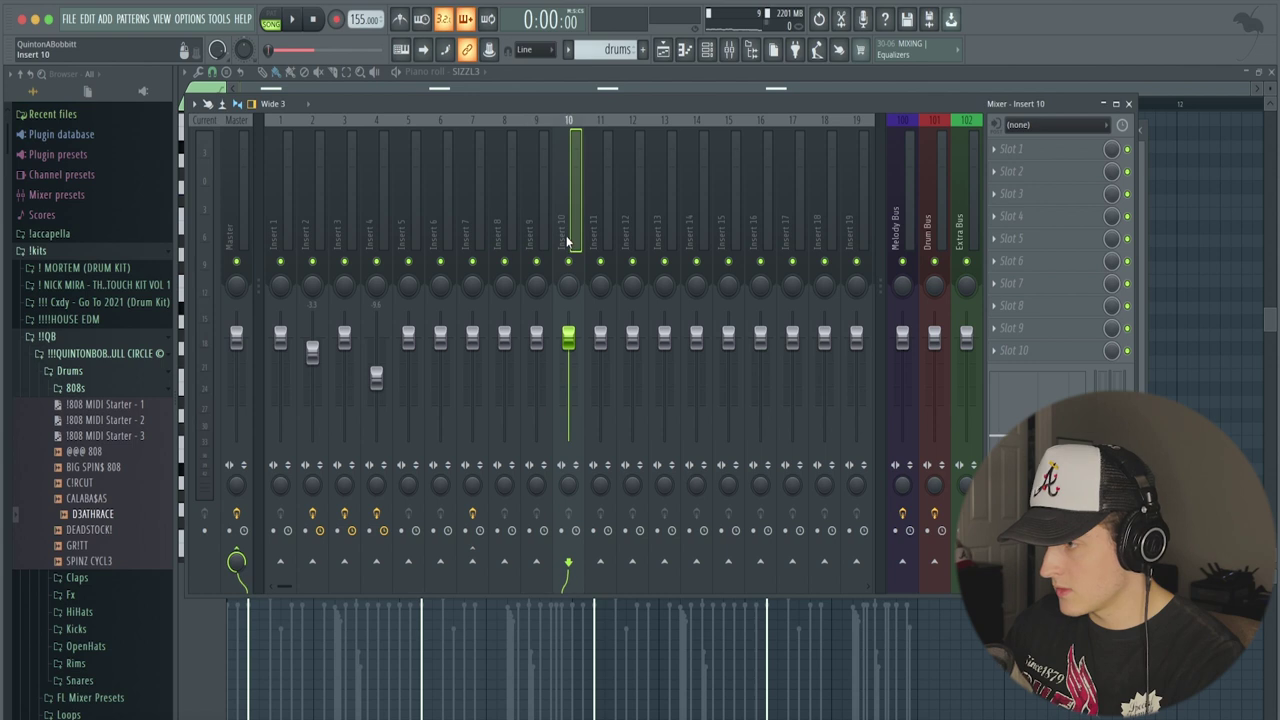
key(ctrl+l)
Open the D3ATHRACE piano roll and place an A#4 note at the start of bar 1.
key(F7)
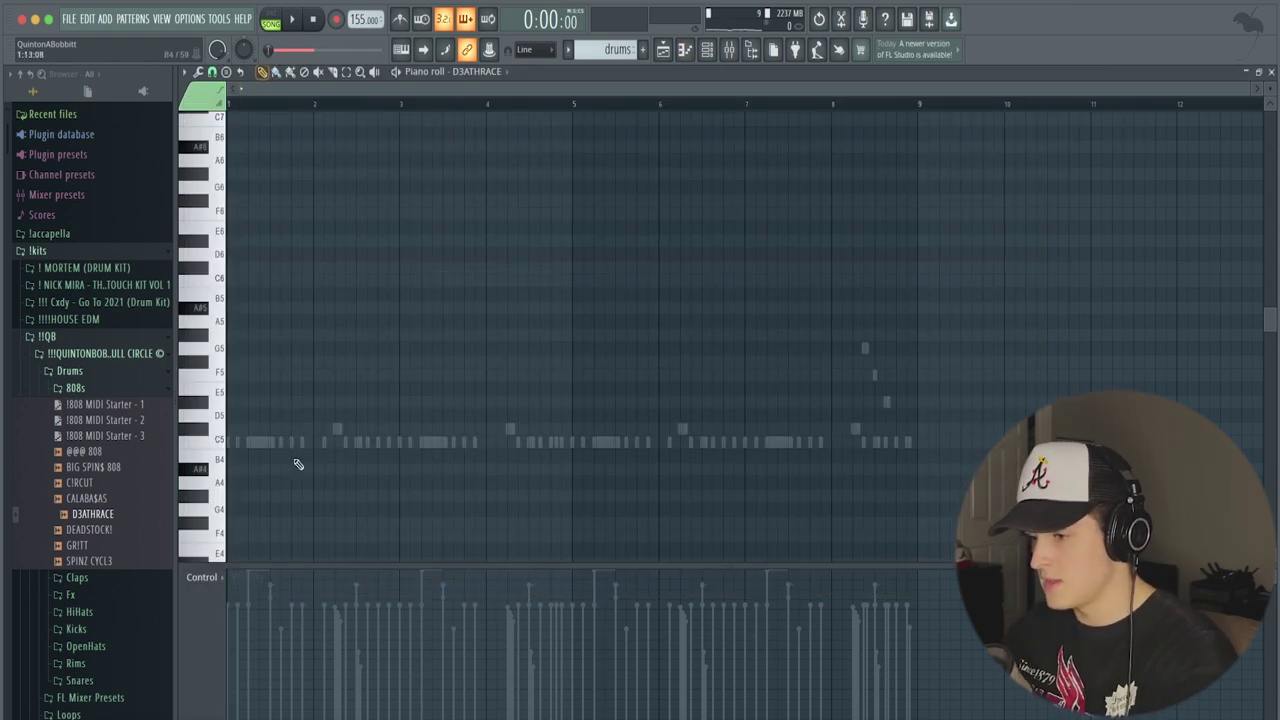
click(261, 462)
right_click(236, 456)
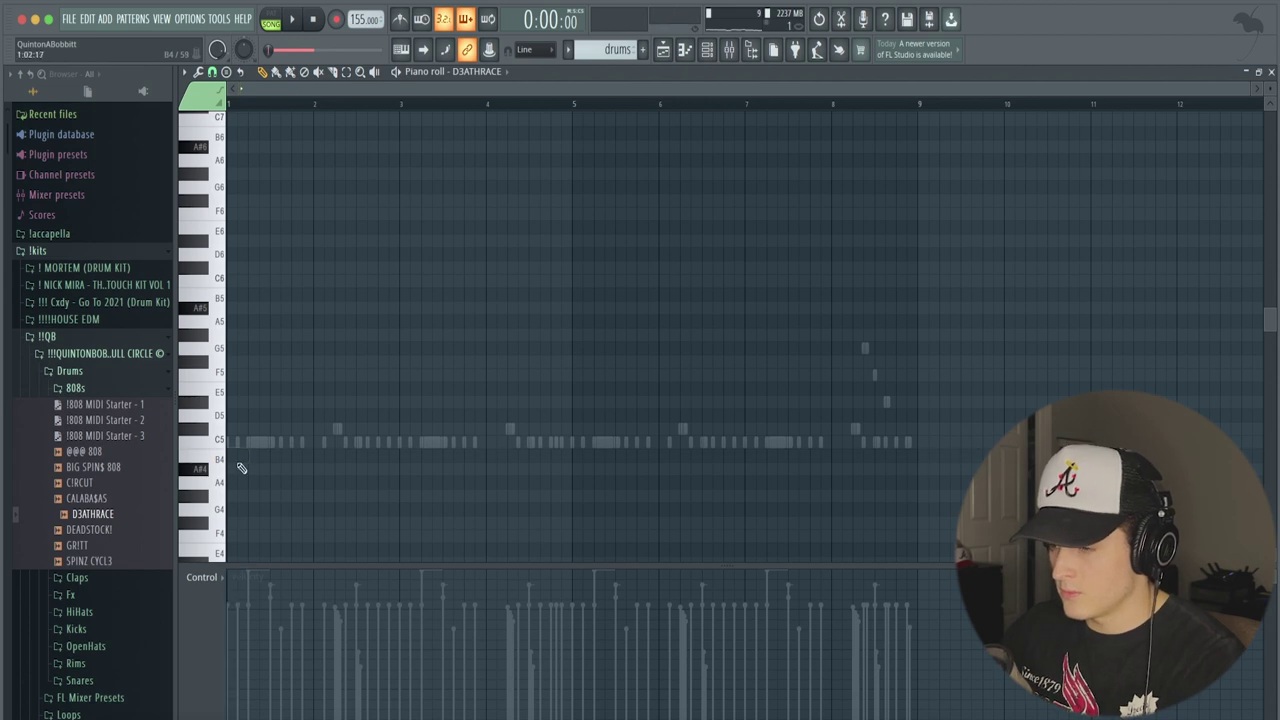
click(239, 469)
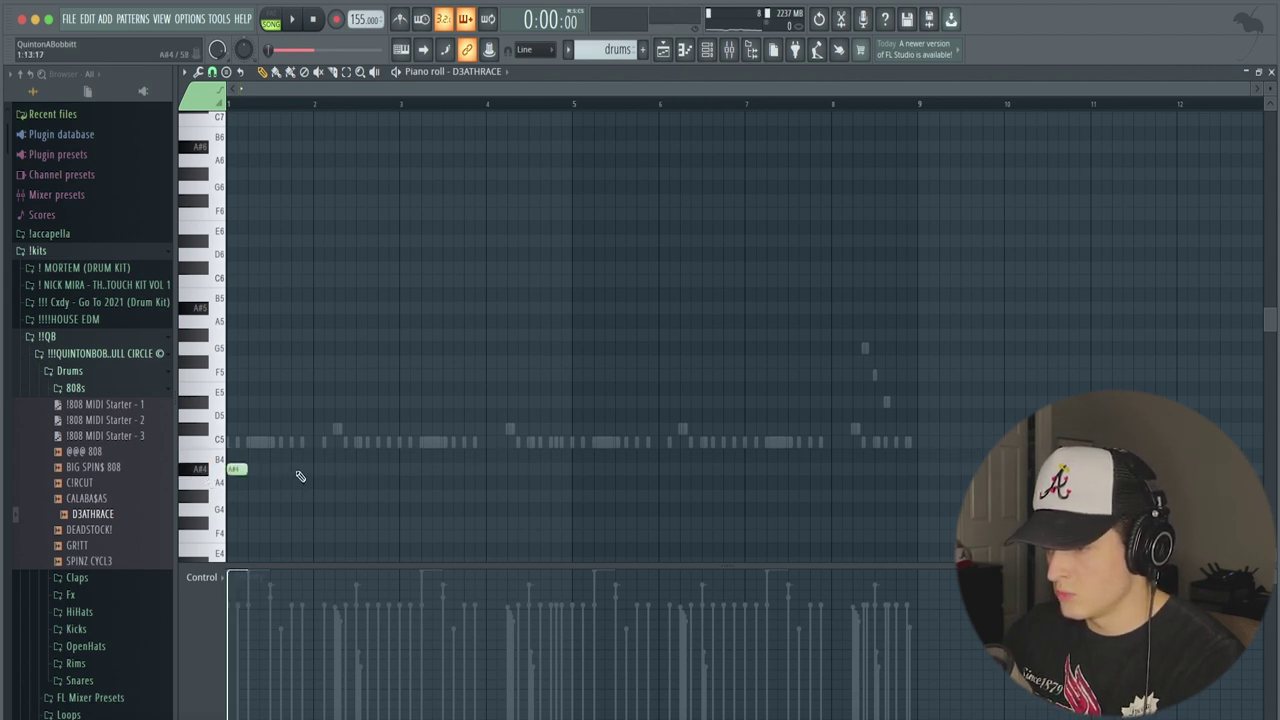
click(317, 429)
key(ctrl+z)
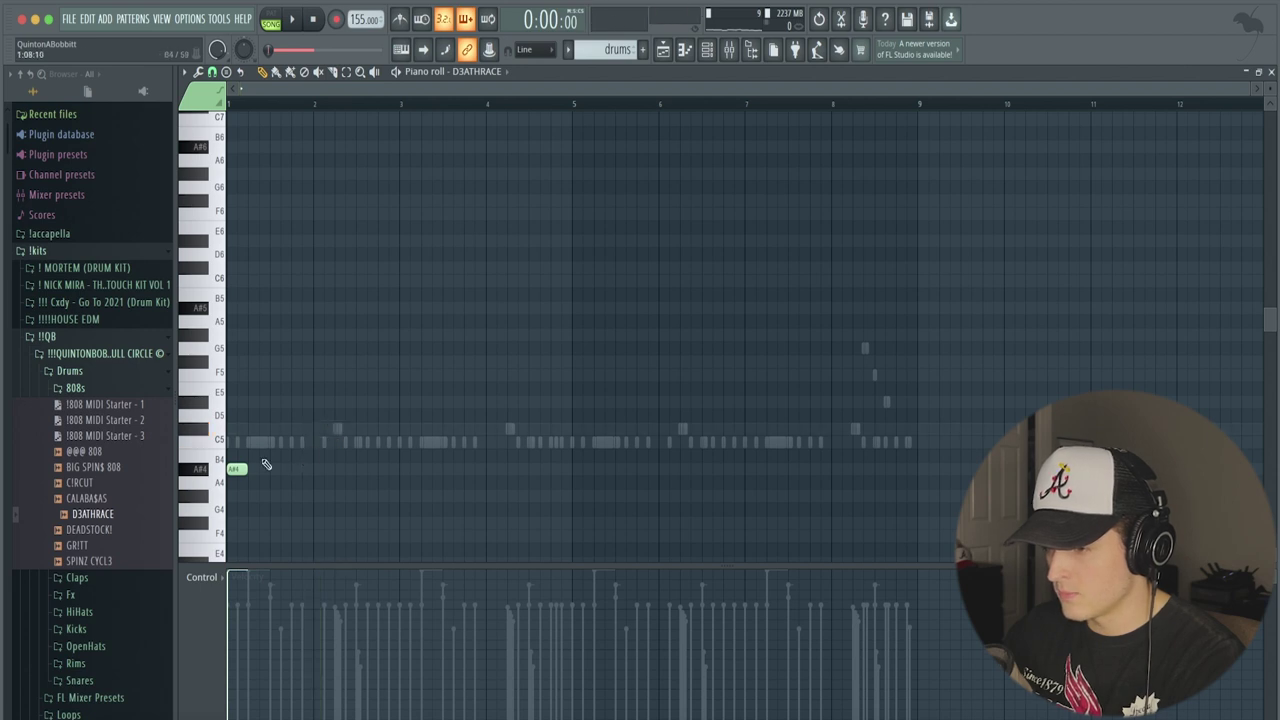
Stretch the A#4 808 note across two bars, play it back, and shorten it to about three beats.
drag(242, 469, 394, 470)
key(space)
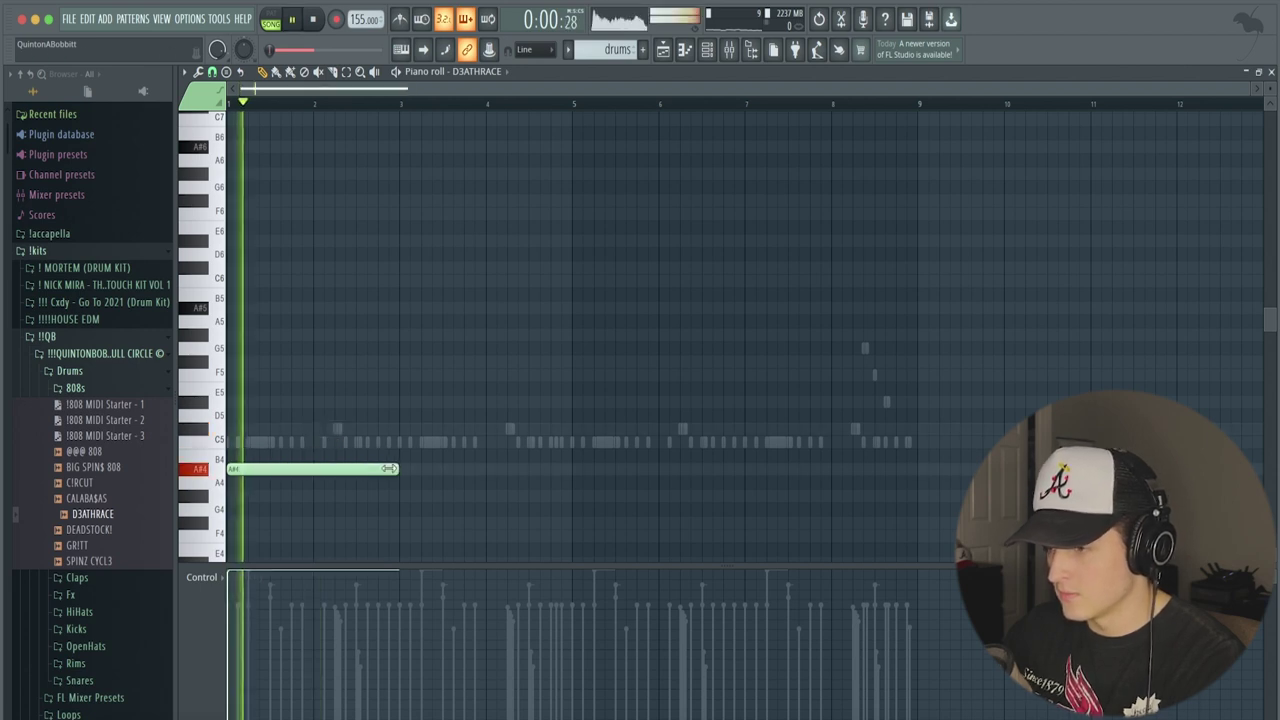
key(space)
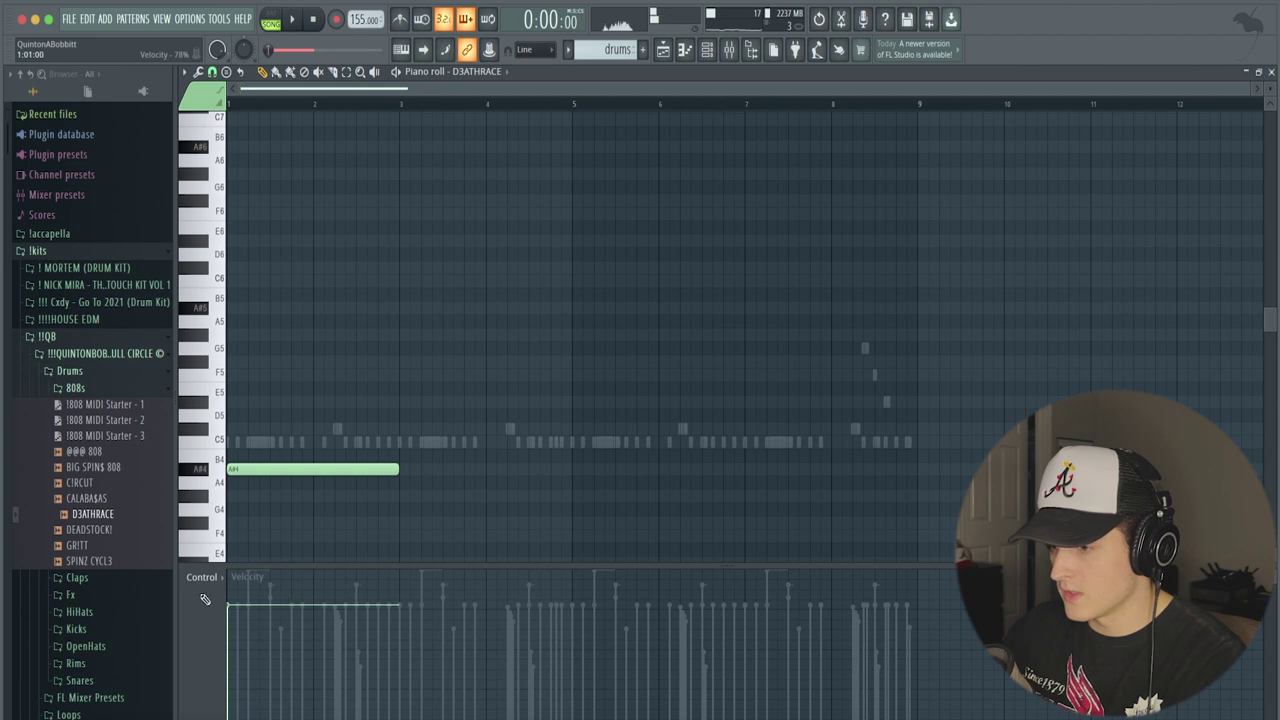
key(space)
drag(398, 468, 291, 470)
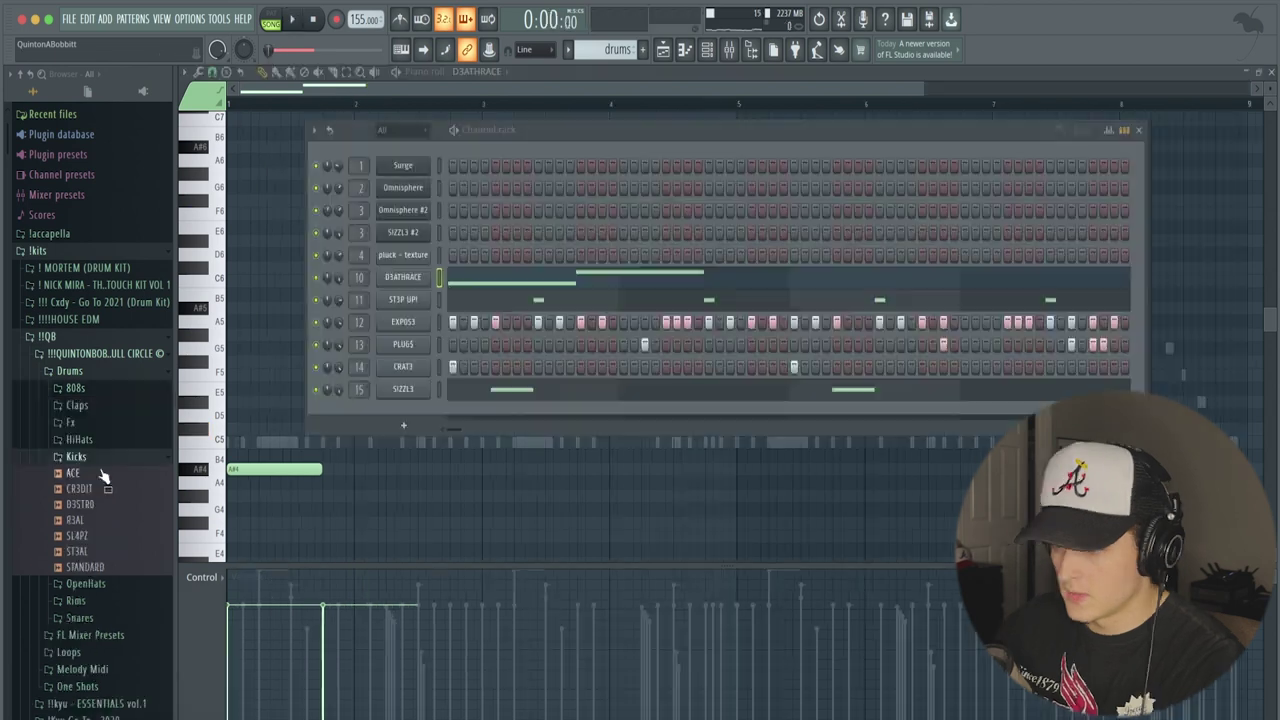
Audition the SL4PZ kick, add the CR3DIT kick as a channel above D3ATHRACE, and open its piano roll.
click(115, 536)
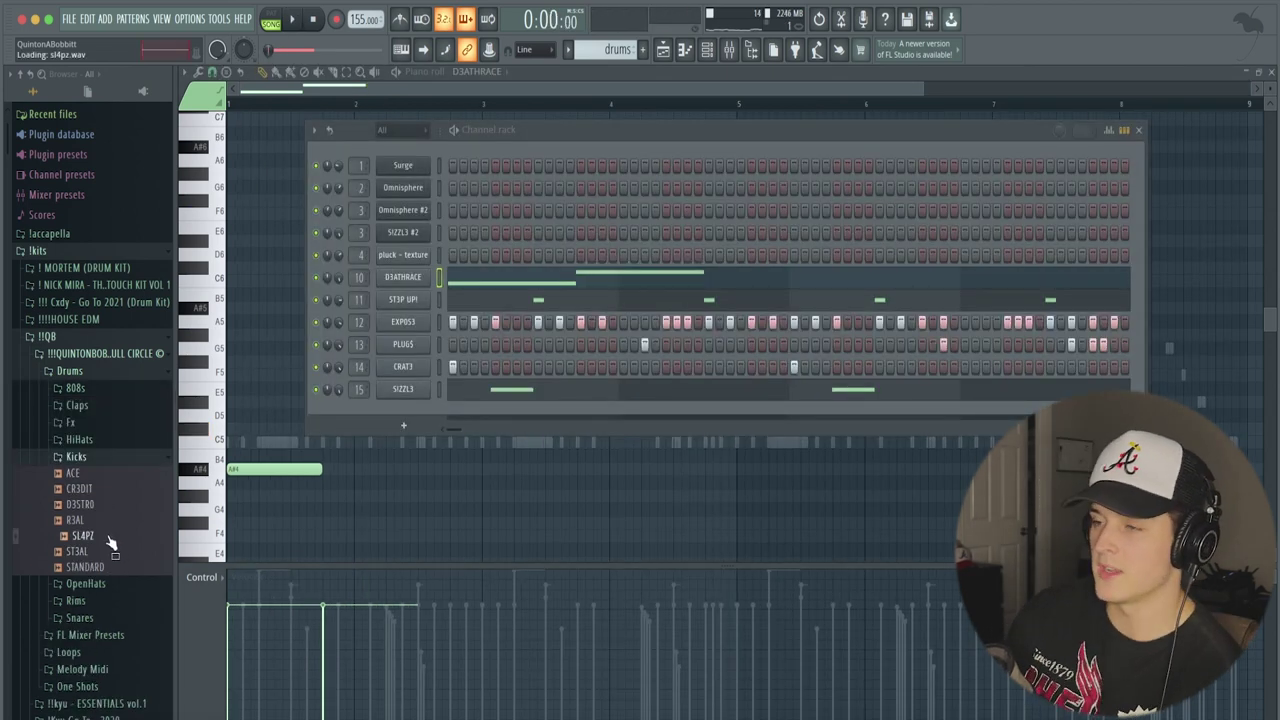
drag(80, 488, 340, 283)
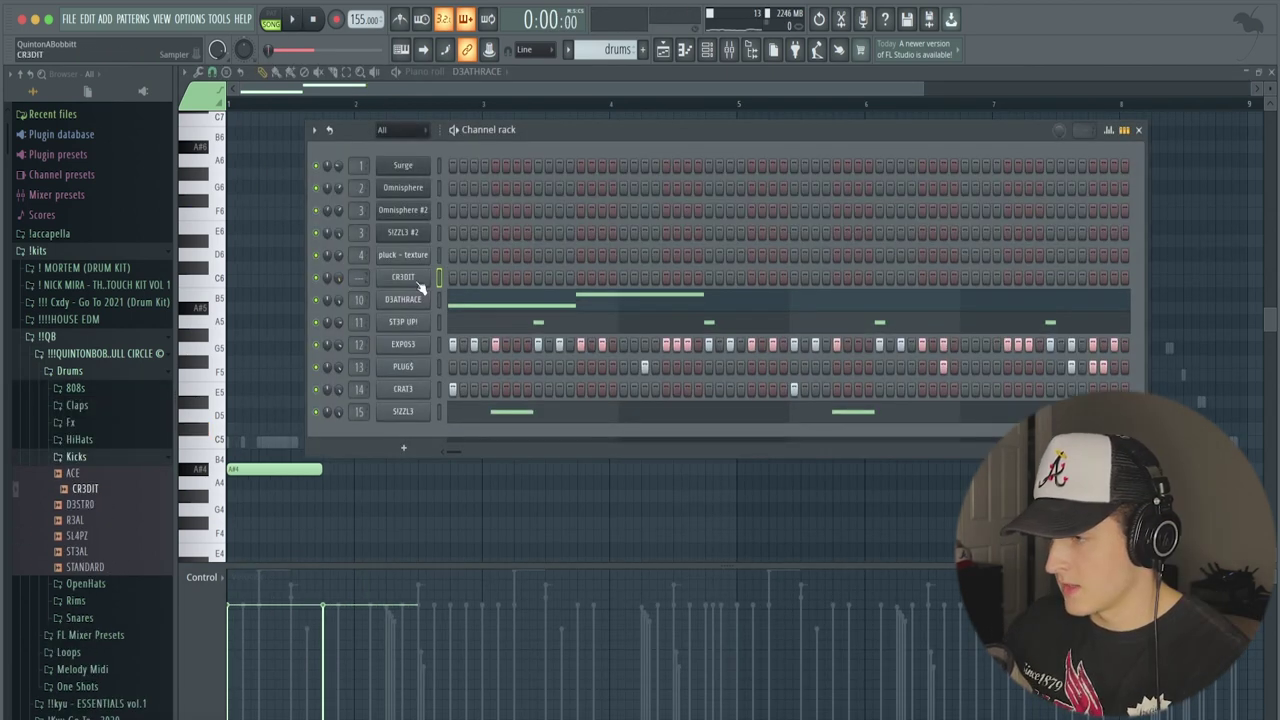
key(F7)
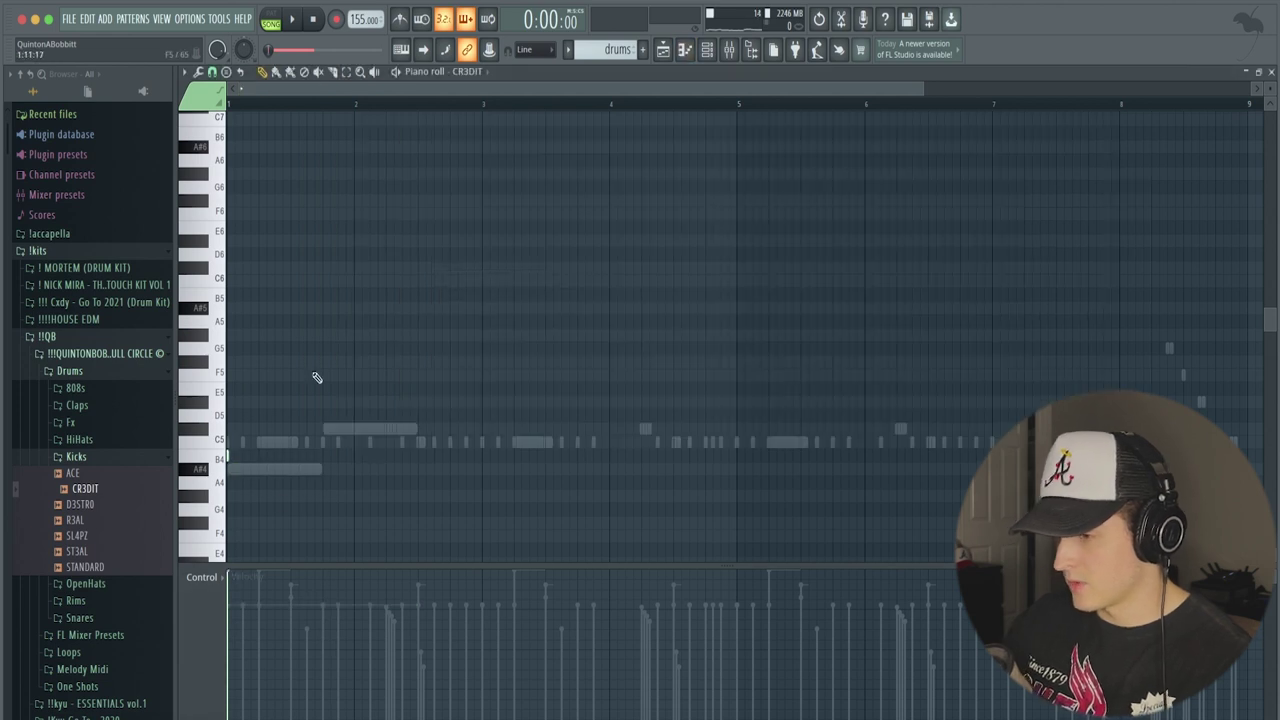
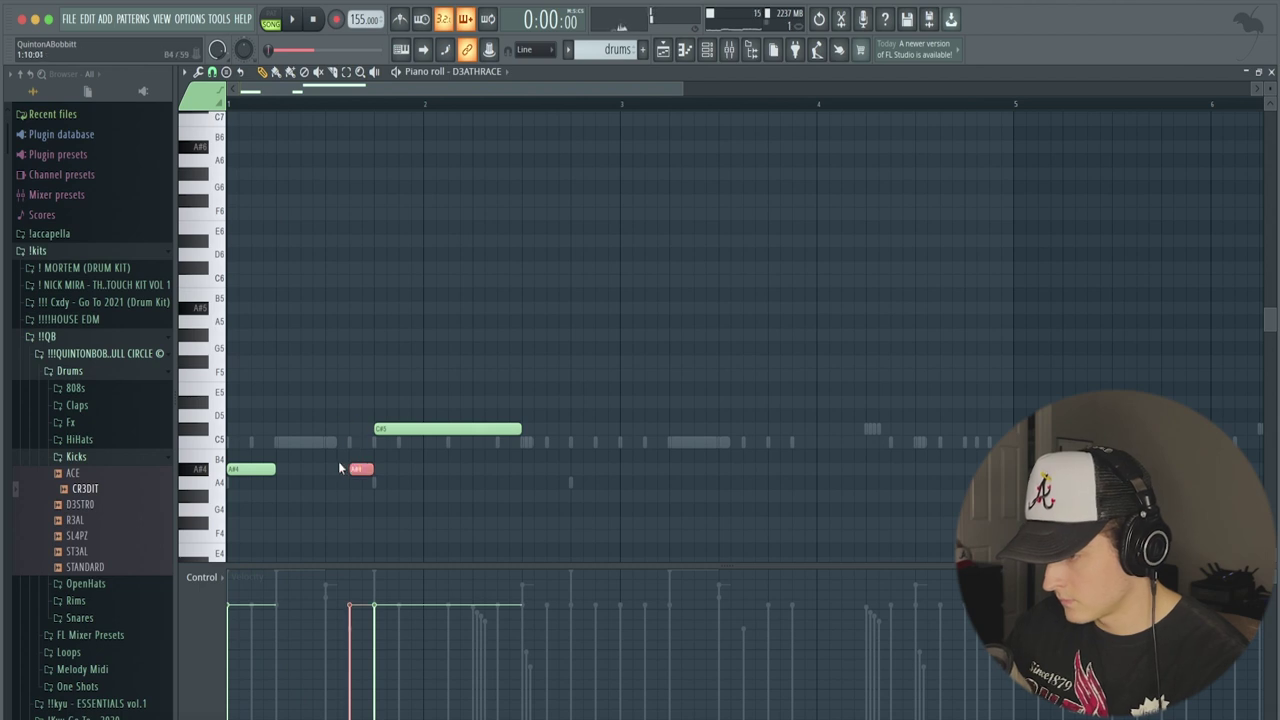
Raise the short D3ATHRACE note before the C#5 one octave to A#5 and play back the 808 line.
key(ctrl+Up)
key(space)
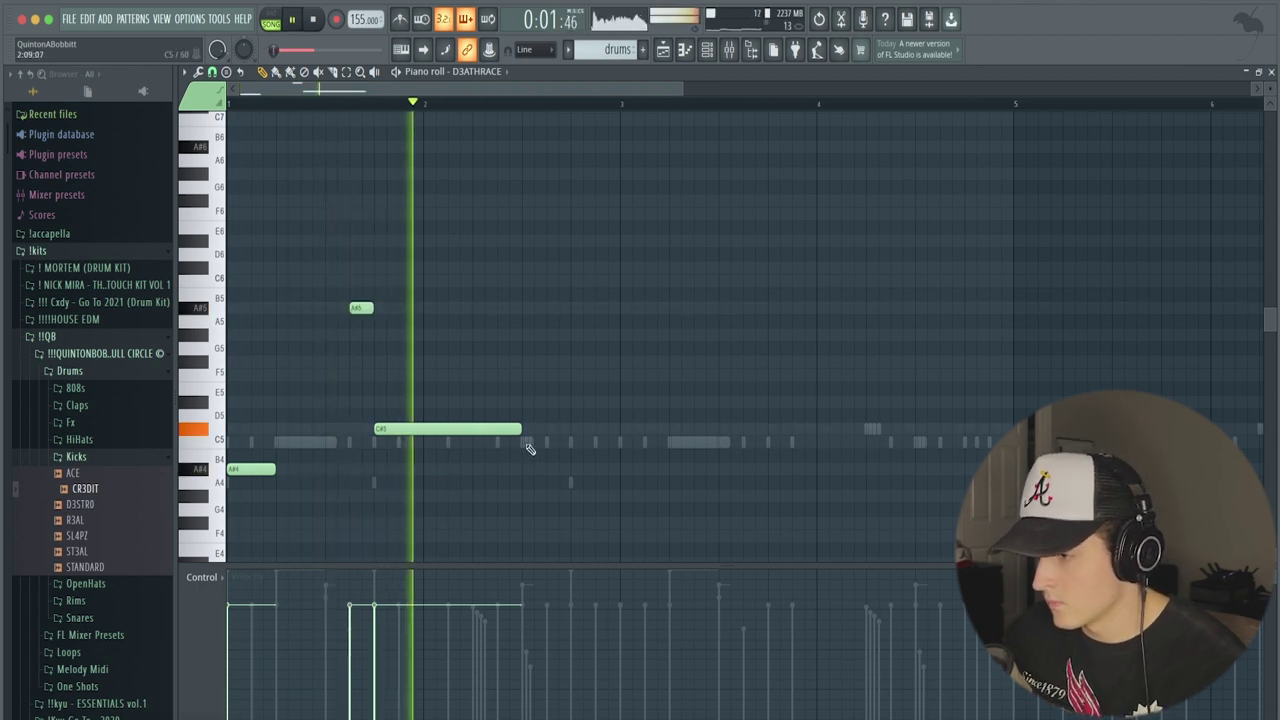
Shorten the C#5 808 note so it ends at bar 2 and add the bar 2 notes, including a C#6.
drag(521, 430, 426, 447)
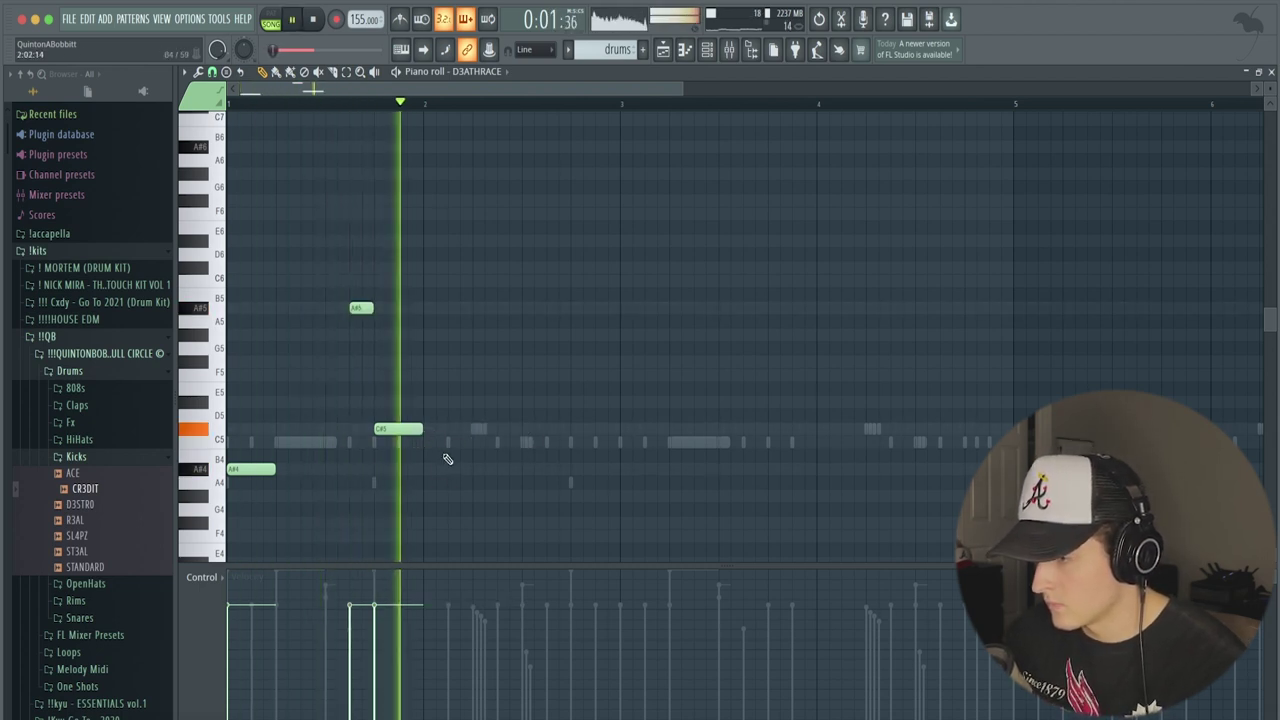
key(space)
ctrl+click(512, 306)
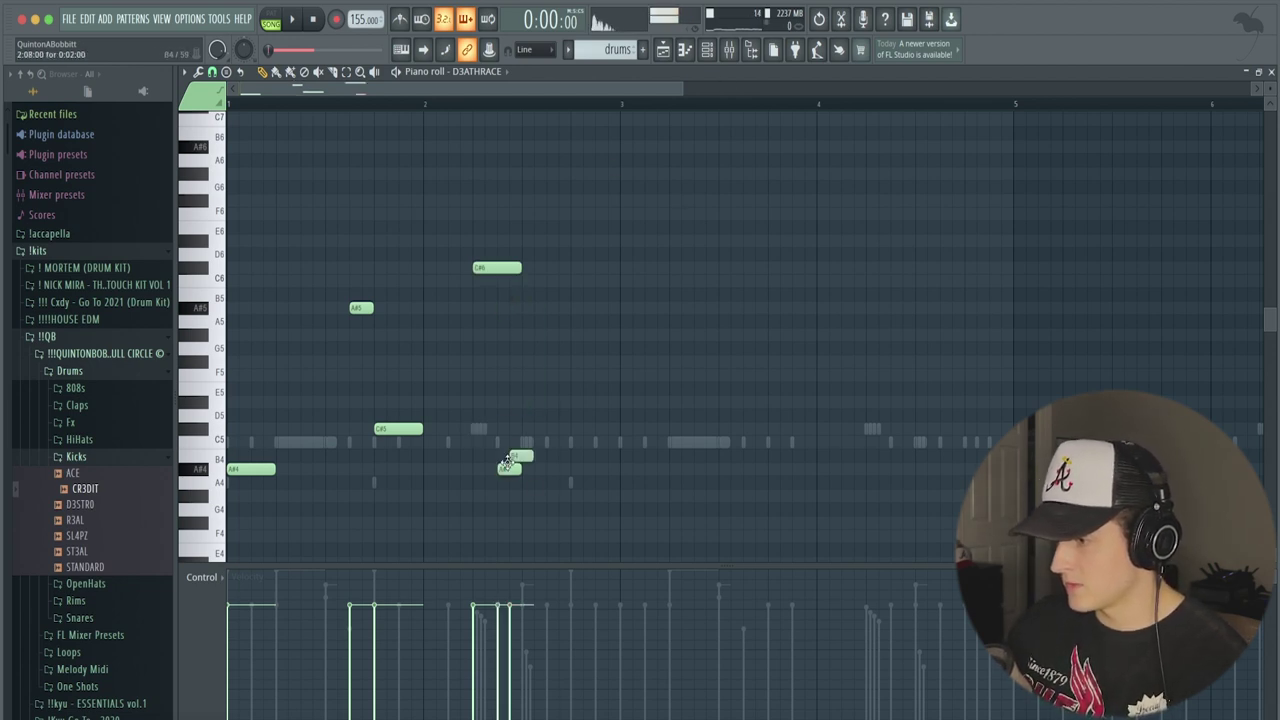
Set the short A#4 note beneath the C#6 as a slide note and raise it to C#5.
double_click(506, 470)
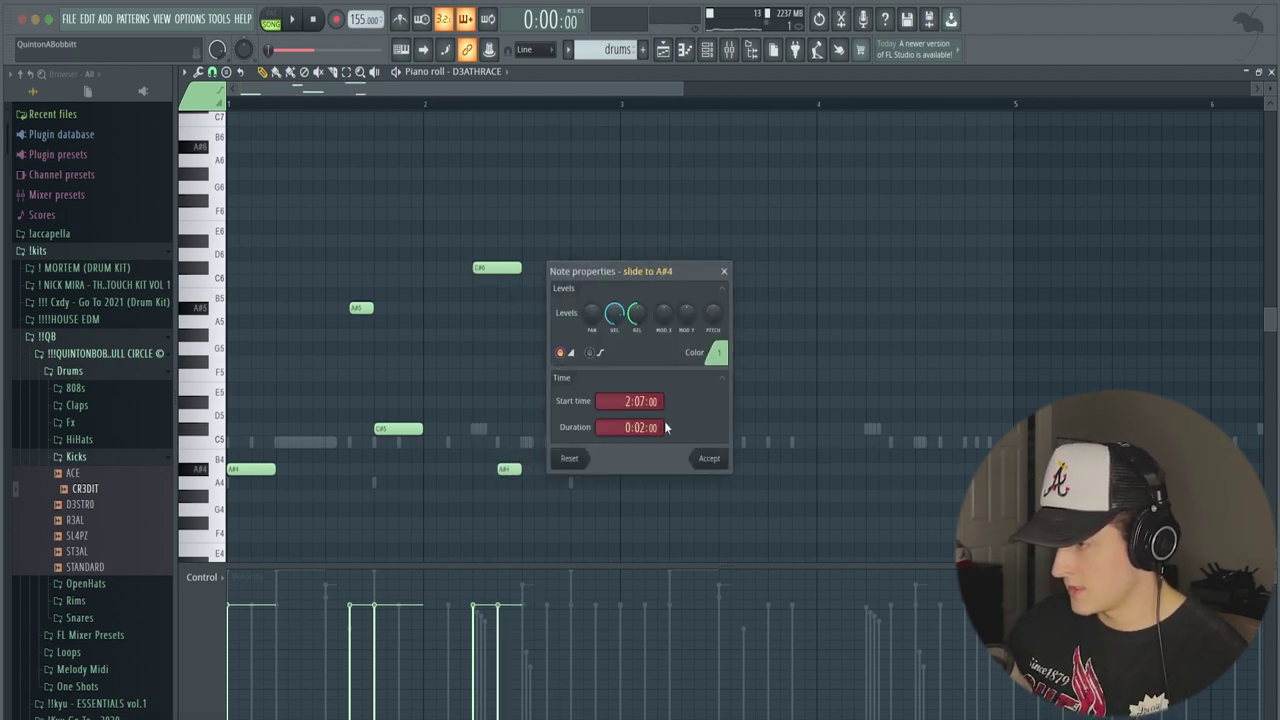
click(708, 458)
drag(506, 468, 506, 442)
Play the 808 line, delete the last C#5 note in bar 2, and lengthen the C#6 note to about two beats.
key(space)
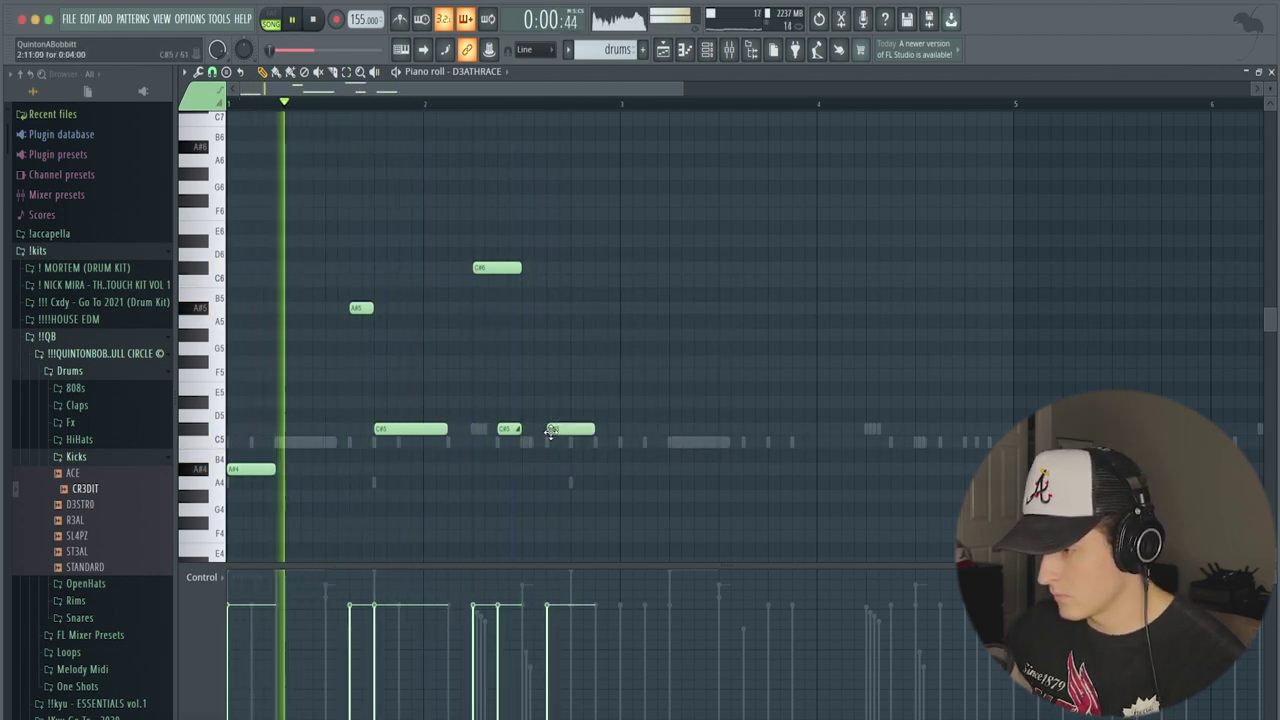
right_click(548, 430)
drag(520, 267, 569, 267)
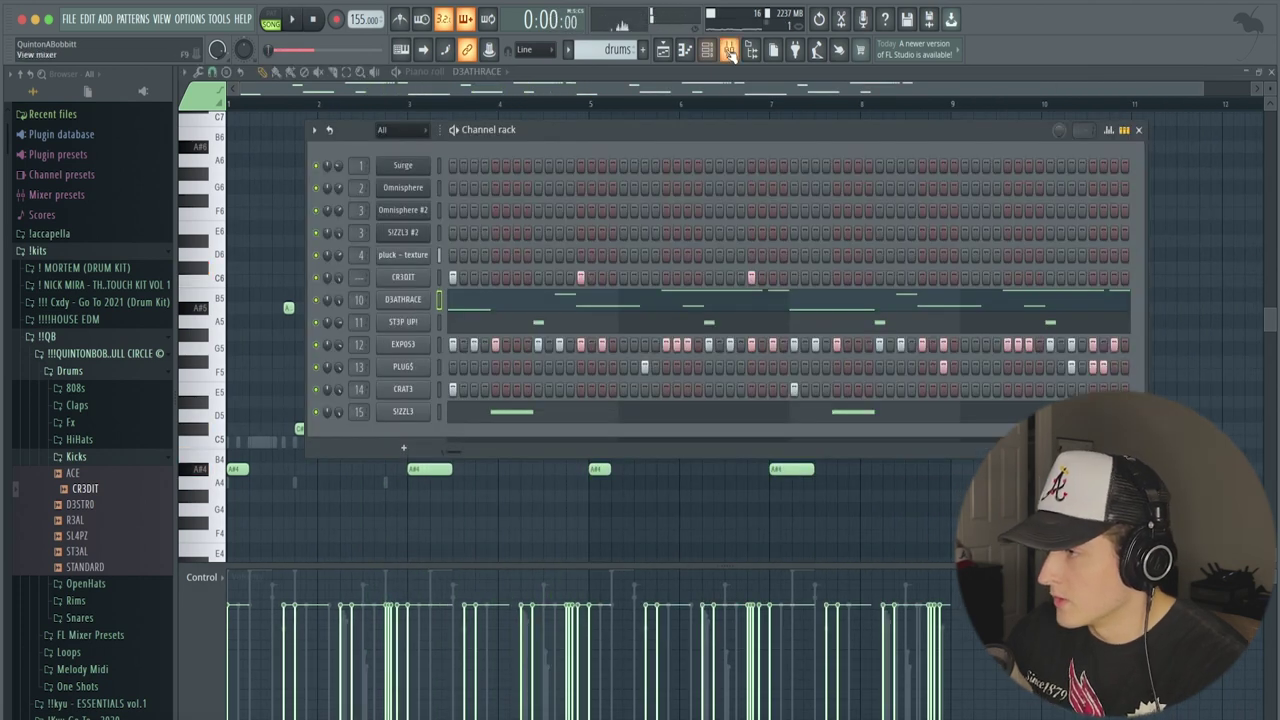
Load Fruity Fast Dist in the first effect slot of the D3ATHRACE mixer track and play the beat.
click(730, 52)
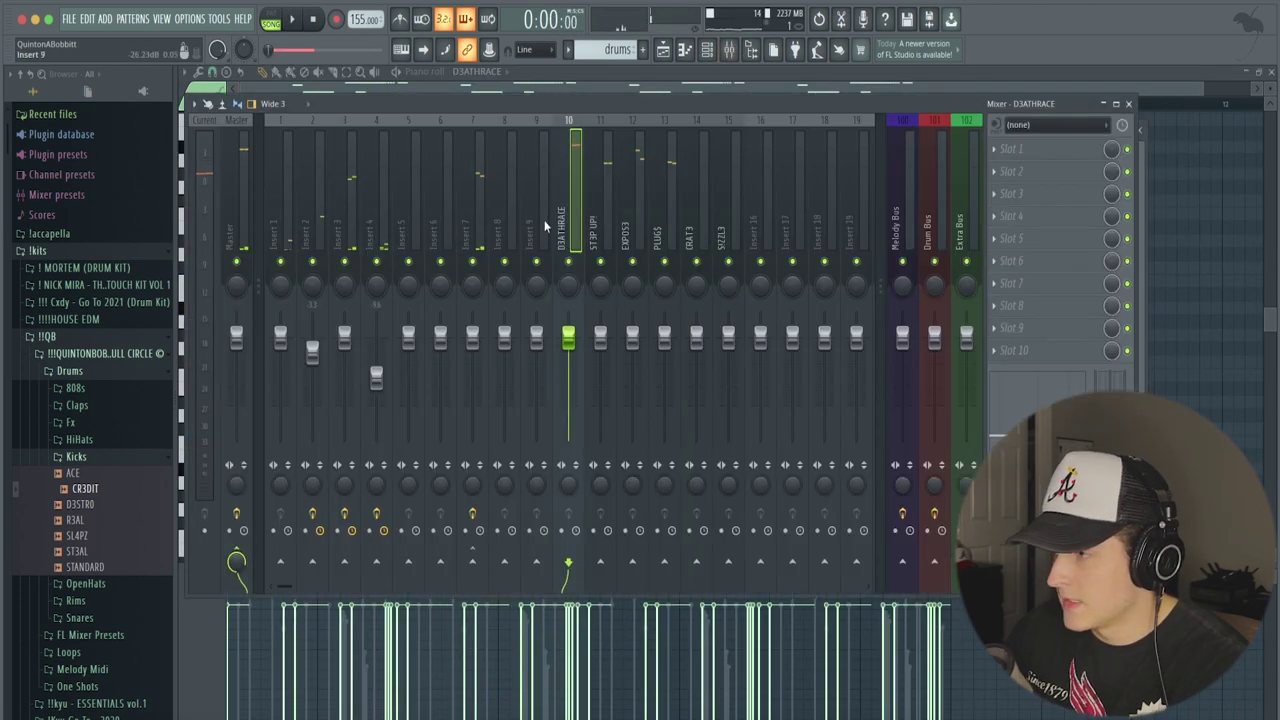
click(1027, 151)
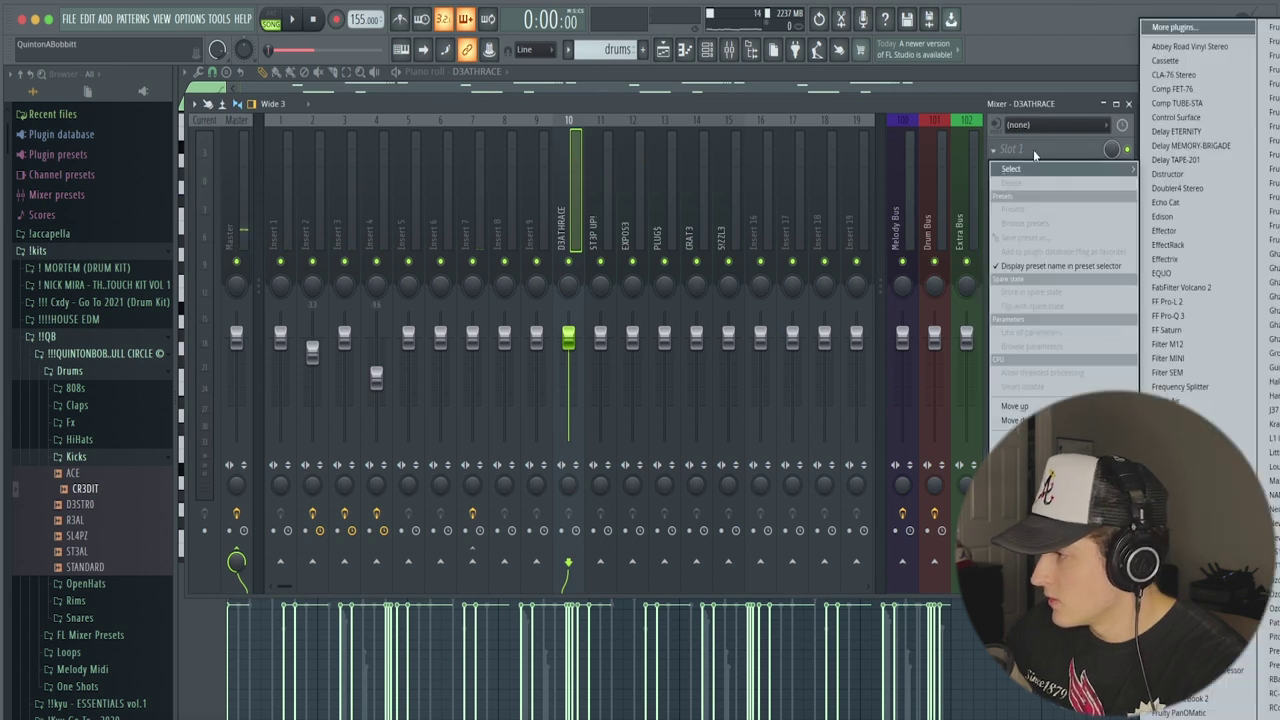
click(1180, 543)
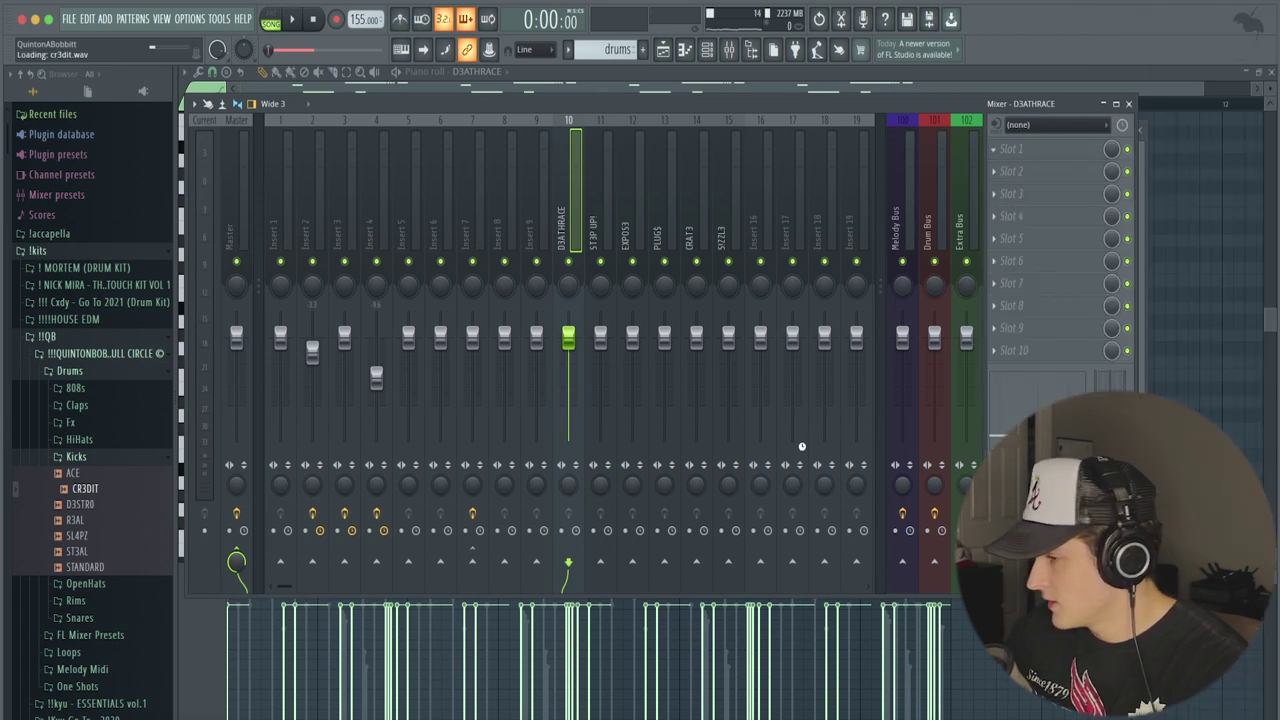
key(space)
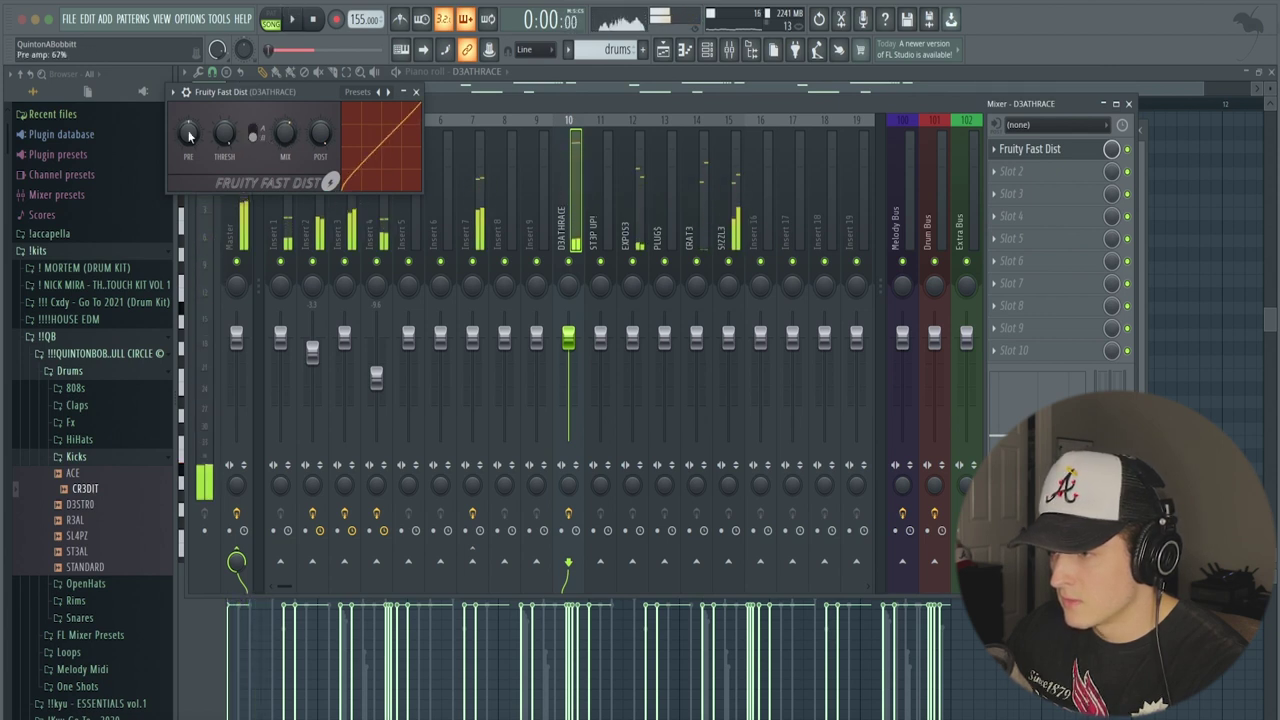
Raise the pre-amp of Fruity Fast Dist while listening to the 808, and close the plugin.
click(254, 135)
drag(188, 133, 188, 108)
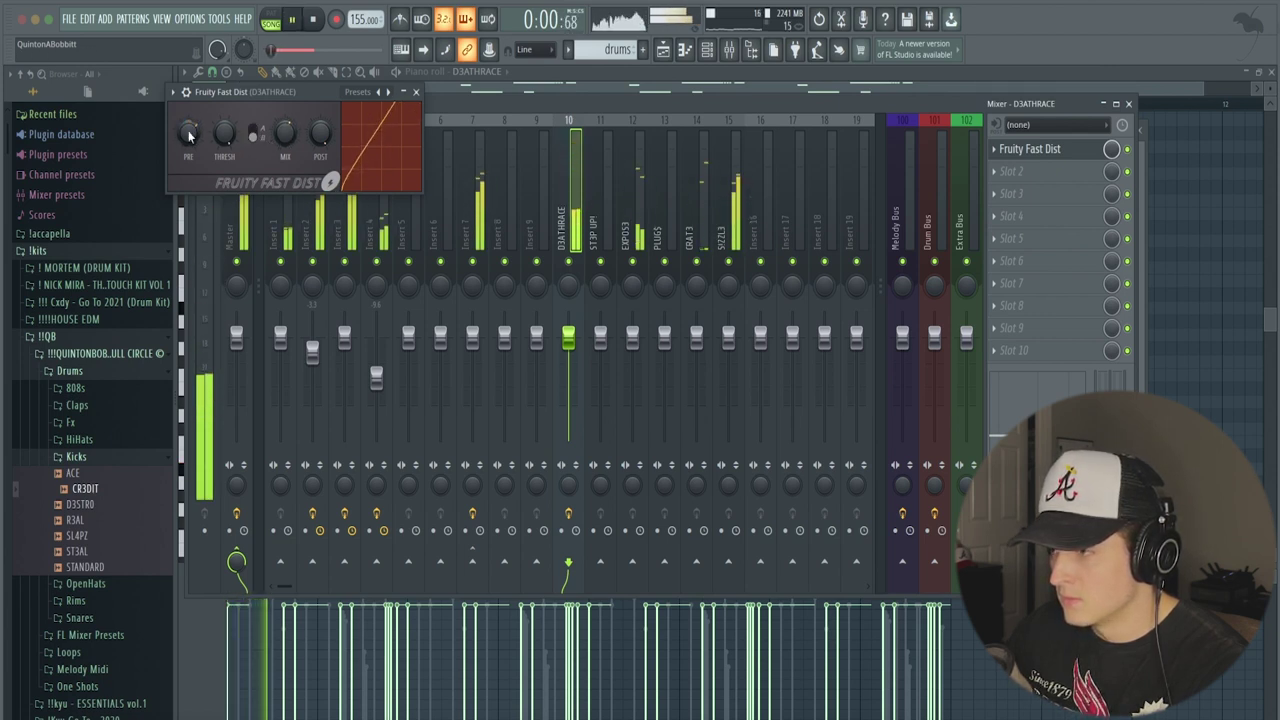
click(416, 91)
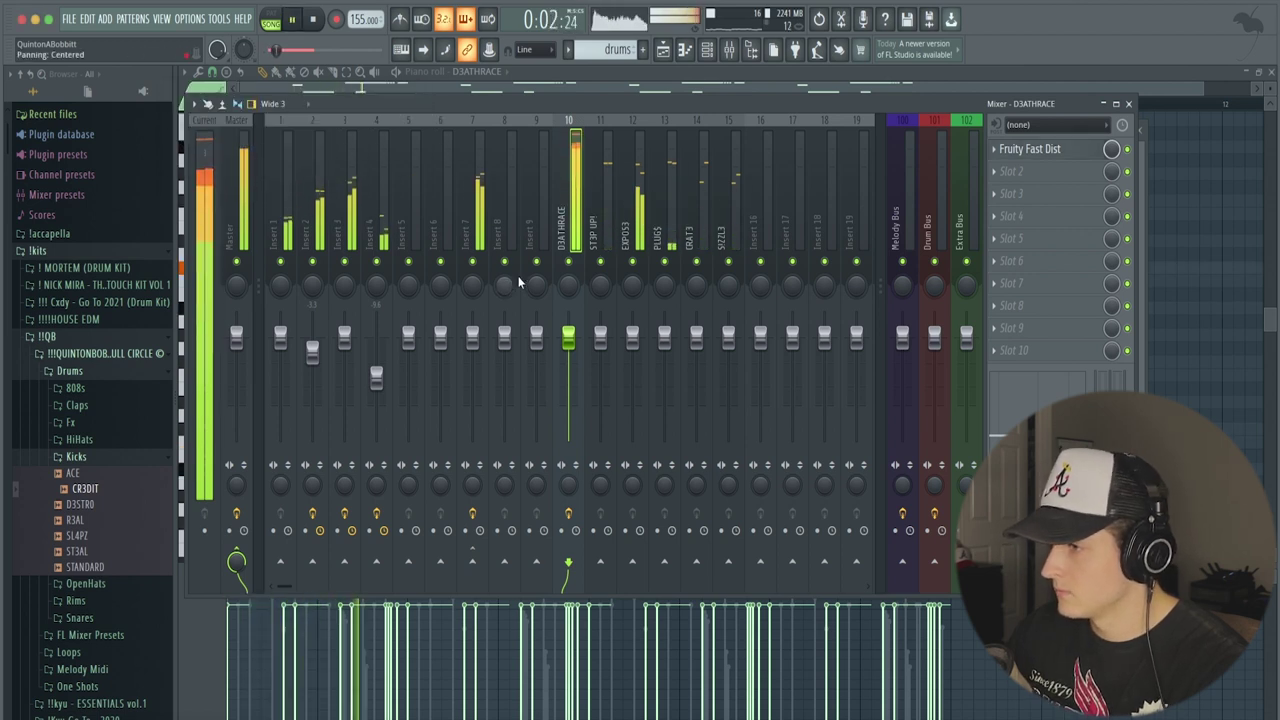
key(space)
Open the CR3DIT piano roll and add A4 kicks on beats 1 and 4 of bar 3.
key(F6)
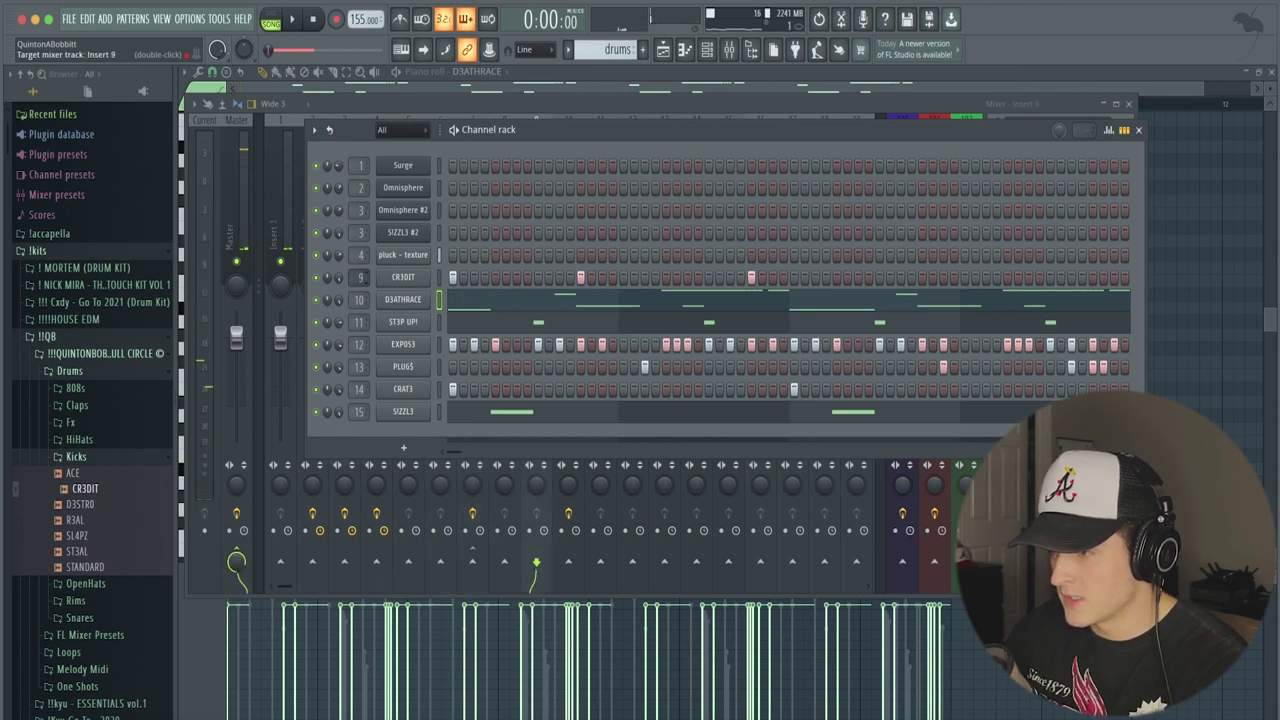
right_click(403, 277)
click(460, 278)
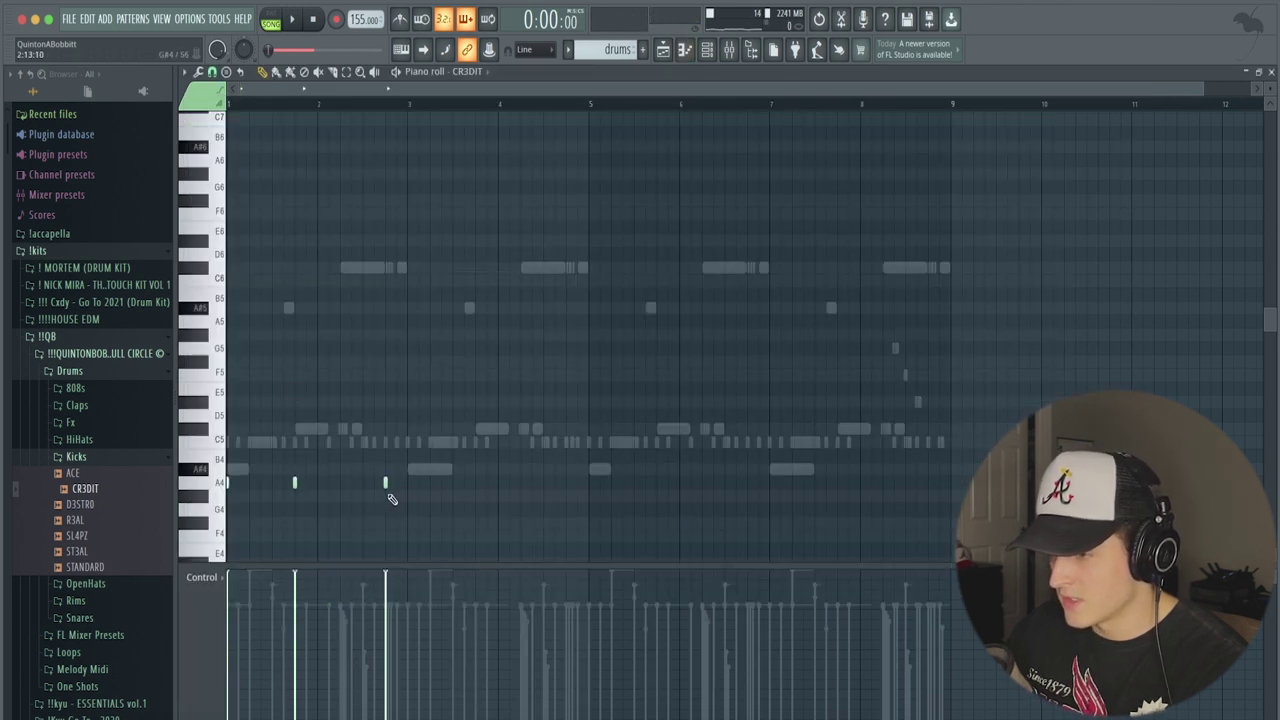
key(space)
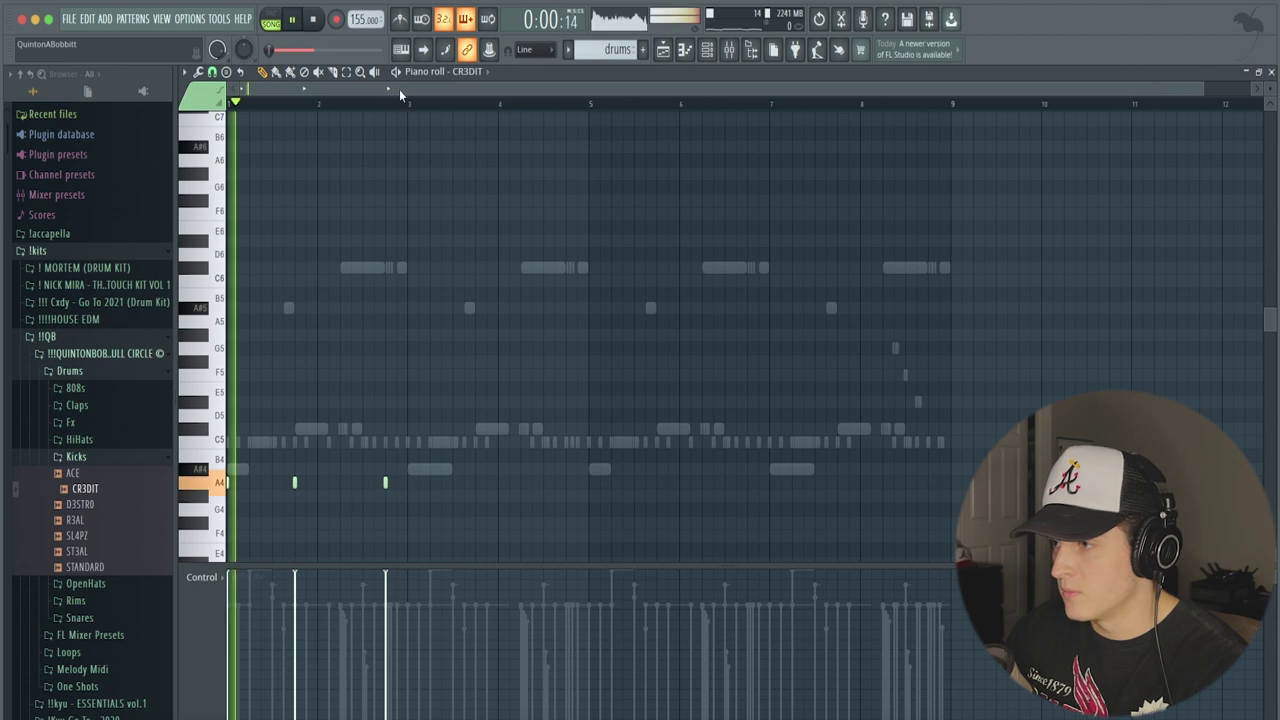
scroll(402, 92, up, 2)
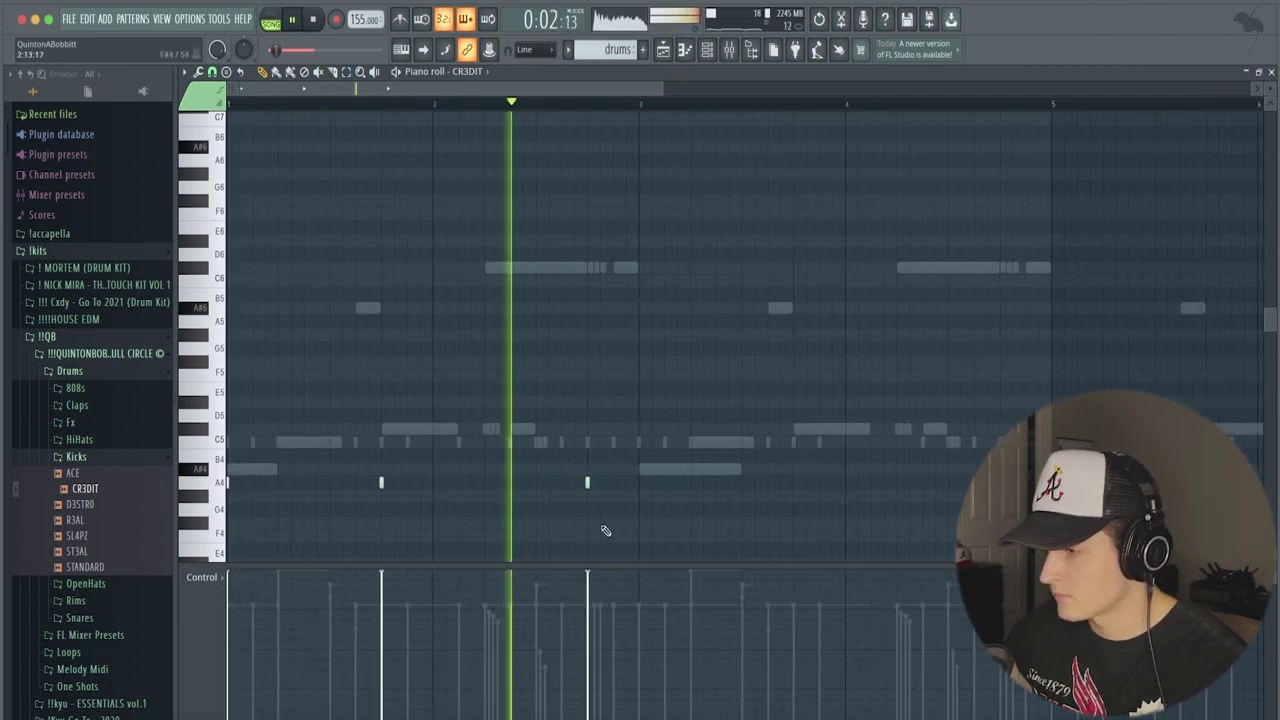
click(638, 483)
click(793, 483)
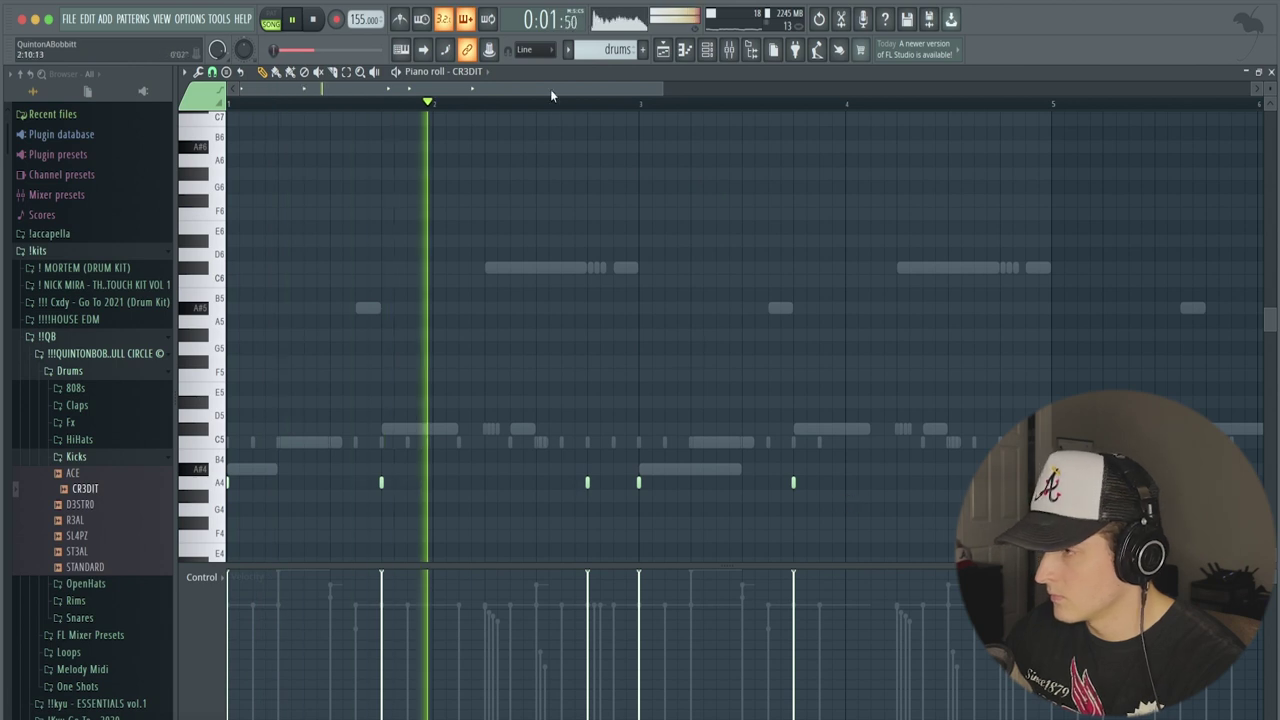
Add three A4 kicks in bar 4 and repeat the four-bar CR3DIT pattern over bars 5 to 8.
scroll(548, 95, down, 2)
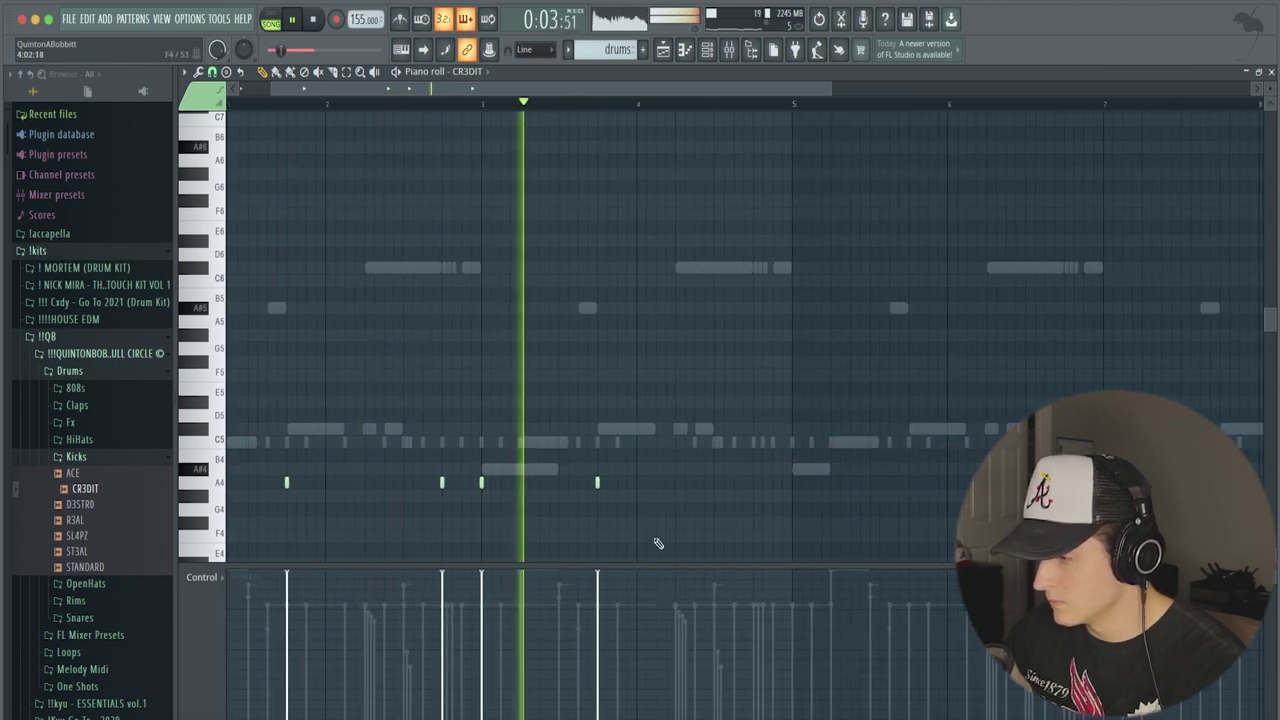
click(678, 484)
click(734, 484)
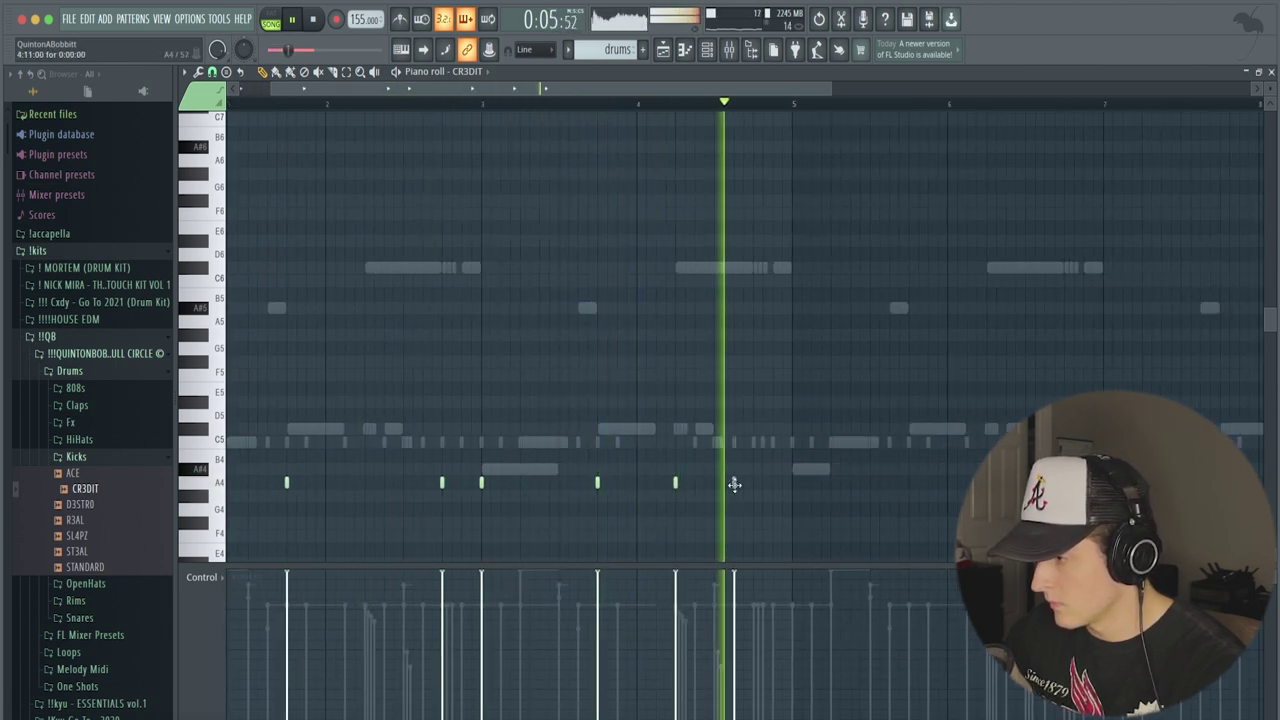
click(773, 484)
key(space)
key(ctrl+a)
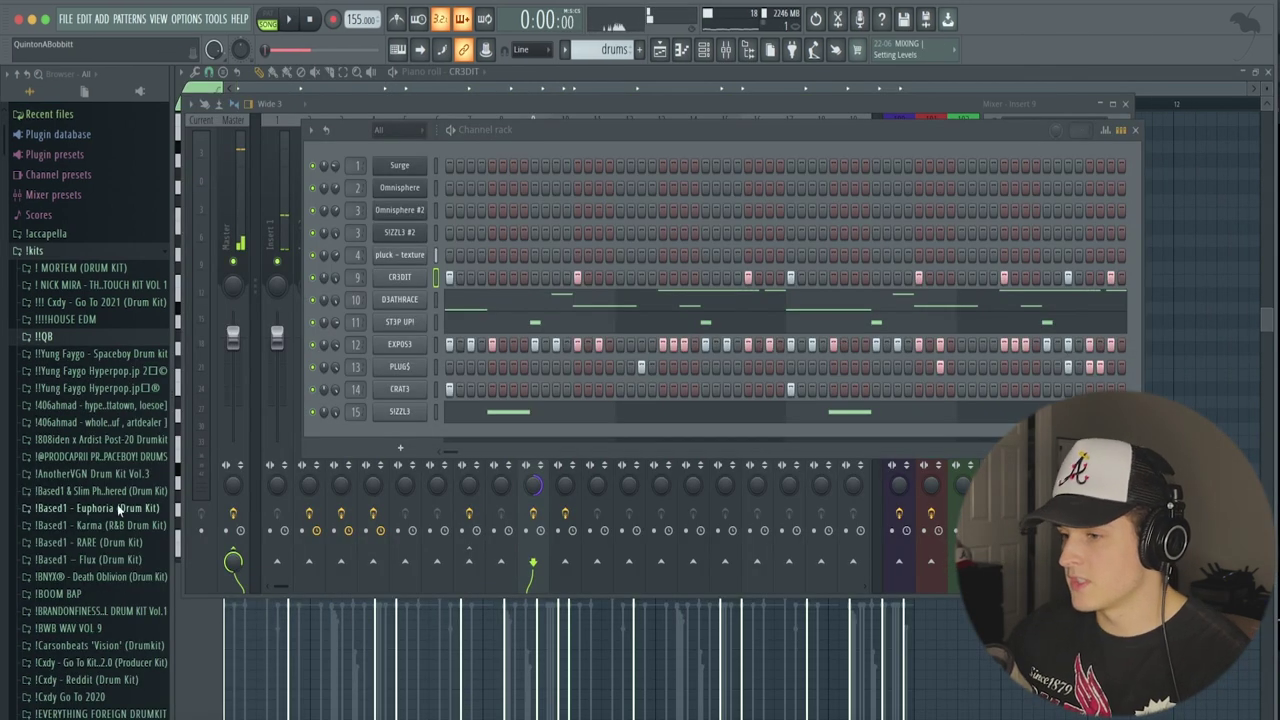
Find the SFX samples in the Cxdy Go To Kit and add Kirby Krush SFX as a channel.
scroll(117, 504, down, 3)
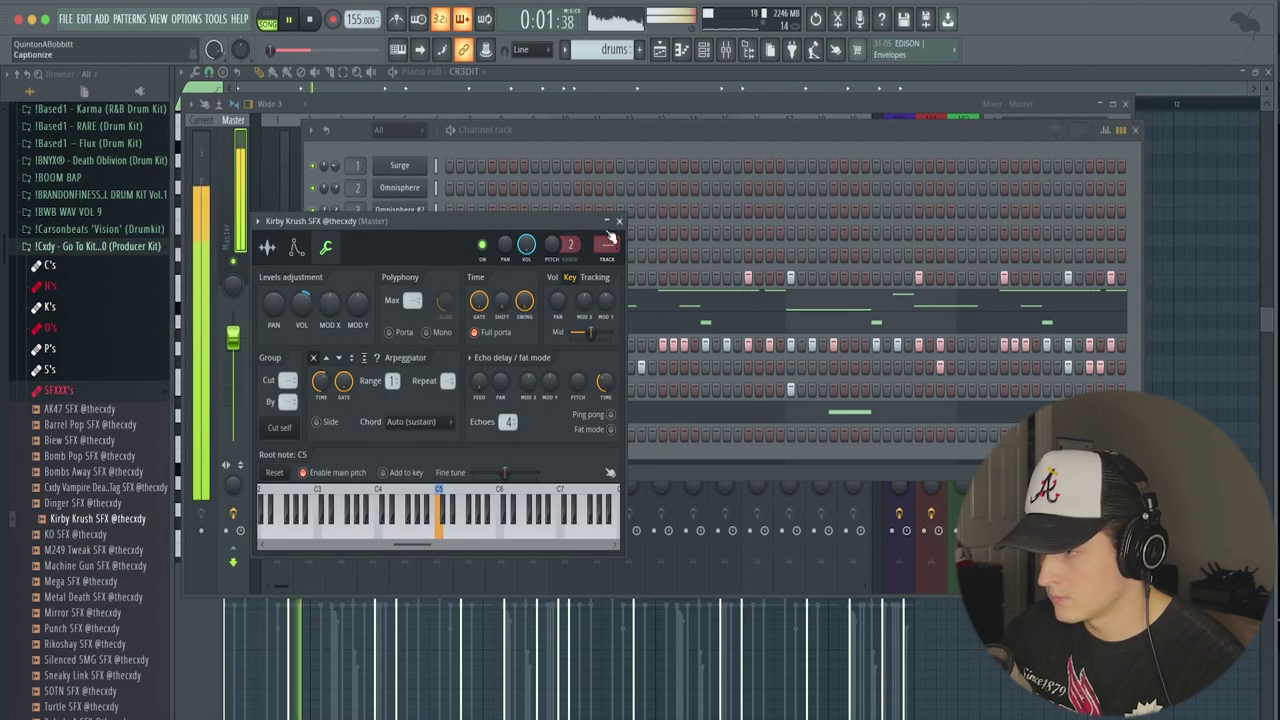
click(622, 224)
key(space)
Audition the KO, M249 Tweak, Machine Gun and Metal Death SFX samples.
click(94, 550)
click(64, 535)
click(62, 550)
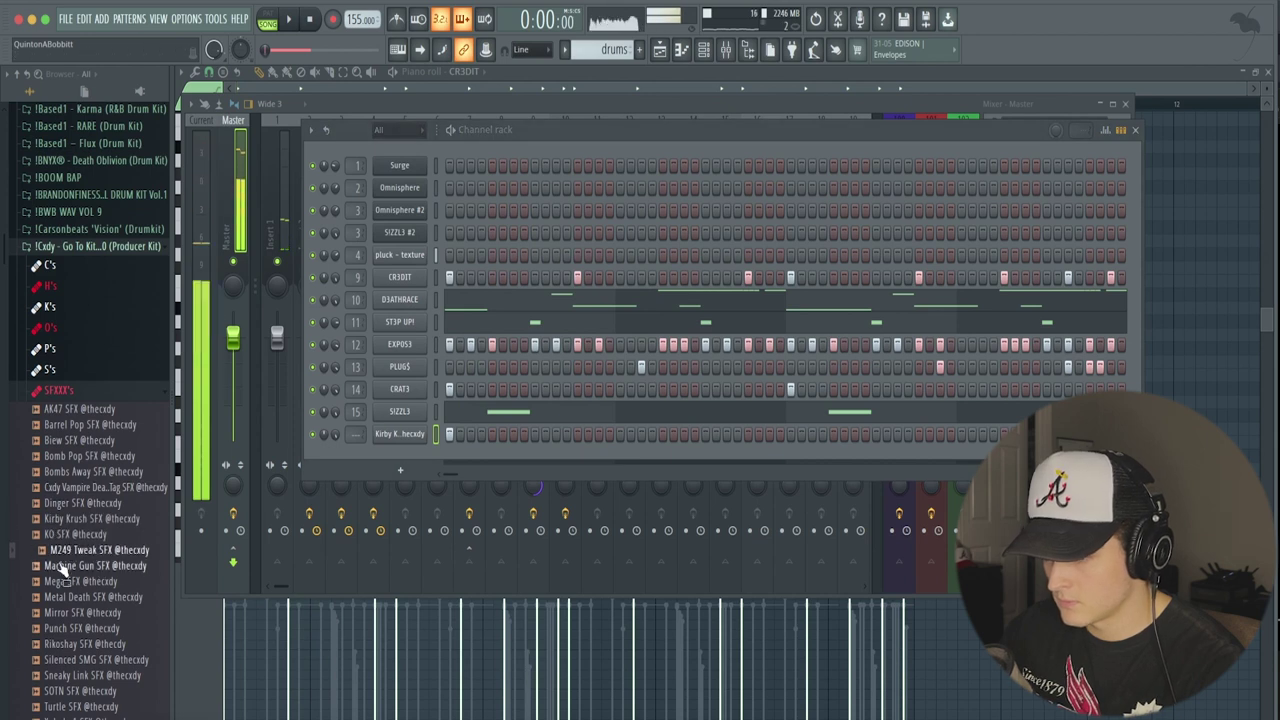
click(61, 566)
click(57, 596)
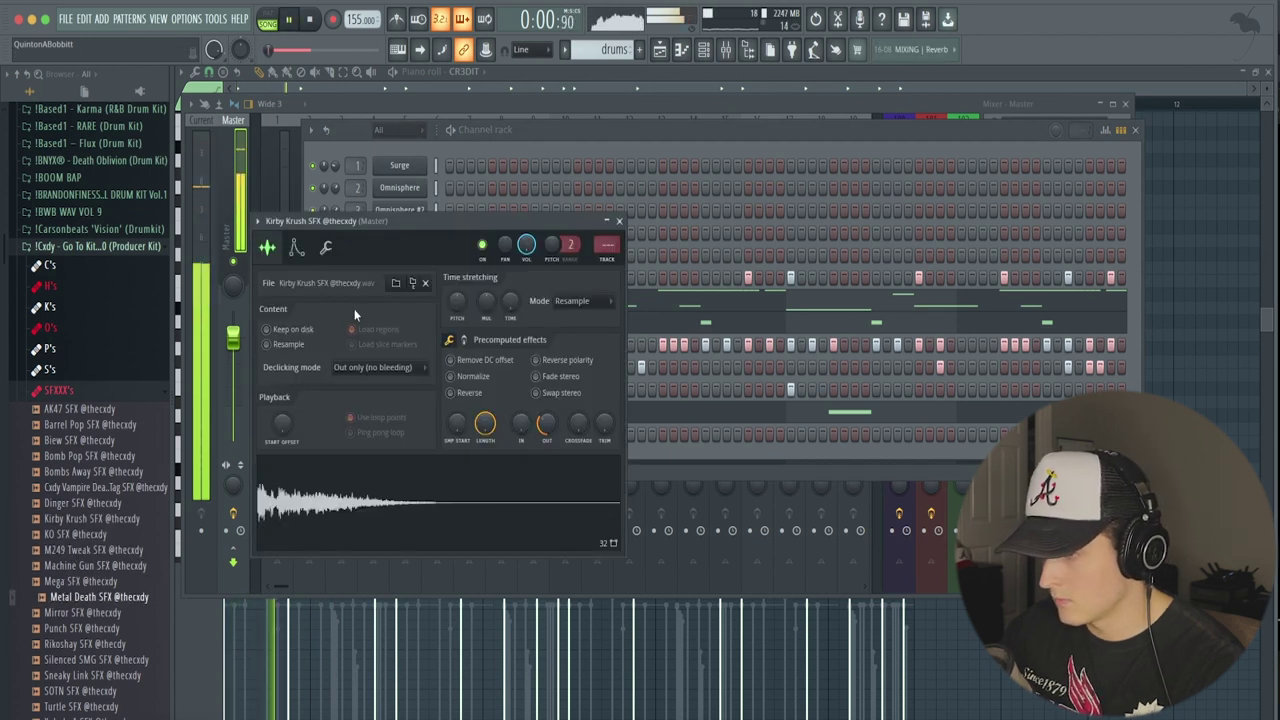
Shorten the fade-out of the Kirby Krush SFX sample, play the beat, and close the channel settings.
drag(546, 427, 546, 436)
key(space)
key(space)
key(space)
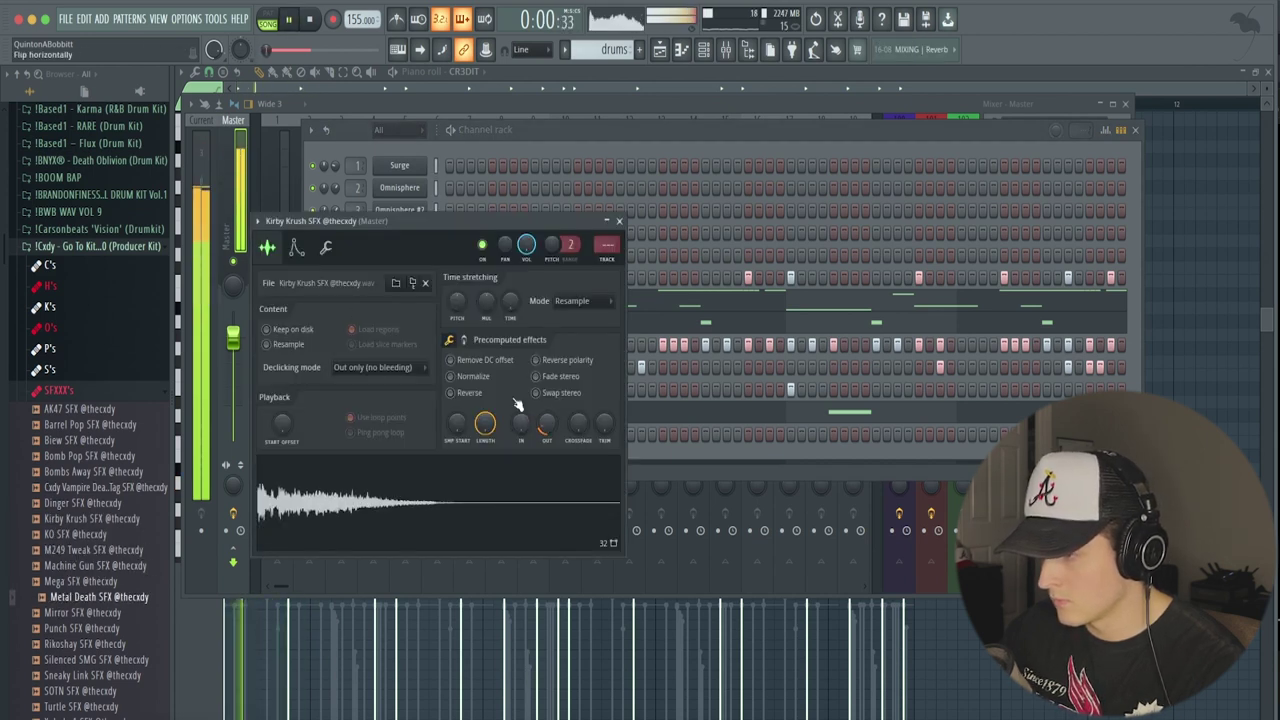
click(619, 222)
key(space)
Route the Kirby Krush and Dinger SFX channels to mixer inserts 16 and 17 and play the beat.
click(727, 50)
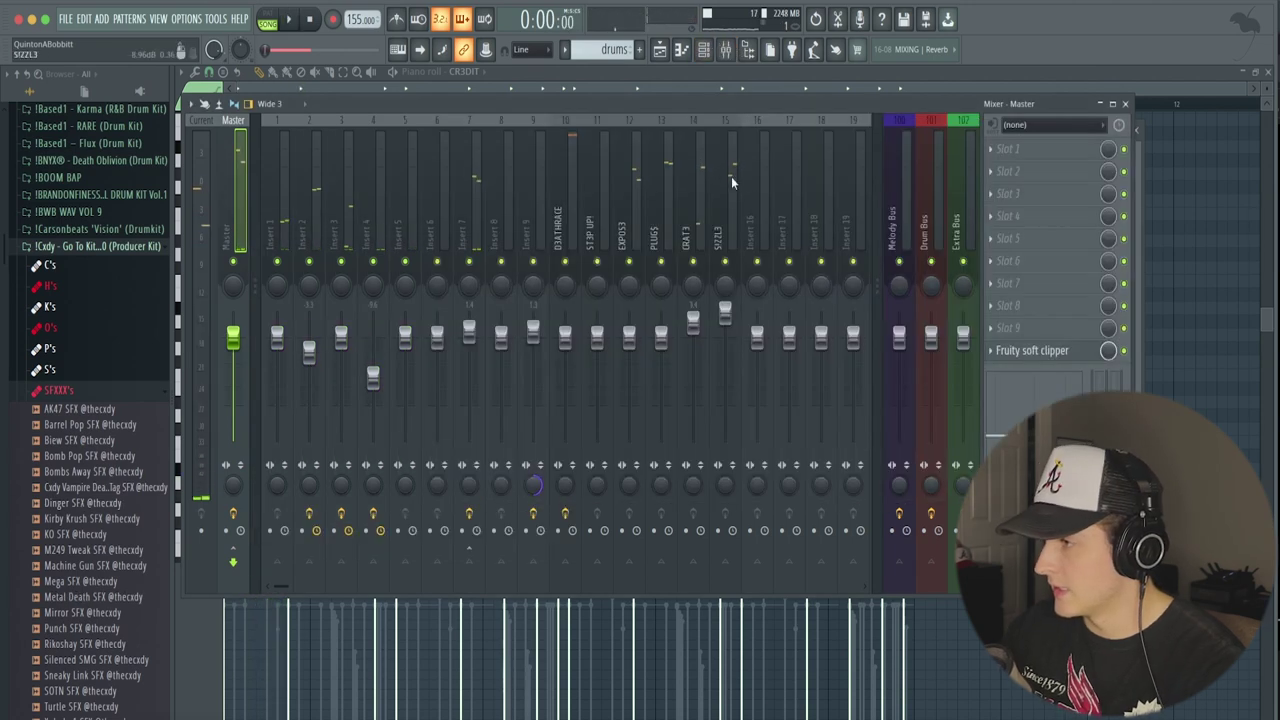
key(ctrl+l)
key(space)
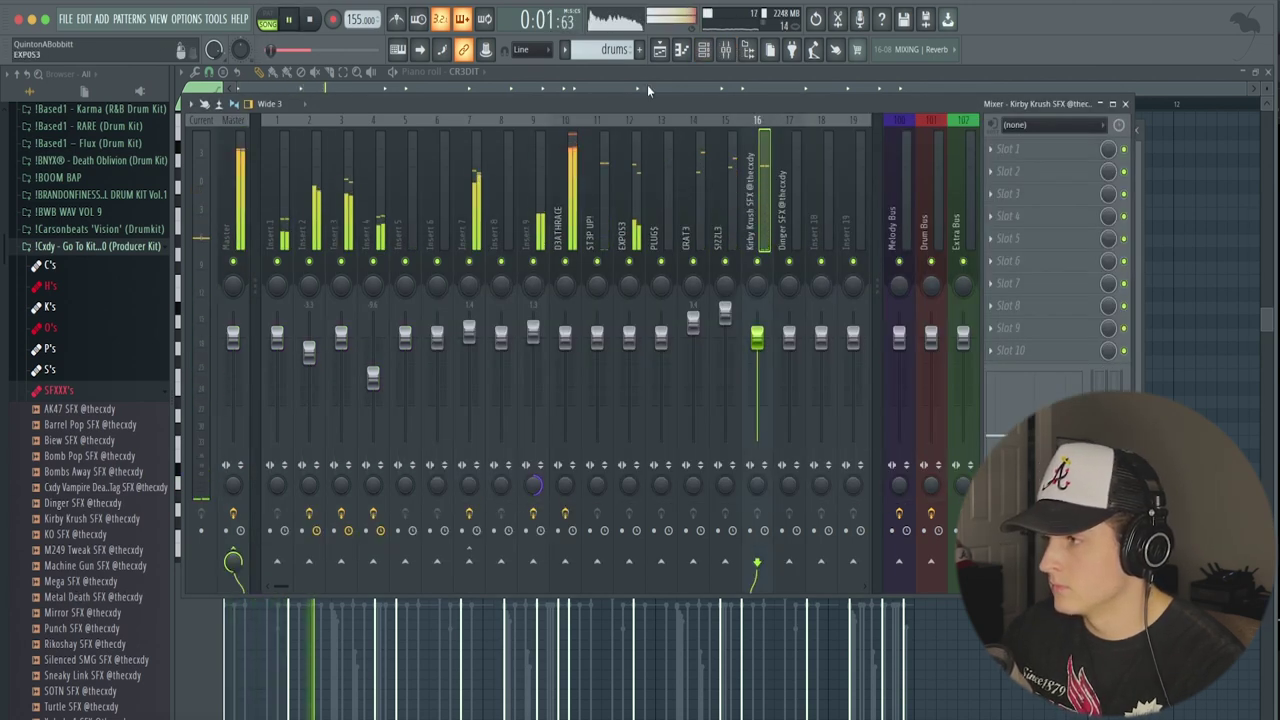
Split the drums pattern by channel and lay the resulting clips on playlist tracks 6 to 14 from bar 9 to bar 17.
click(659, 49)
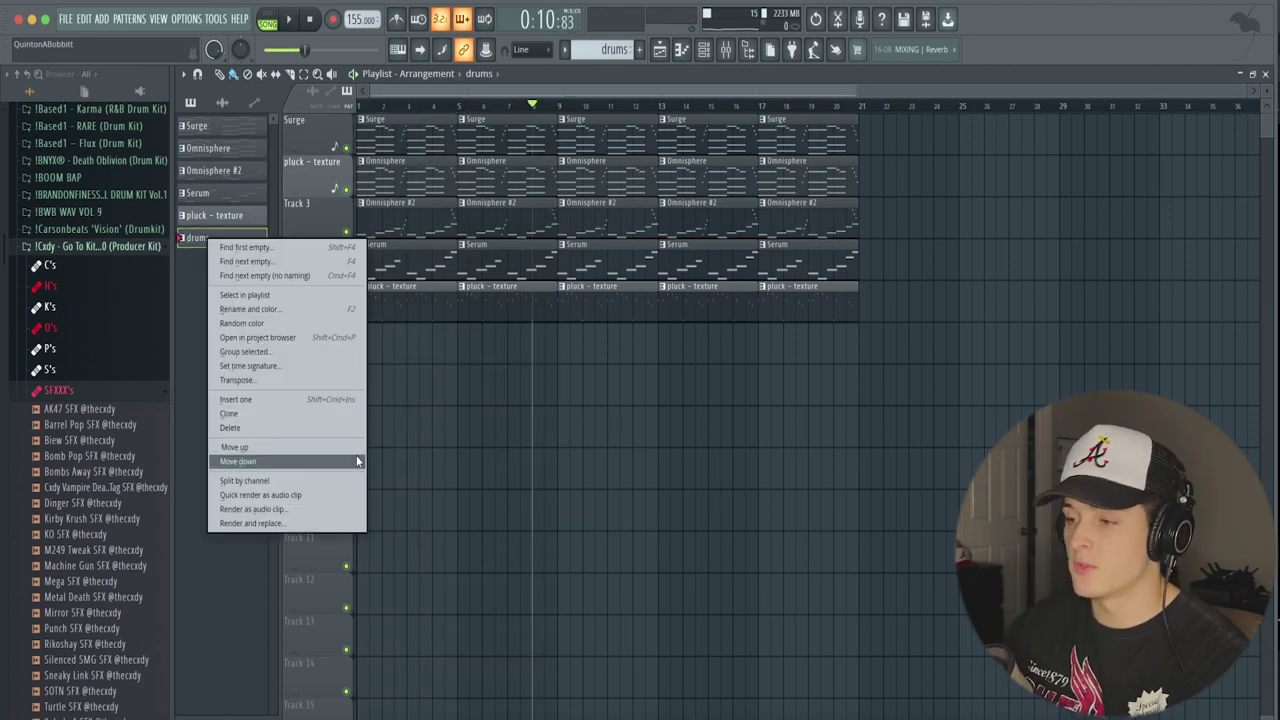
click(260, 481)
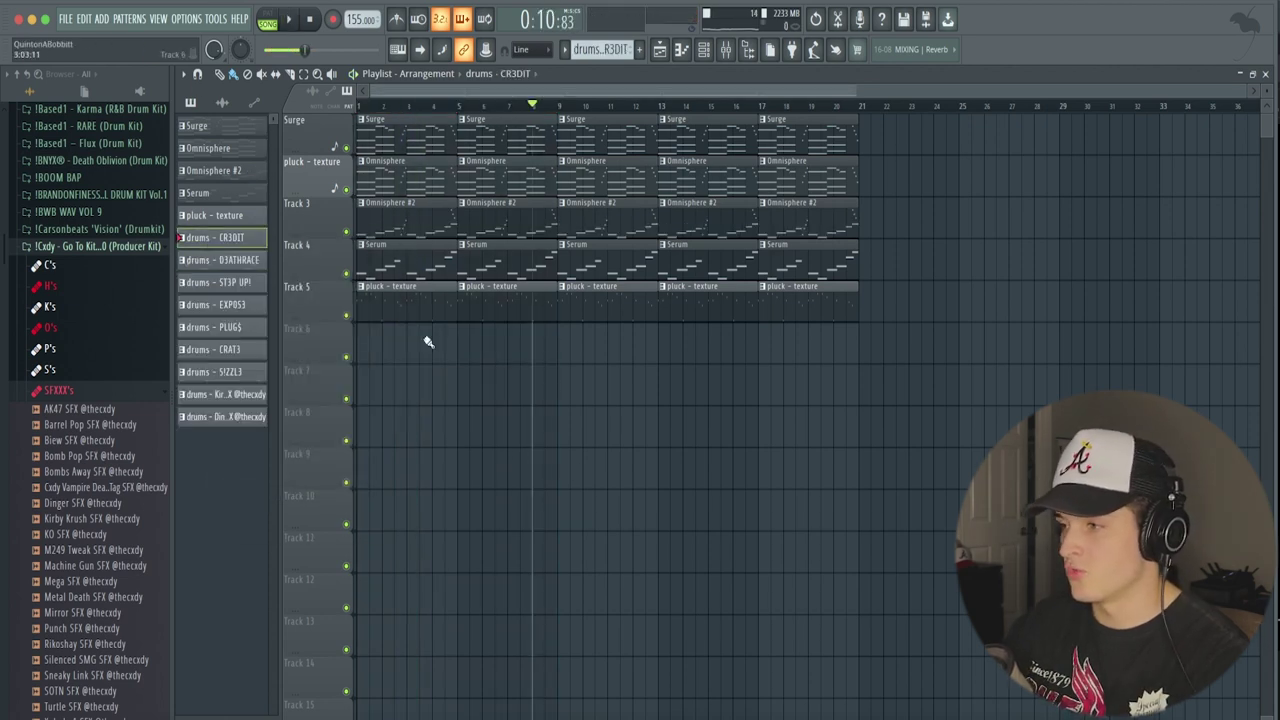
shift+click(230, 418)
drag(230, 418, 558, 335)
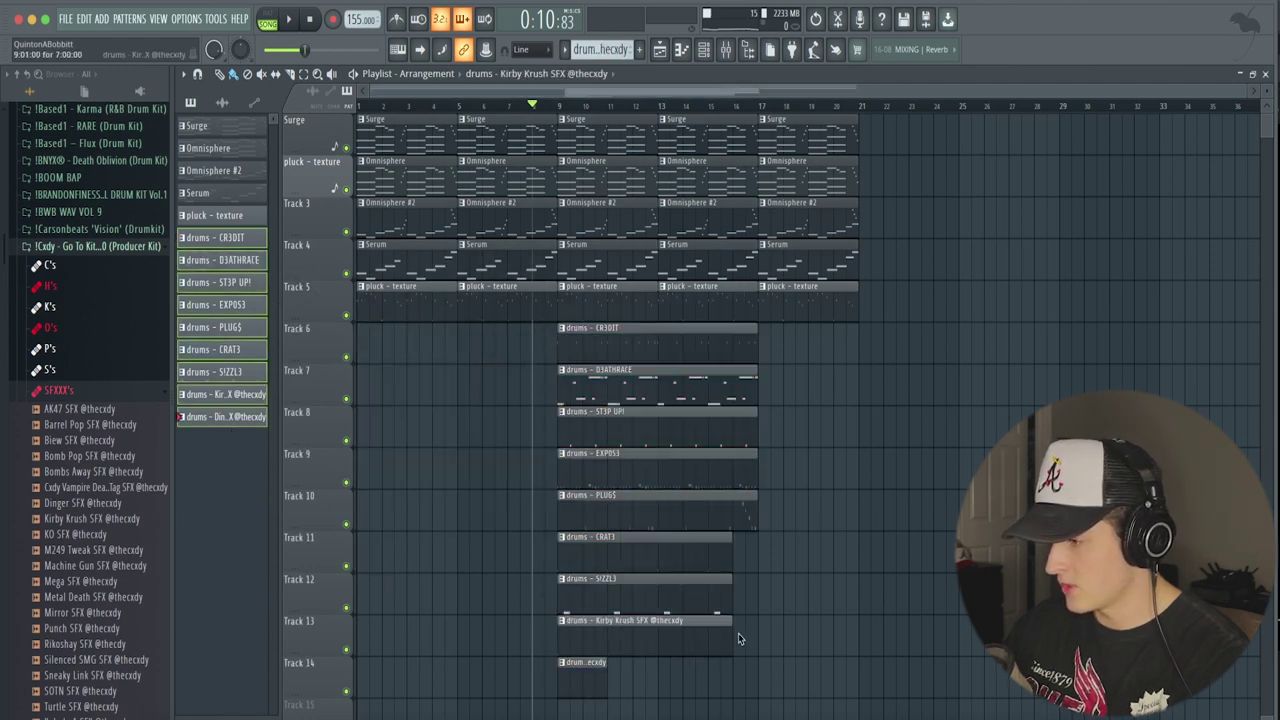
drag(753, 607, 717, 557)
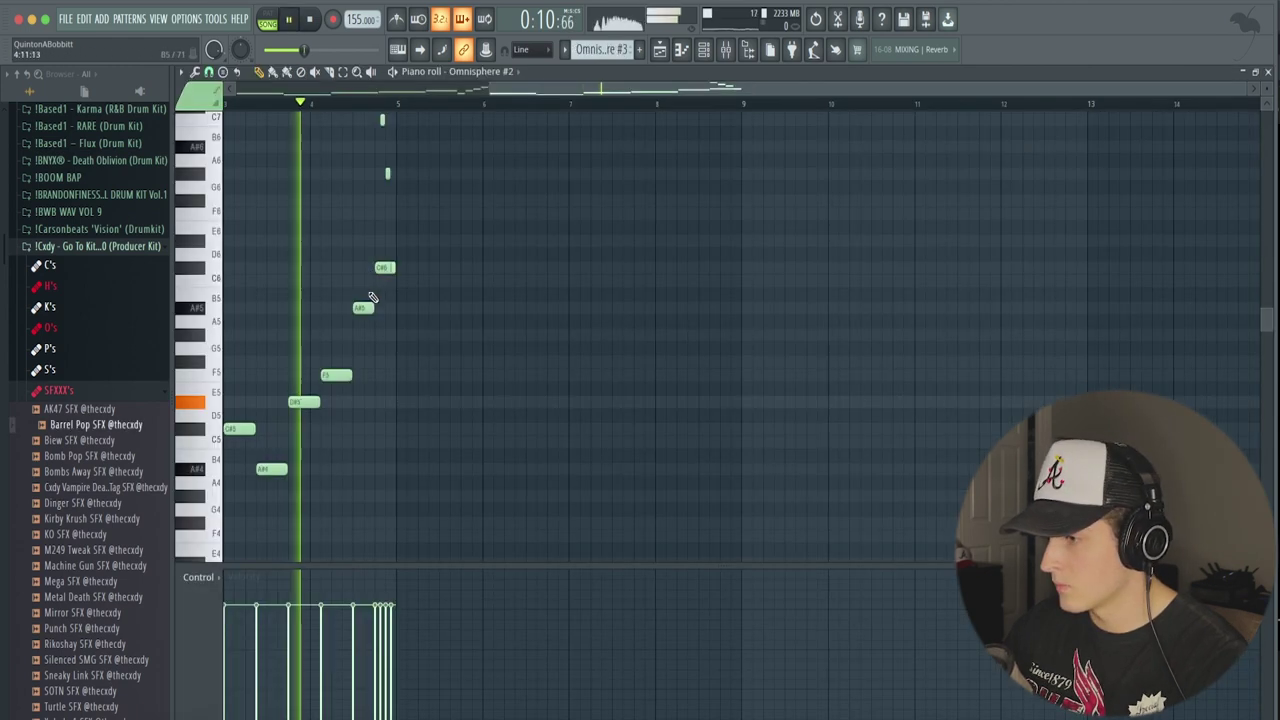
Delete the longer C#6 note at the end of bar 4 in Omnisphere #3 and play back the arrangement in the playlist.
right_click(381, 269)
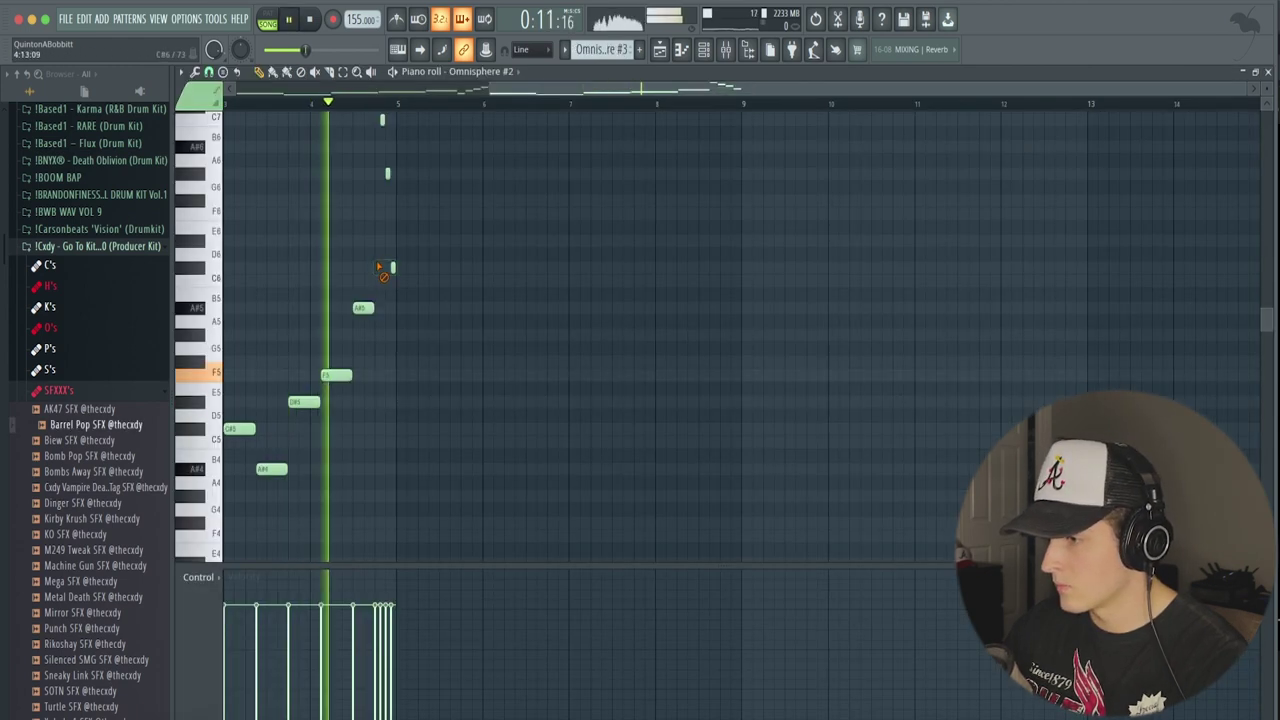
key(F5)
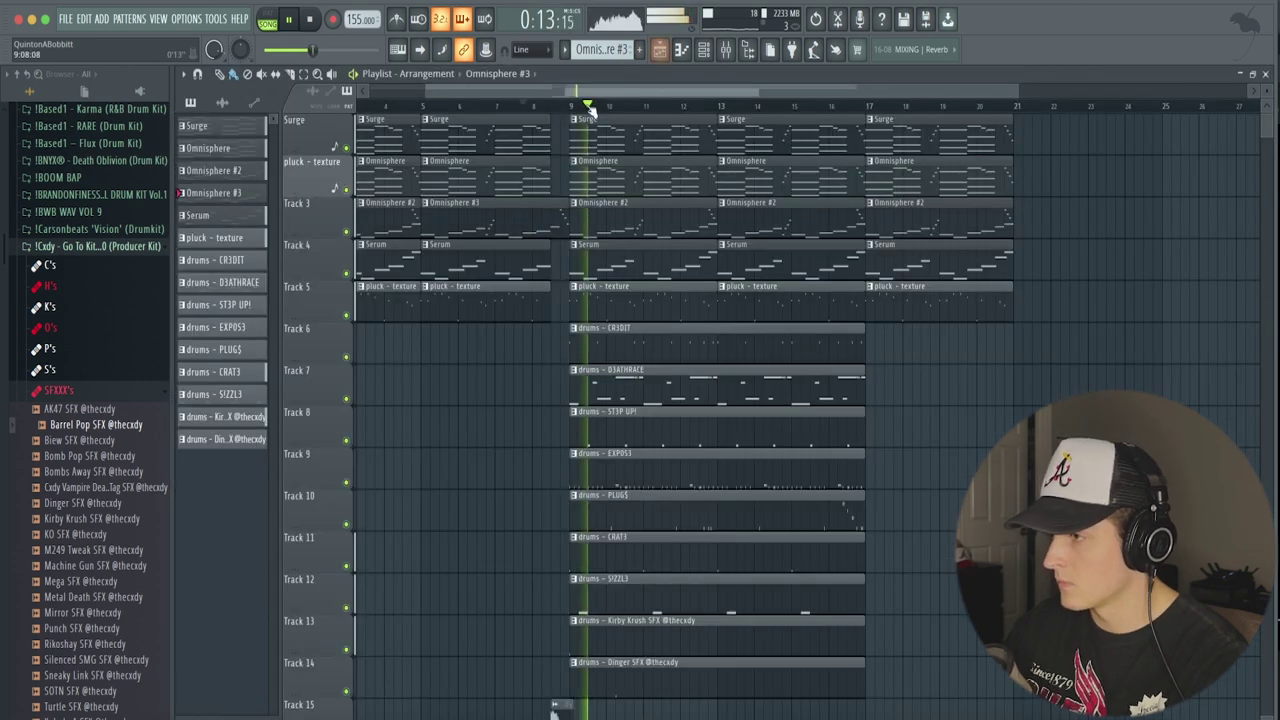
scroll(592, 106, down, 1)
scroll(665, 400, down, 4)
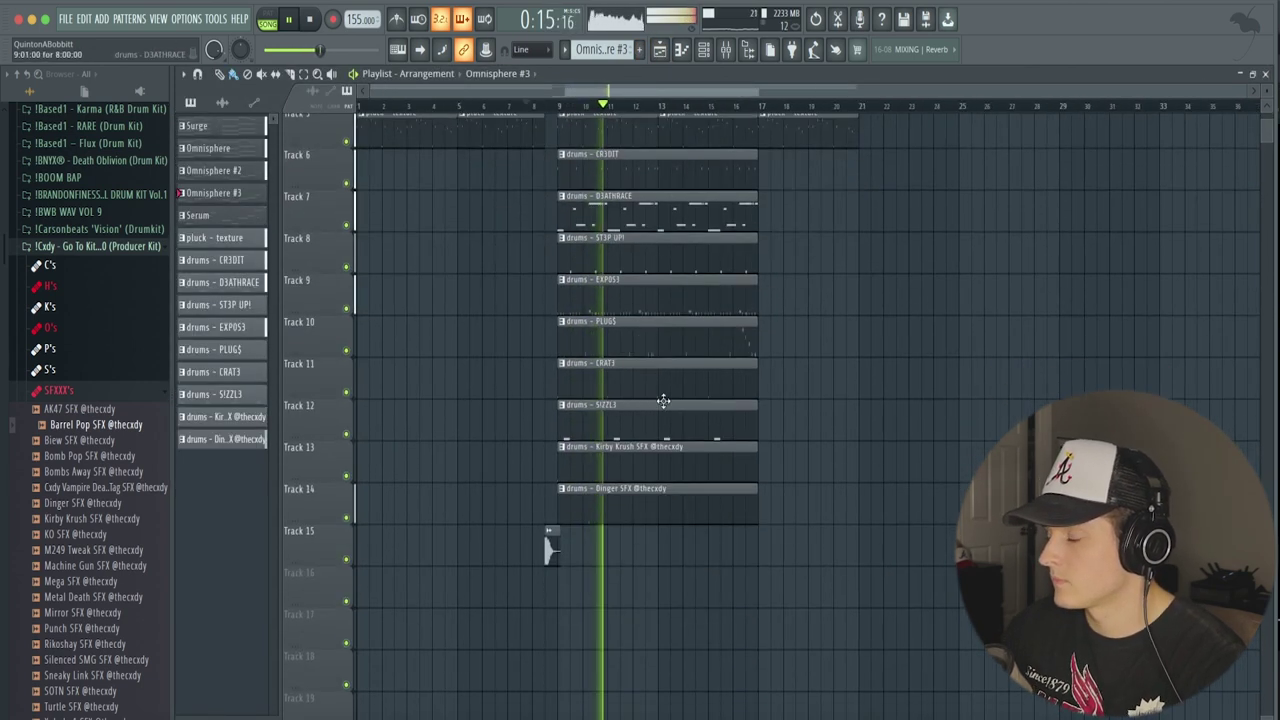
scroll(693, 487, up, 5)
key(space)
Open the Barrel Pop SFX clip's channel settings from track 15 and assign the sample to a mixer track.
scroll(460, 490, down, 4)
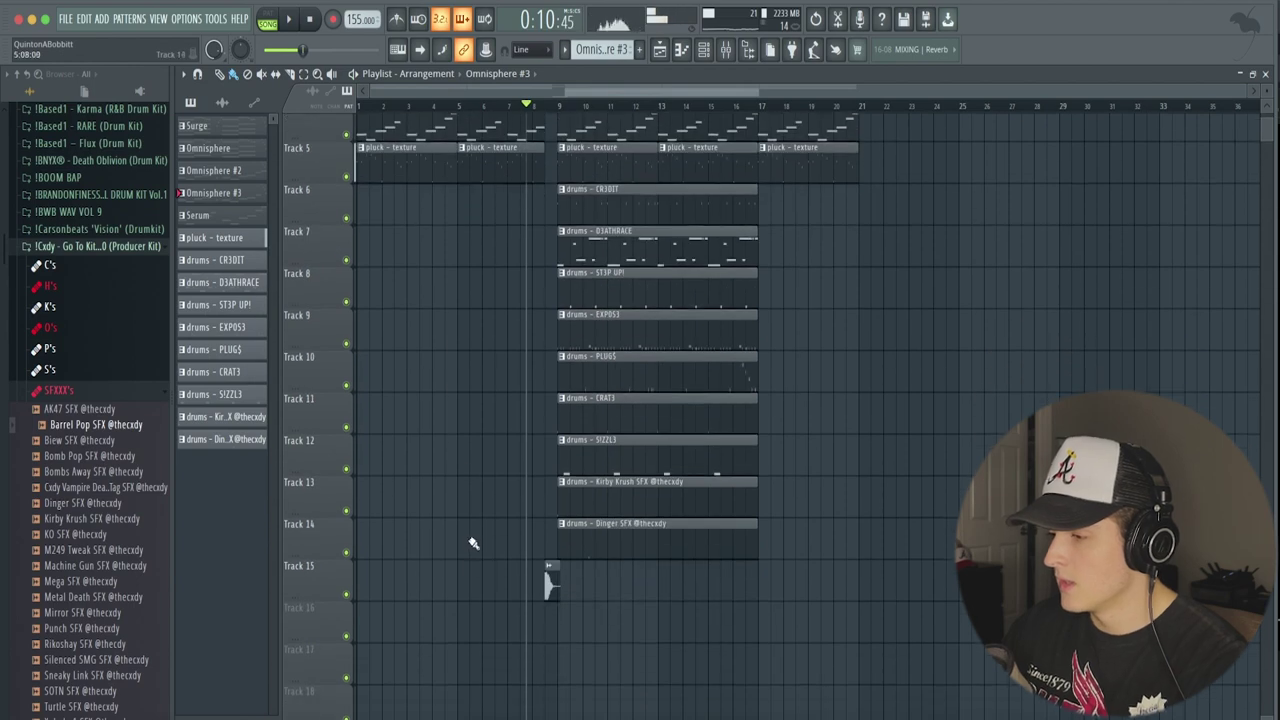
click(543, 588)
double_click(546, 588)
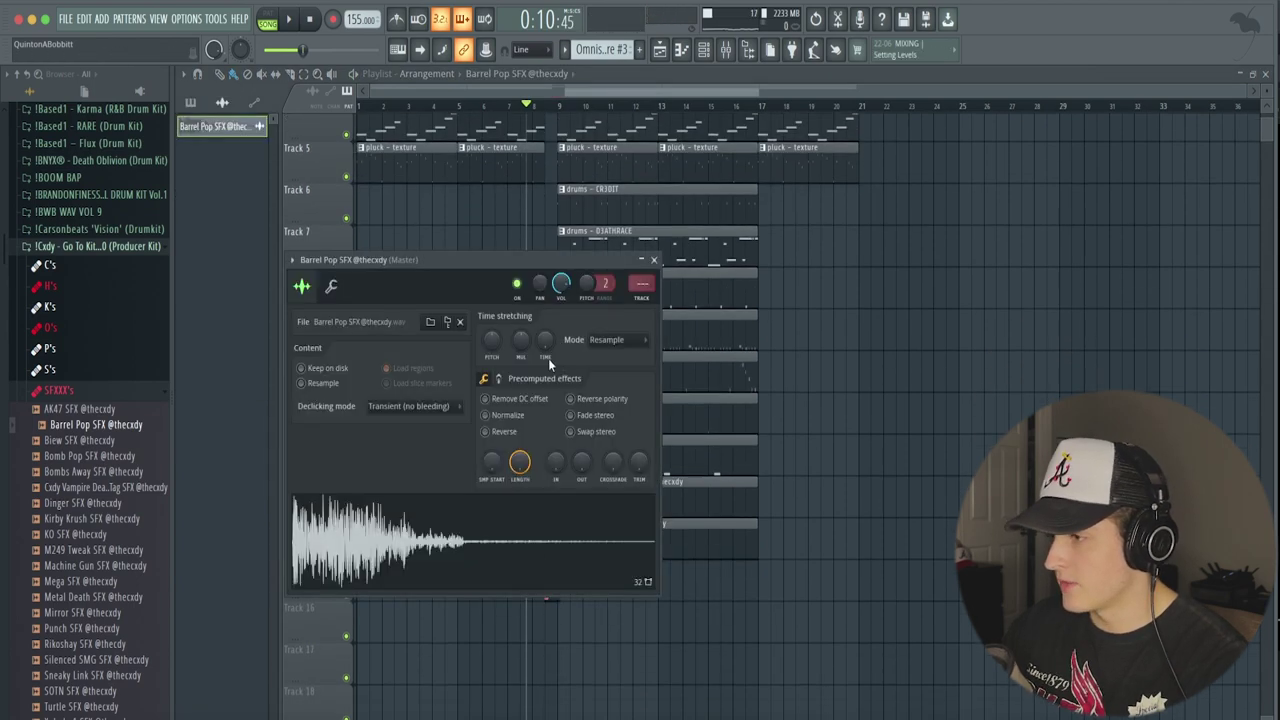
click(643, 292)
click(670, 92)
scroll(486, 297, up, 3)
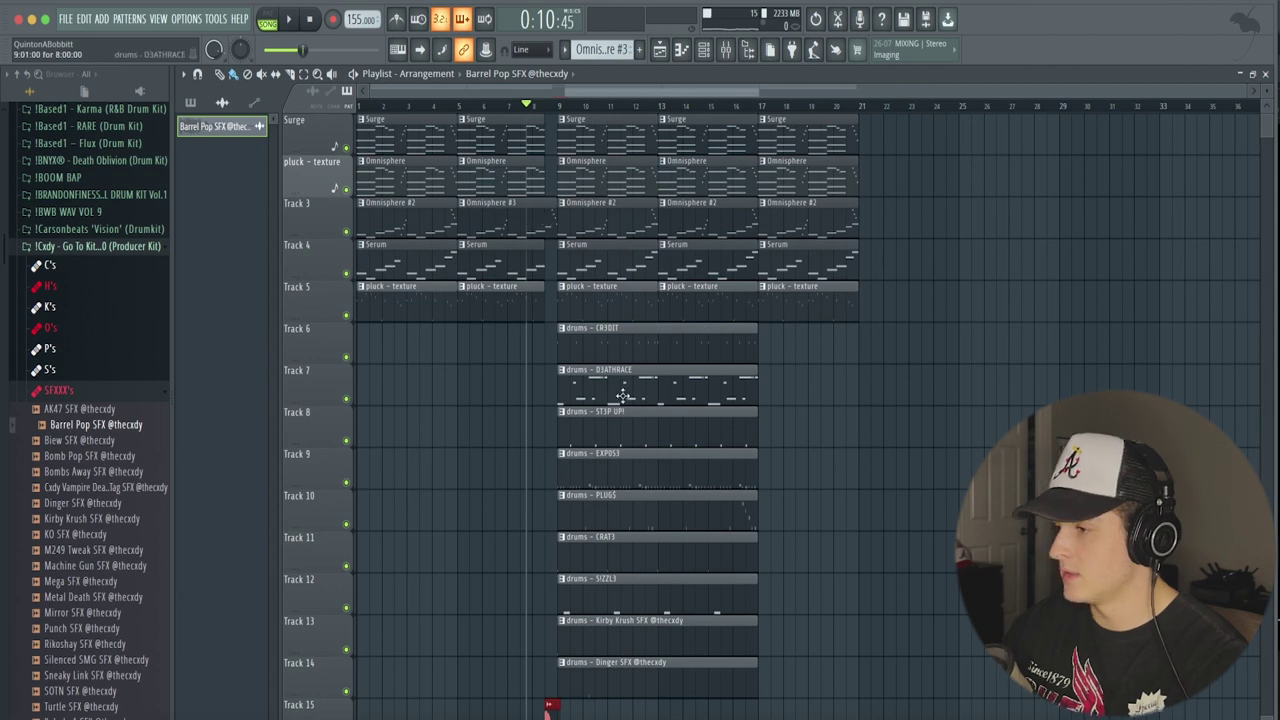
Duplicate the melody clips of bars 17 to 21 once and delete the pluck - texture clips on track 5 after bar 17.
drag(698, 697, 615, 343)
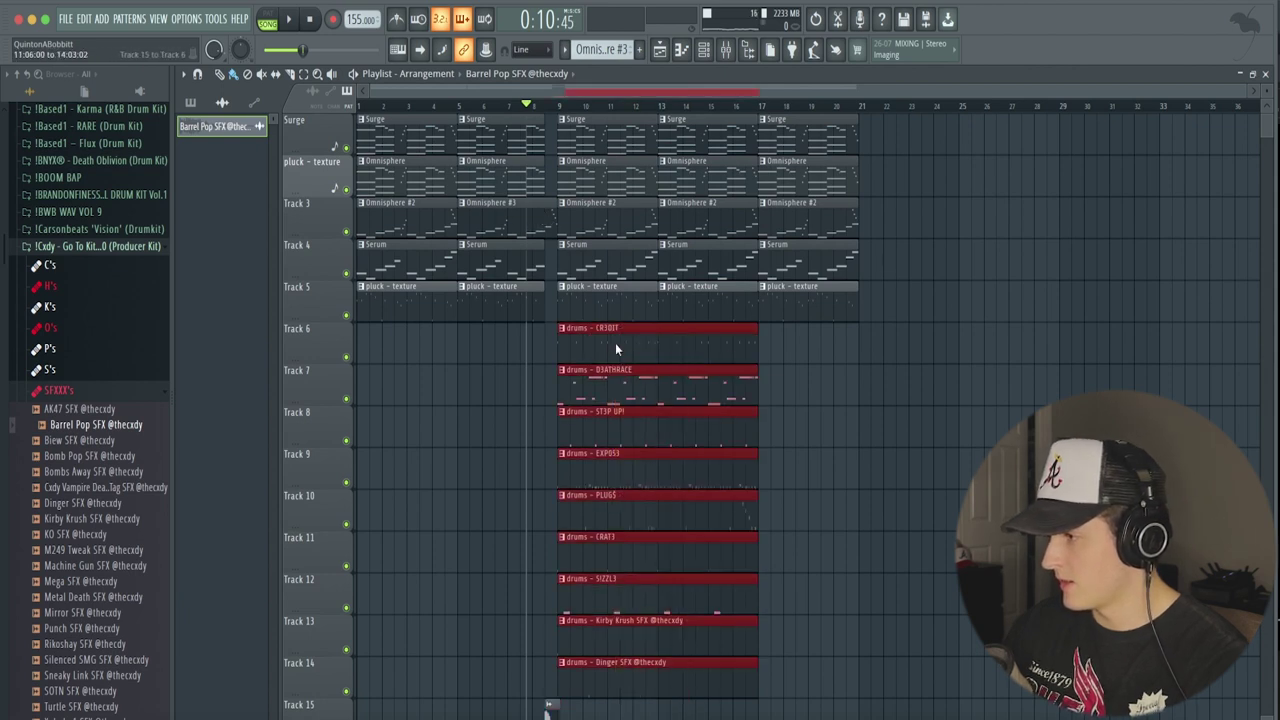
drag(828, 405, 788, 112)
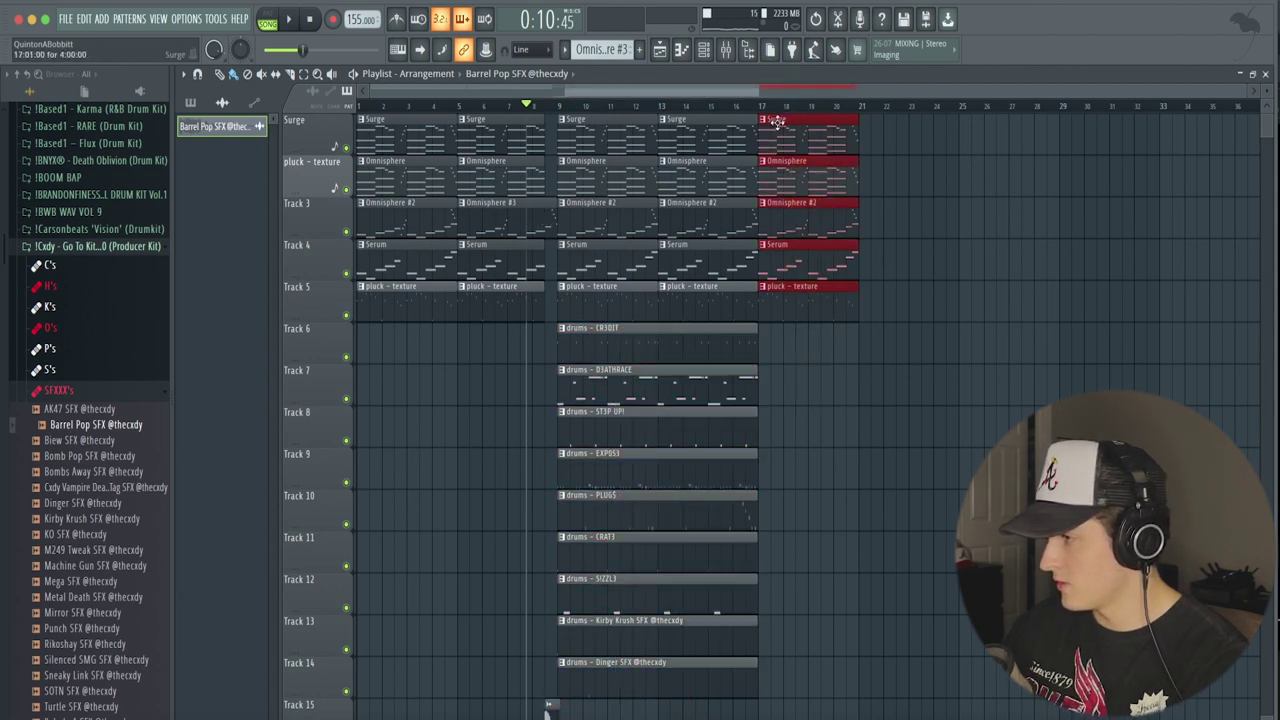
key(ctrl+b)
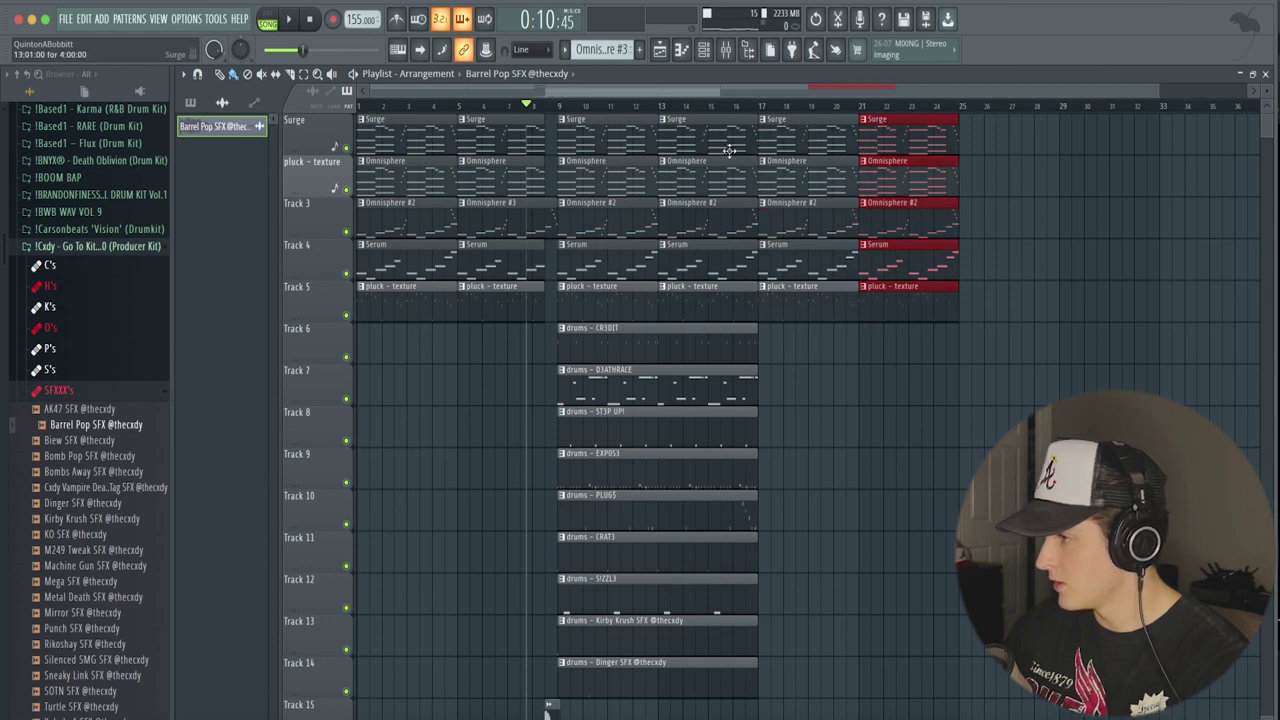
right_click(816, 305)
right_click(951, 309)
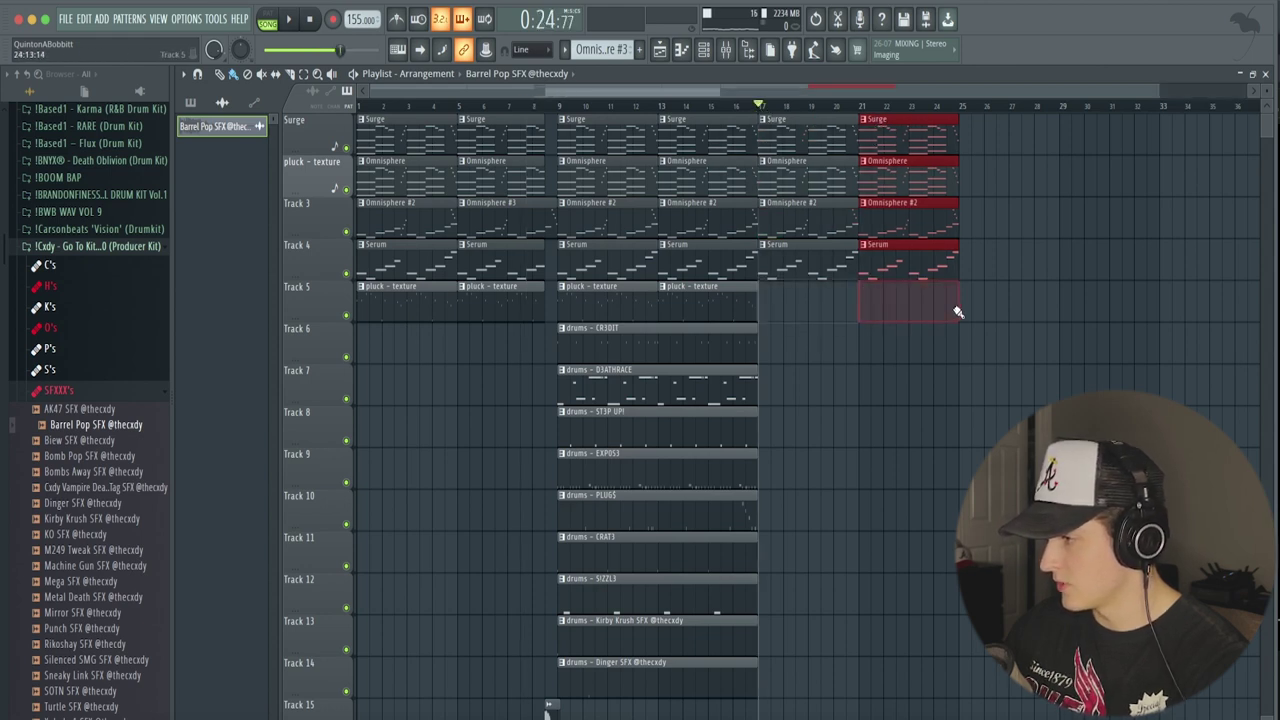
Try removing the Serum clips on track 4 from bar 17 to bar 25 and play back the section.
right_click(797, 268)
right_click(929, 273)
key(space)
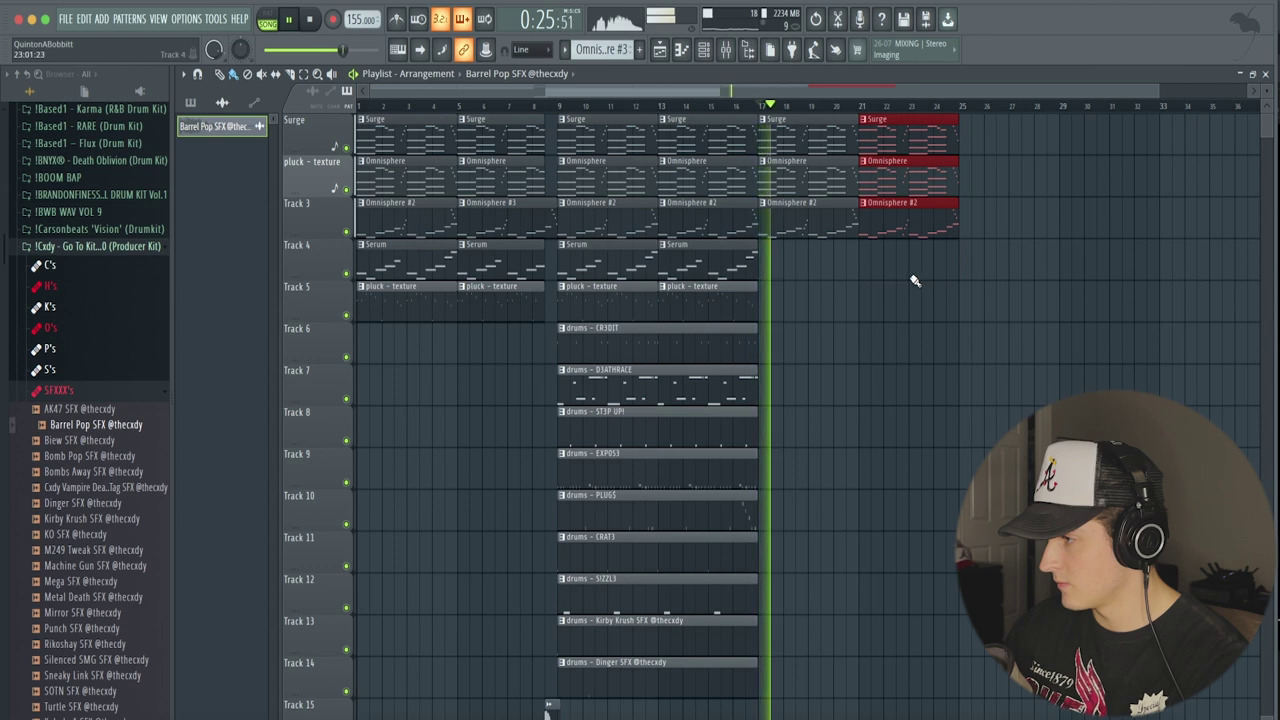
key(space)
key(ctrl+z)
Delete the Omnisphere #2 clips on track 3 from bar 17 to bar 25 and play back the section.
right_click(834, 228)
right_click(900, 229)
key(space)
right_click(903, 394)
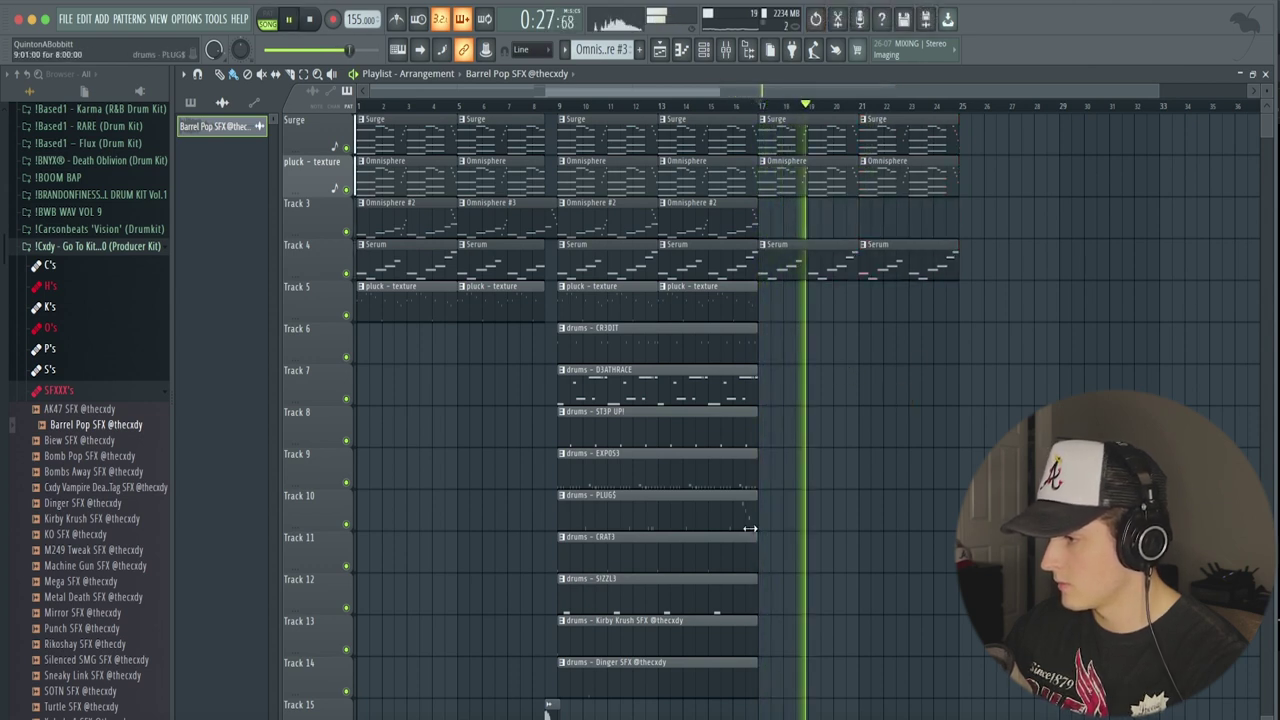
scroll(780, 480, down, 3)
scroll(660, 523, up, 3)
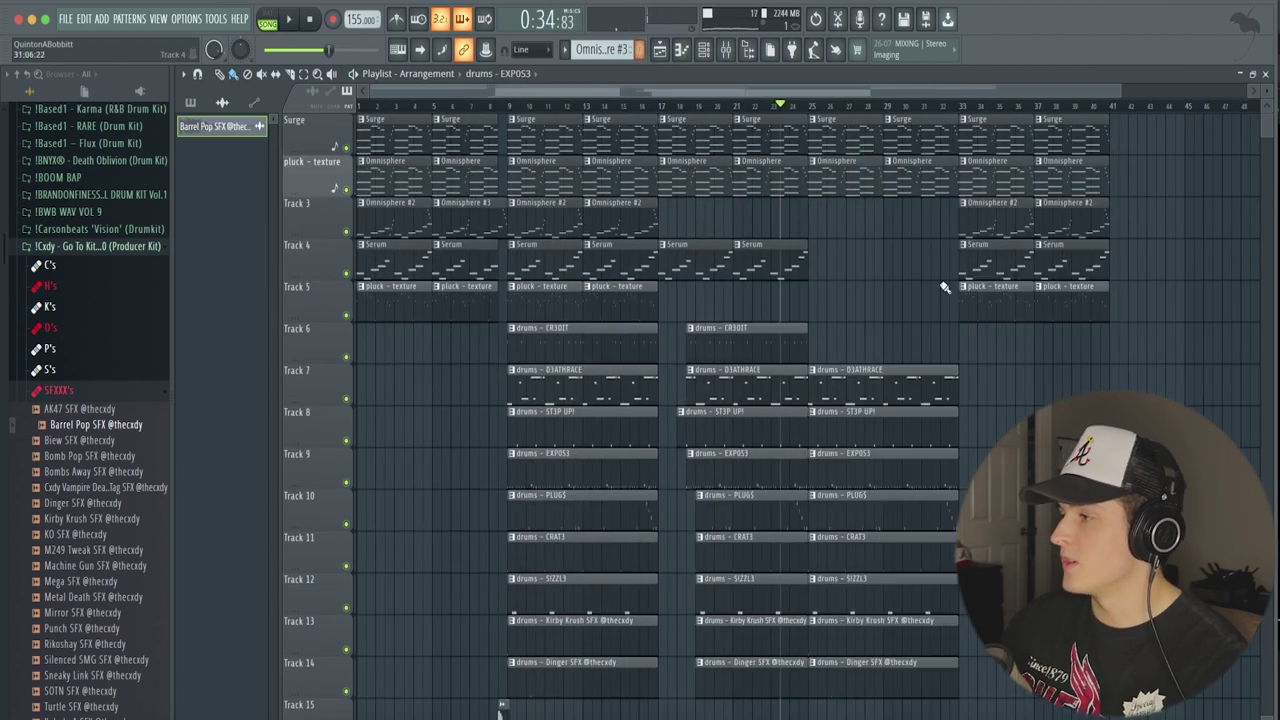
Create a new pattern named Bass and place its clip on track 6 at bar 33.
drag(945, 288, 1112, 115)
click(643, 52)
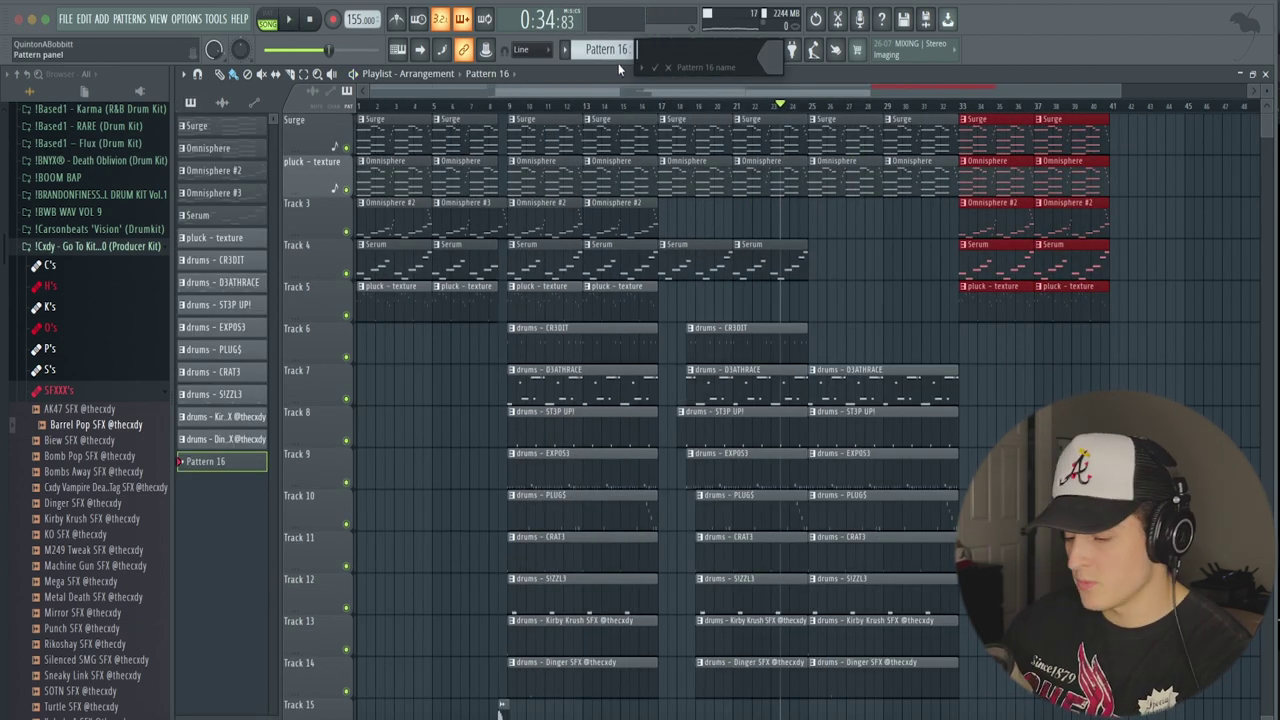
text(Bass)
key(Return)
click(966, 330)
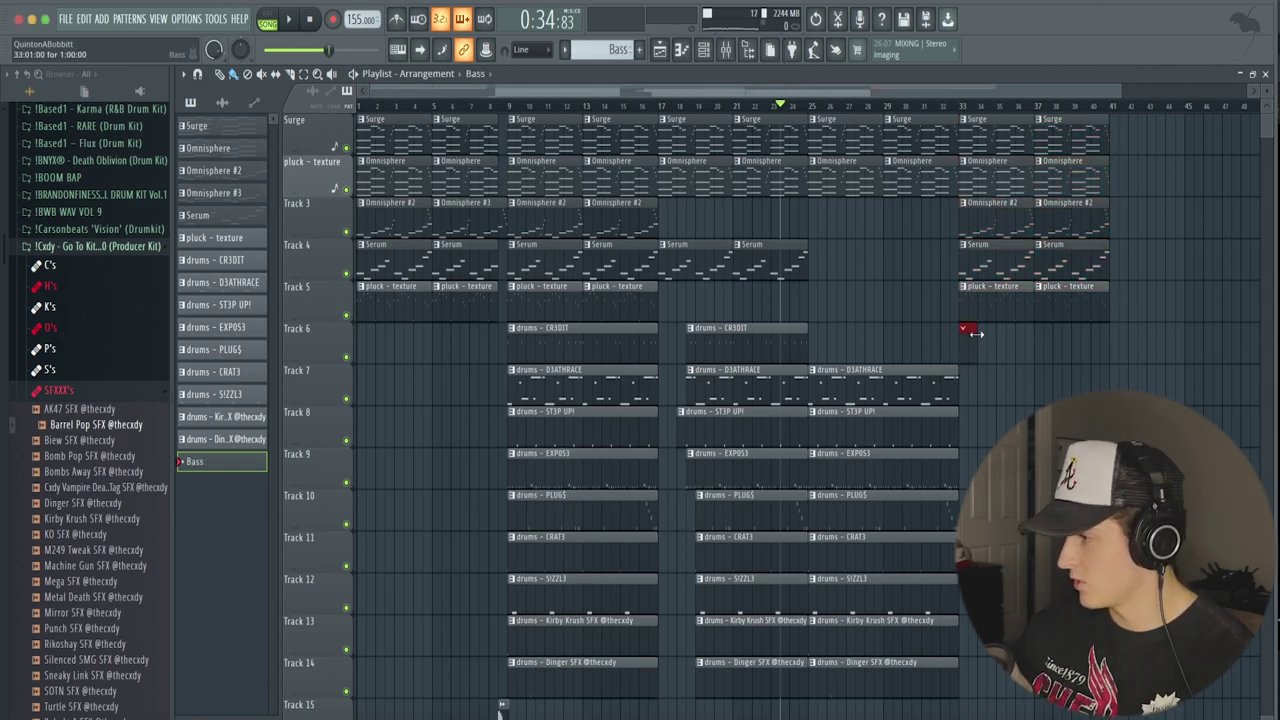
Move the playback position to bar 33, add a new Serum channel for the bass and choose a preset for it.
click(958, 105)
key(F6)
click(400, 515)
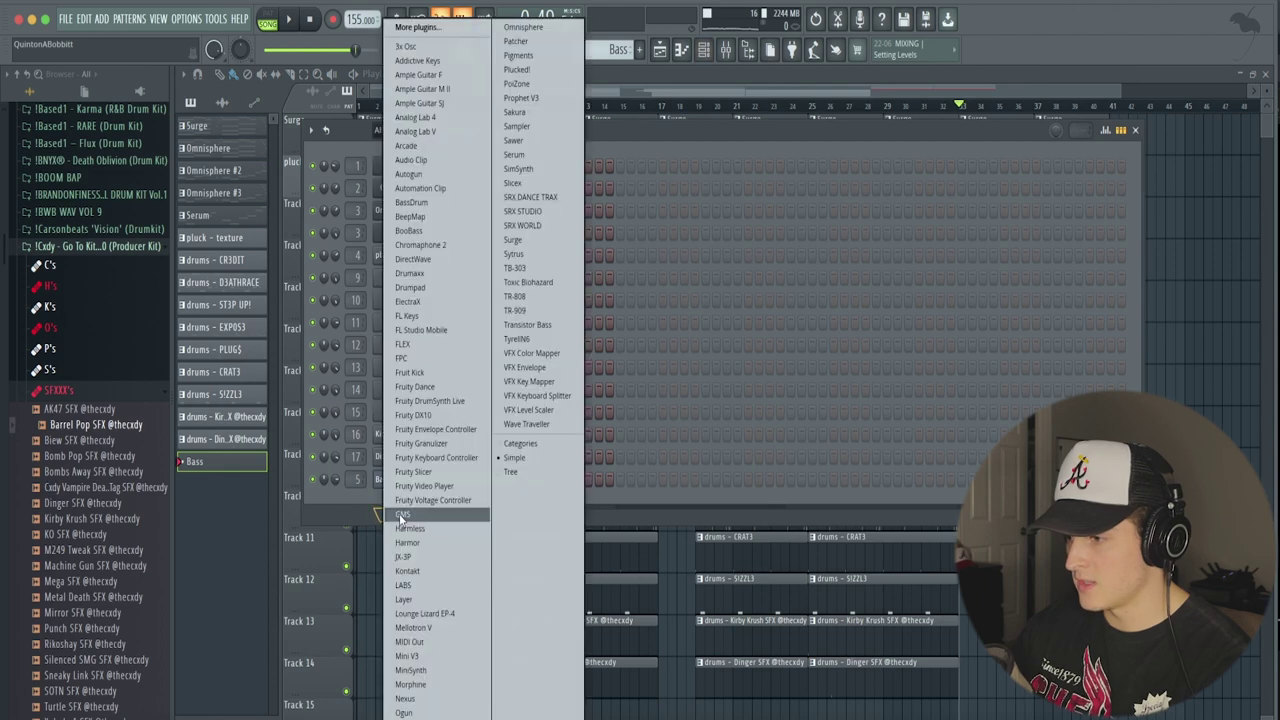
click(527, 153)
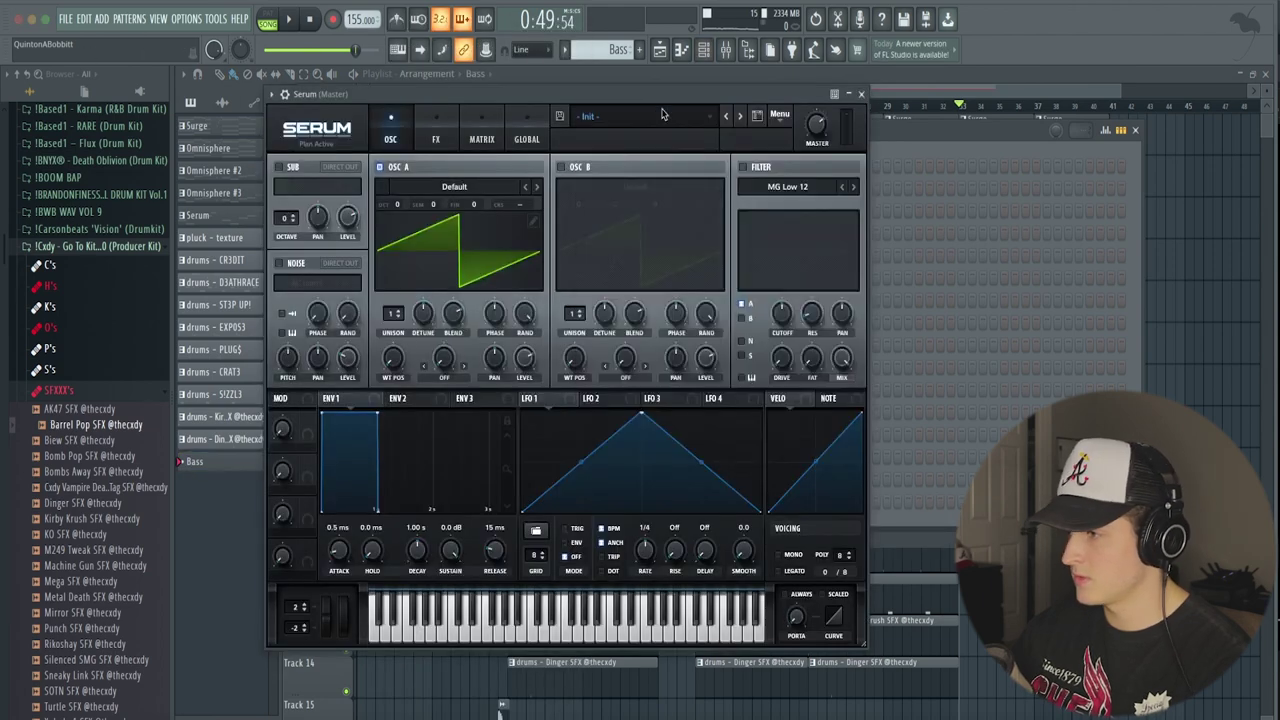
click(640, 116)
mouse_move(660, 151)
click(922, 92)
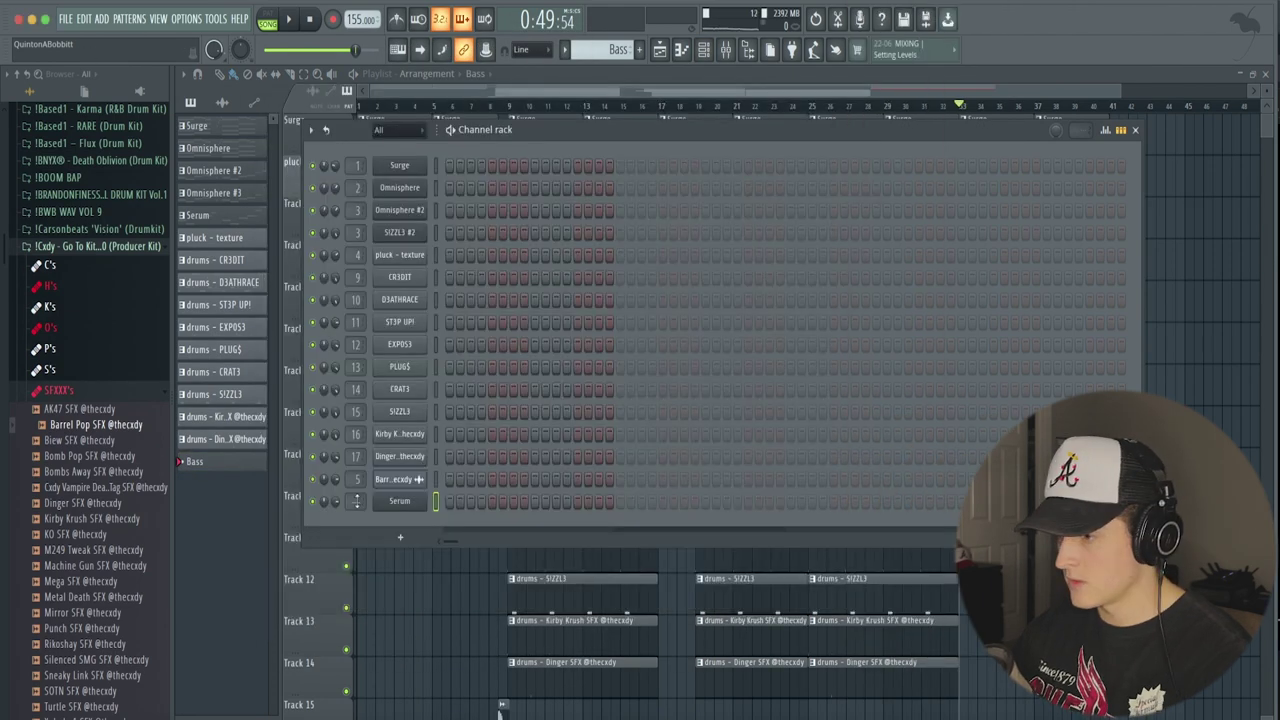
In the new Serum's piano roll, draw an A# note at bar 1 followed by a C# note, each 12 steps long, and audition them.
click(681, 50)
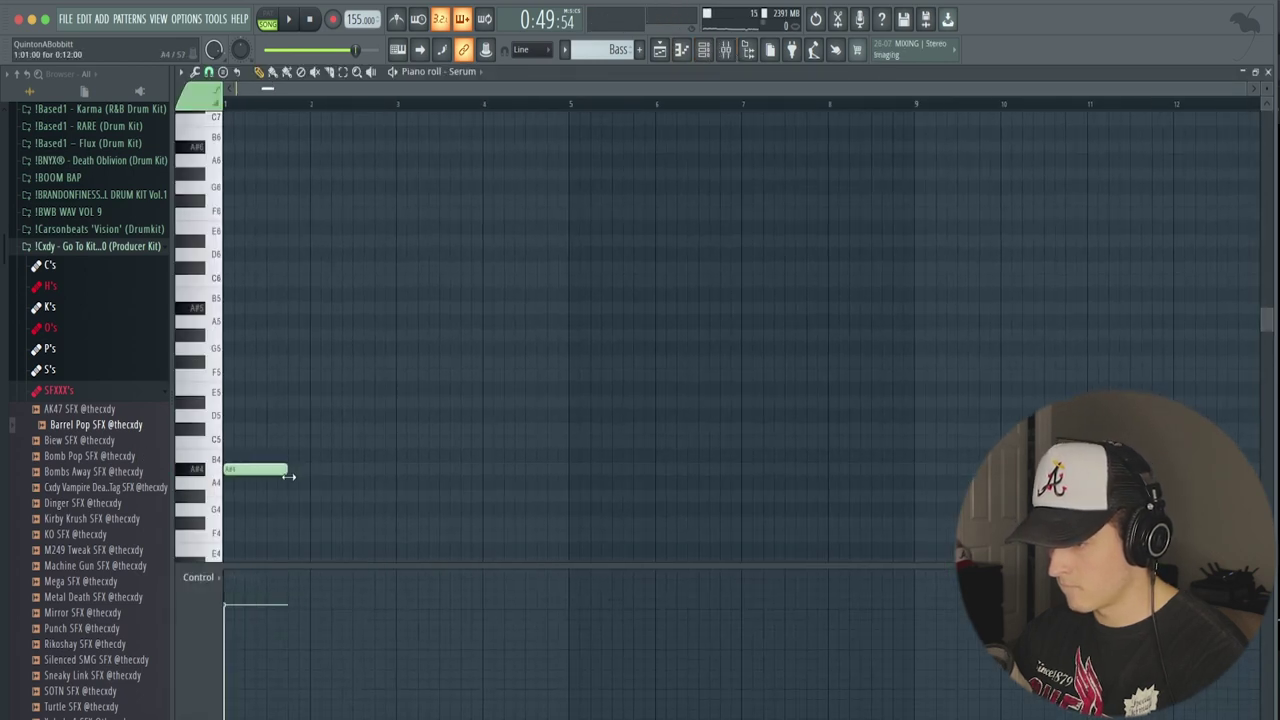
key(space)
click(300, 442)
key(space)
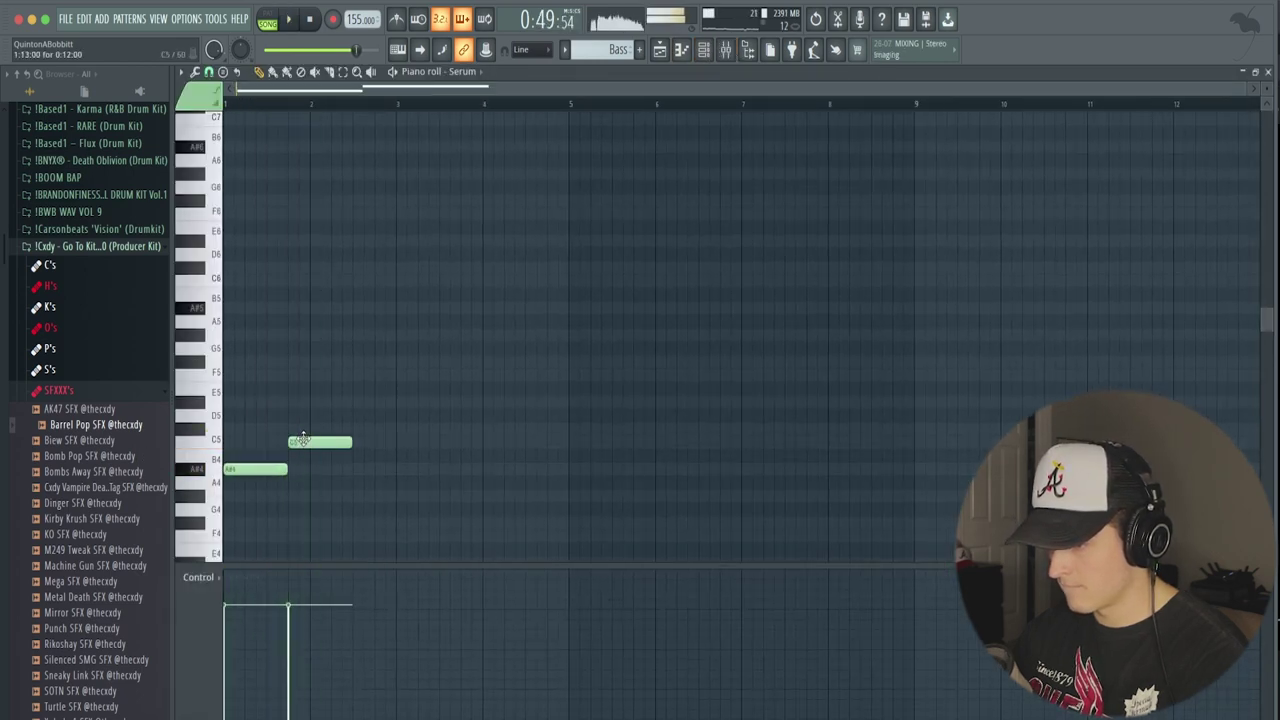
drag(303, 438, 298, 424)
key(space)
key(space)
key(space)
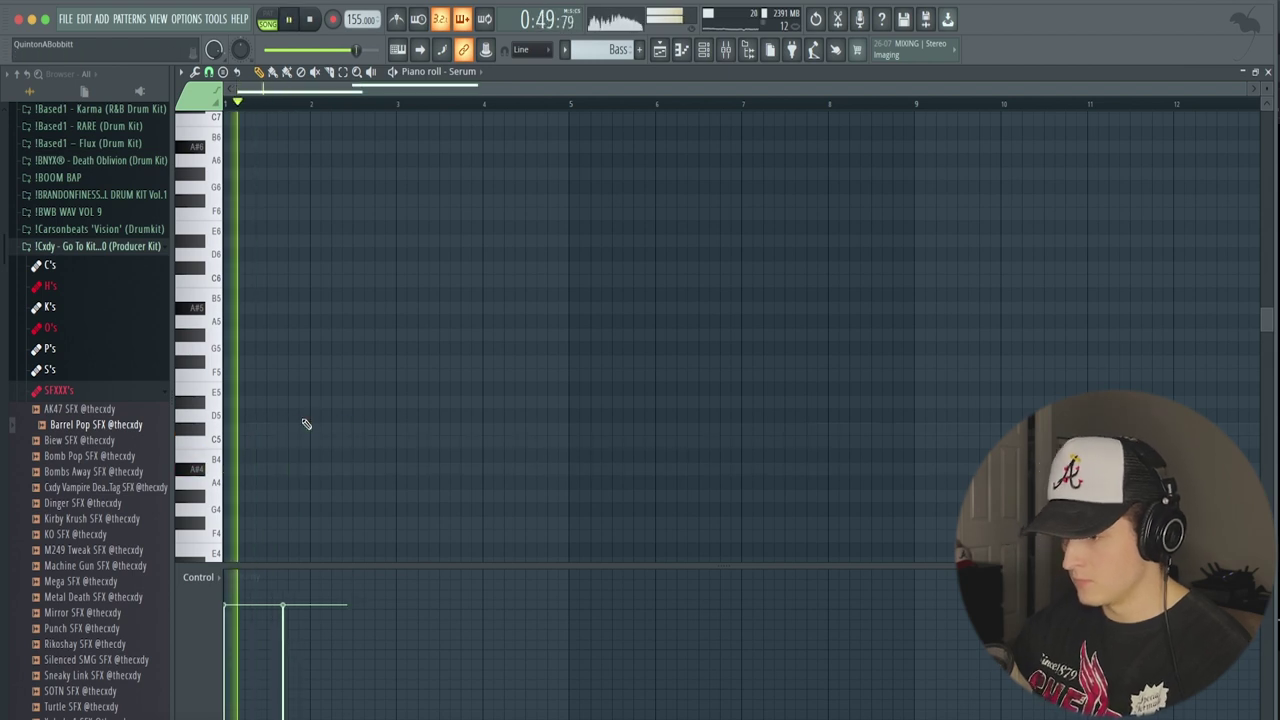
key(ctrl+z)
scroll(360, 390, down, 3)
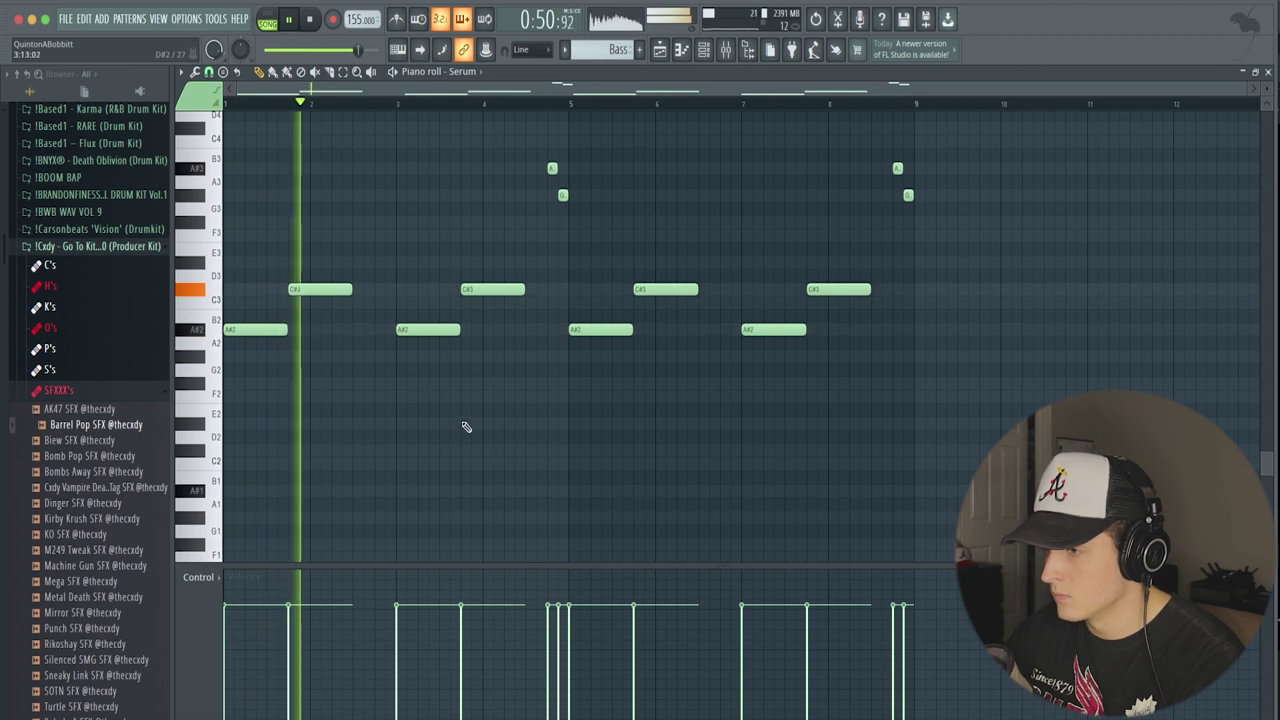
Raise the second and fourth C#3 bass notes by one octave to C#4 while the bass line plays.
drag(487, 316, 500, 257)
key(ctrl+Up)
drag(849, 312, 838, 258)
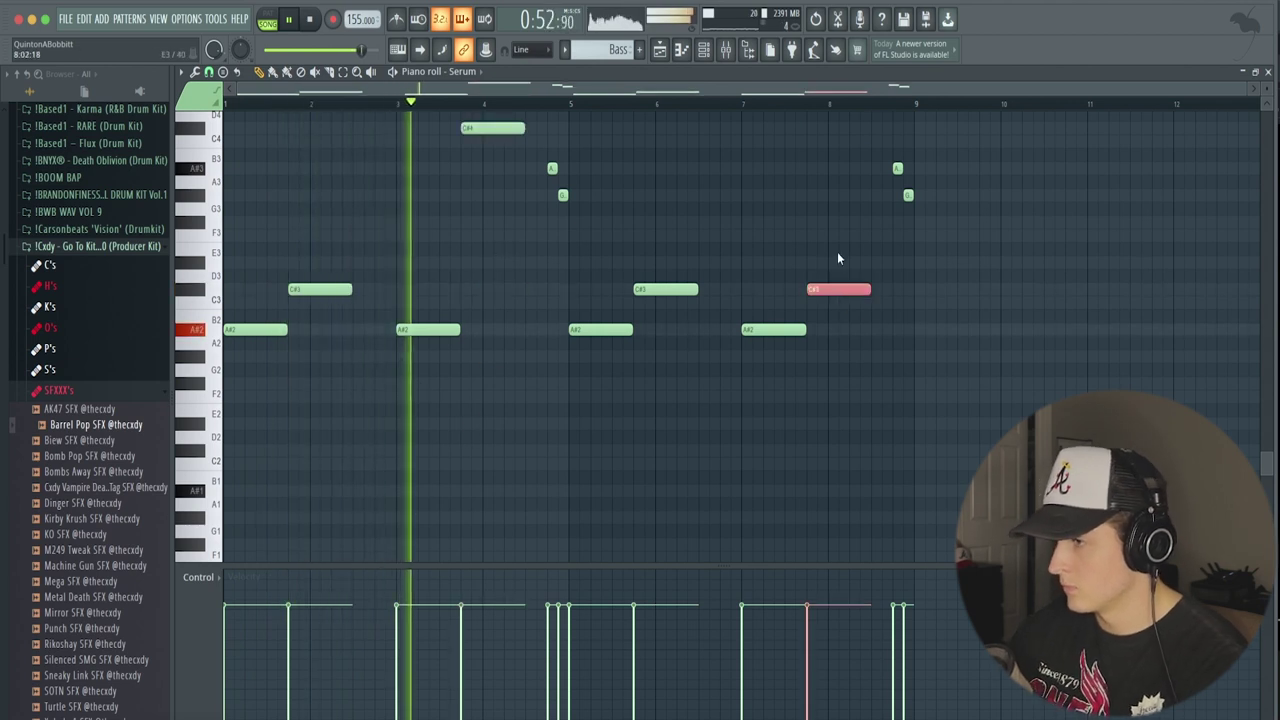
key(ctrl+Up)
click(677, 451)
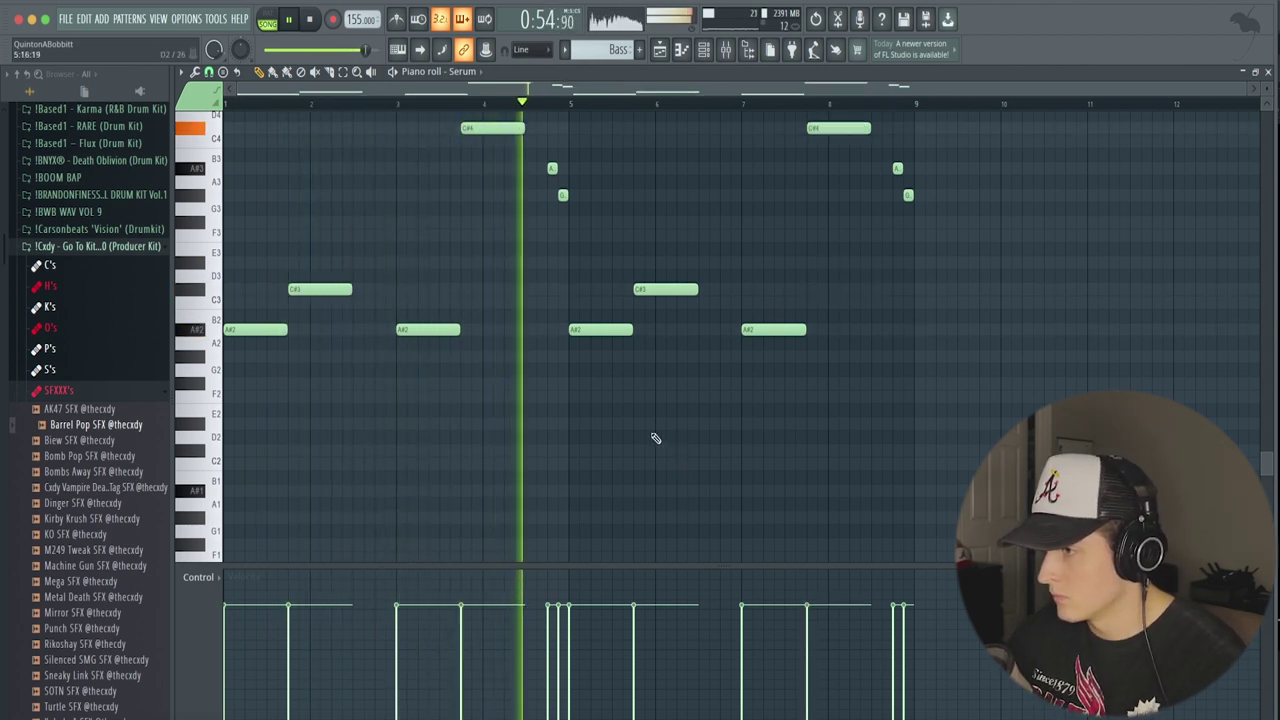
key(space)
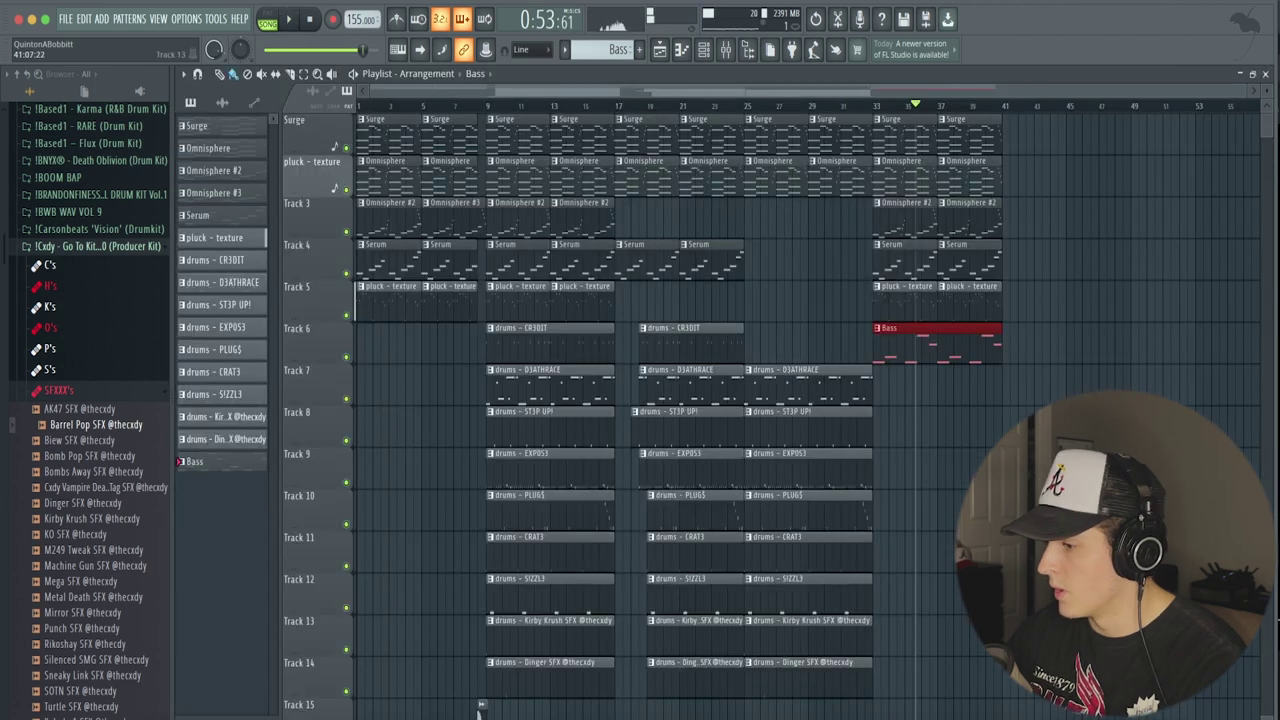
Duplicate all playlist clips from bar 9 to bar 41 twice, extending the arrangement to bar 105.
drag(1014, 686, 516, 126)
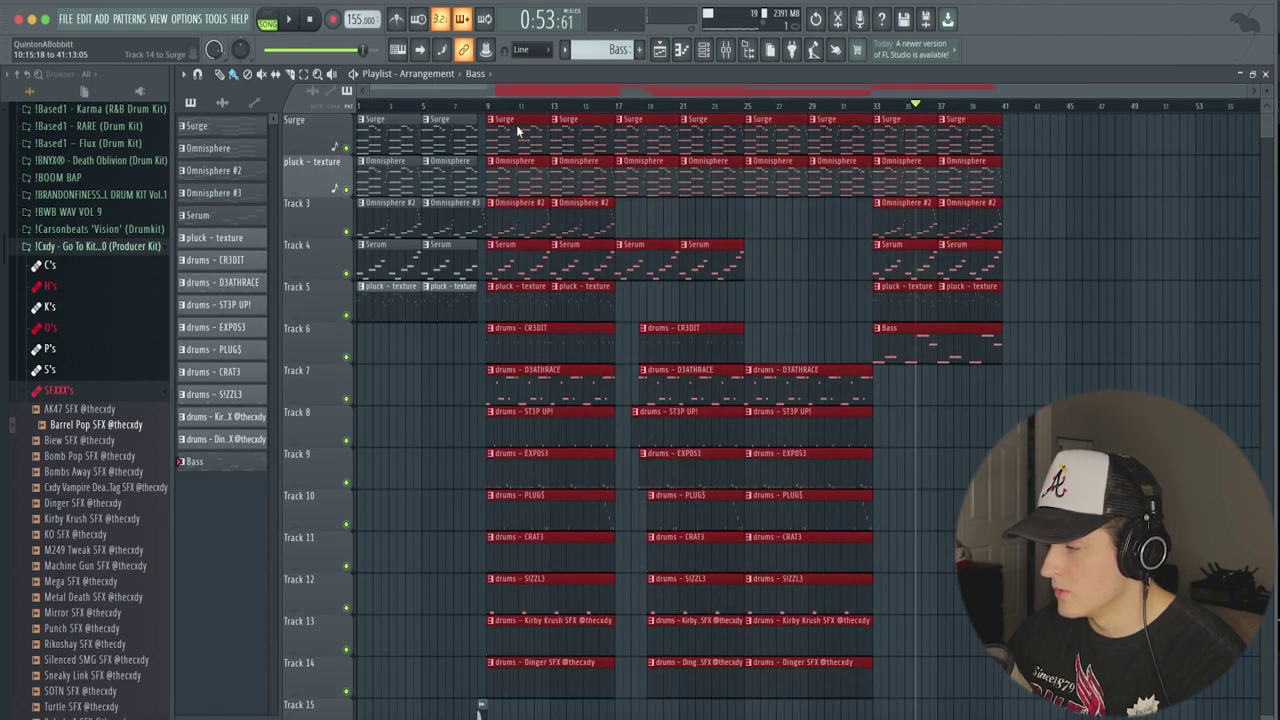
key(ctrl+b)
key(ctrl+b)
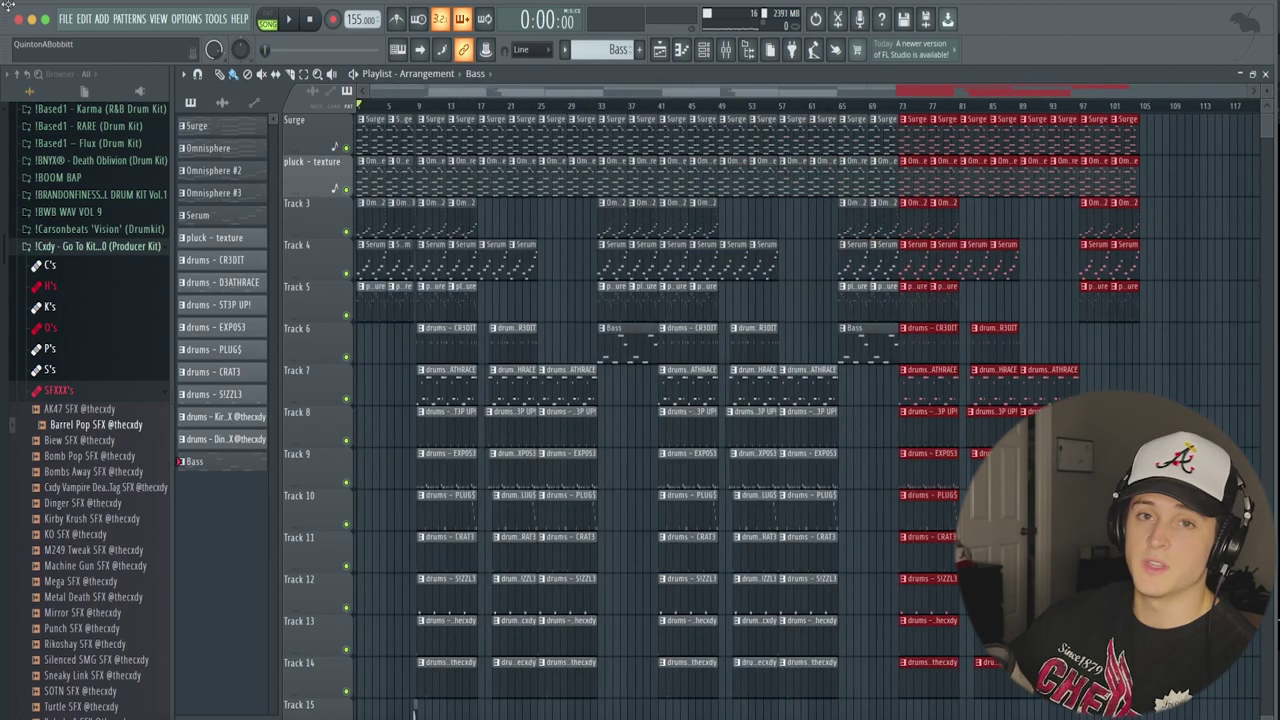
Open the mixer and select the LEAD vocal track on insert 22.
click(726, 50)
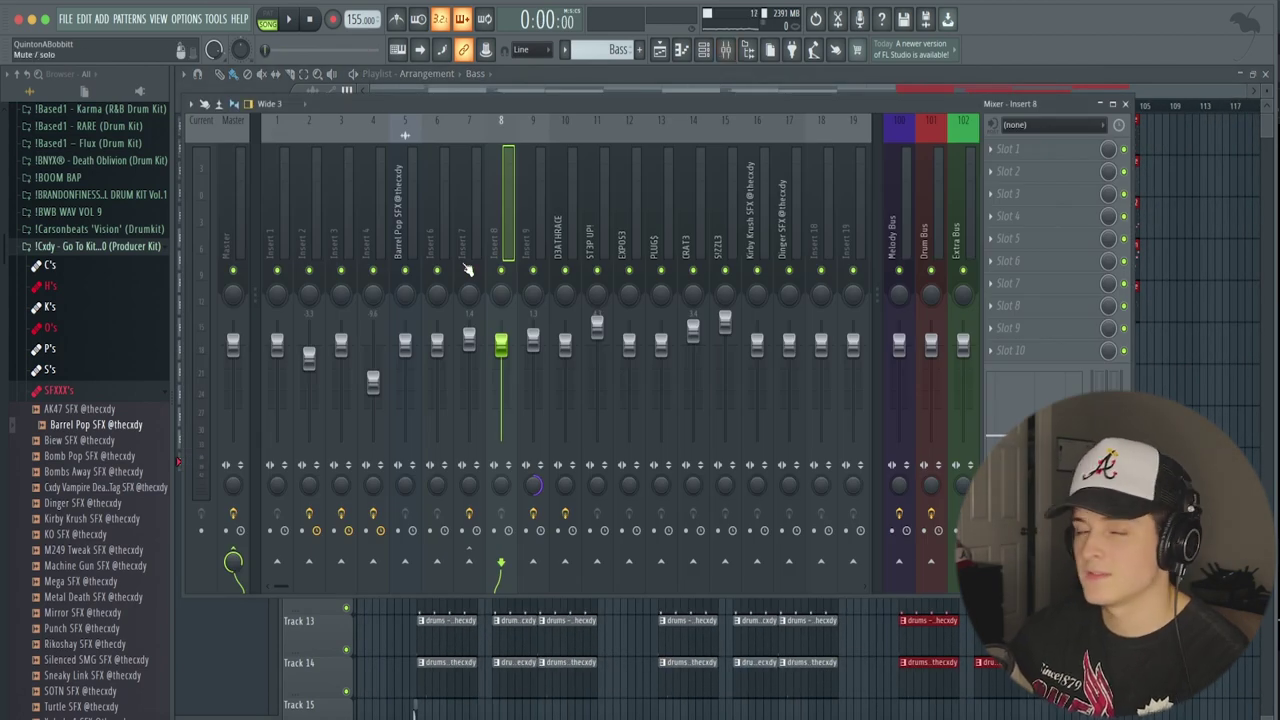
click(914, 203)
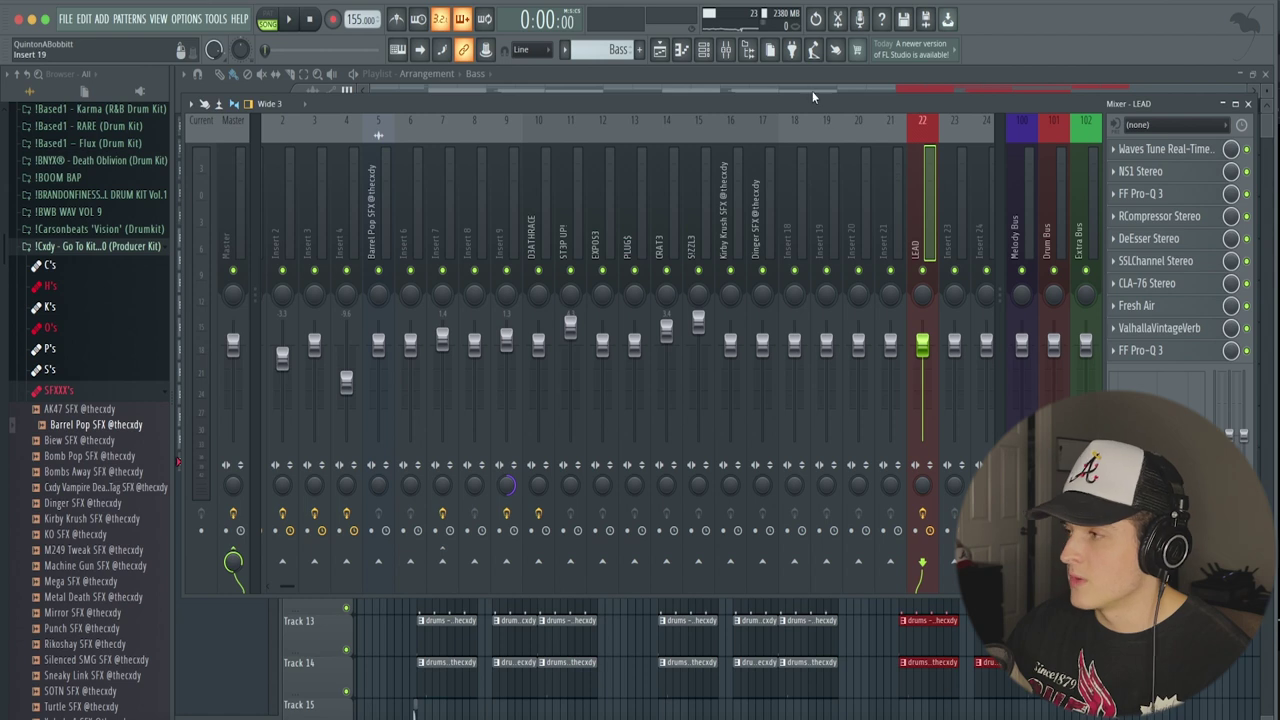
drag(808, 100, 809, 104)
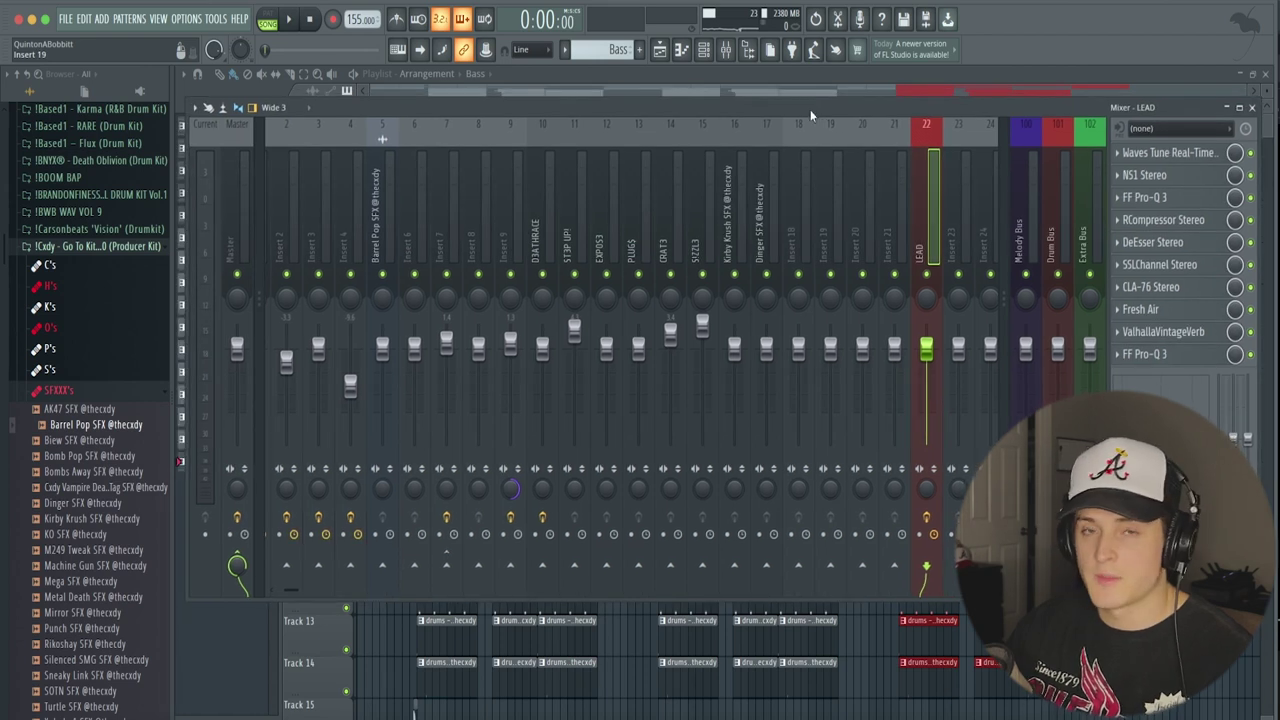
Load the mixer track state "laroi bad news - Lead (waves).fst" onto the LEAD track and set its audio input to Input 1.
right_click(928, 195)
mouse_move(968, 202)
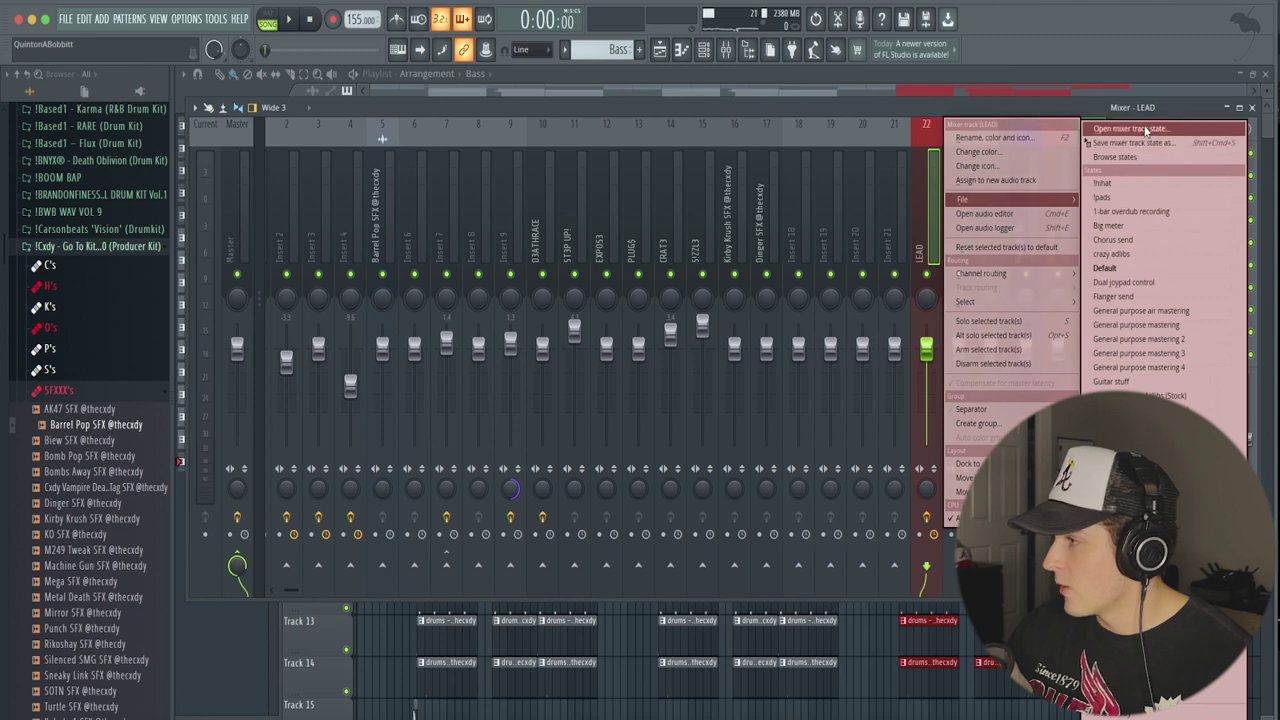
click(1120, 130)
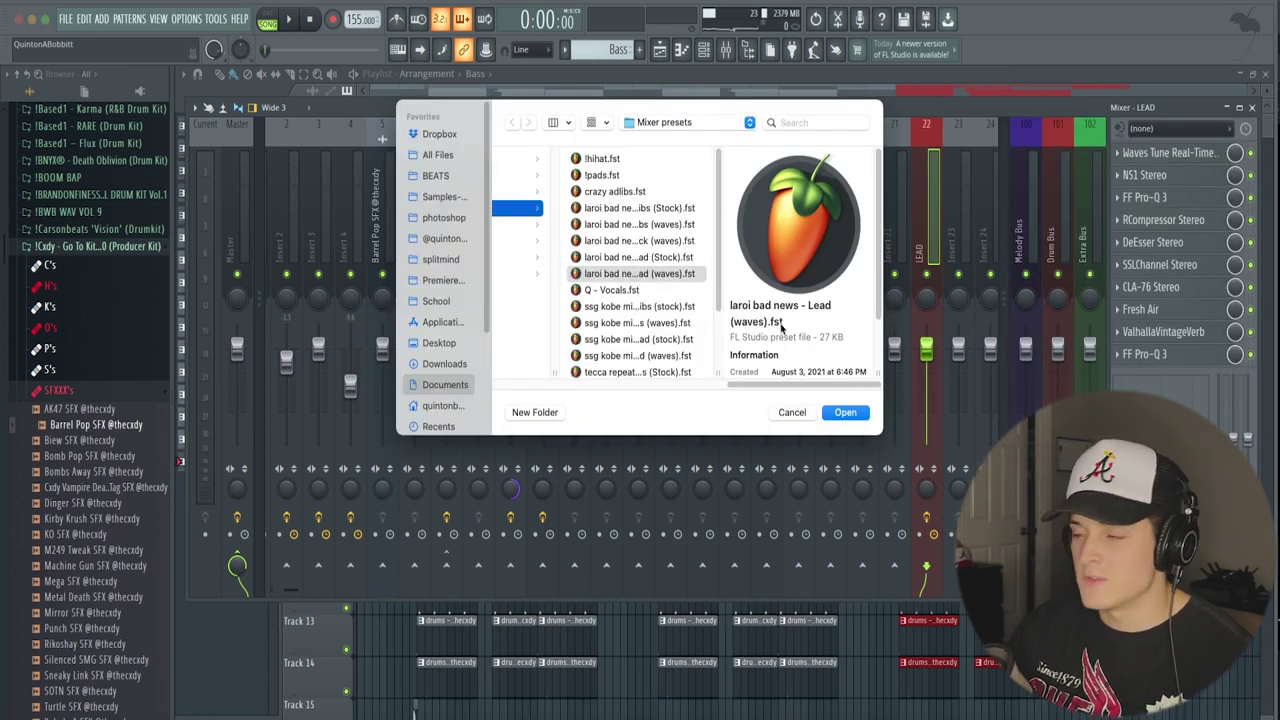
key(Return)
click(1165, 130)
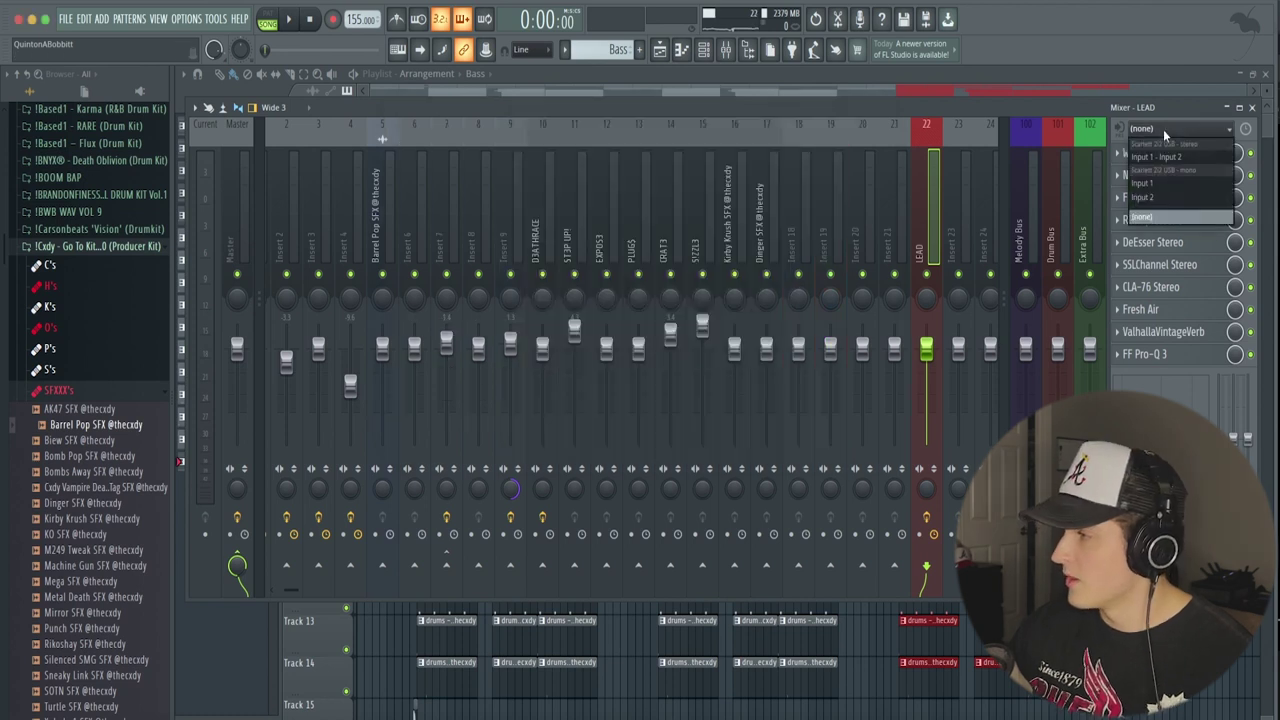
click(1155, 186)
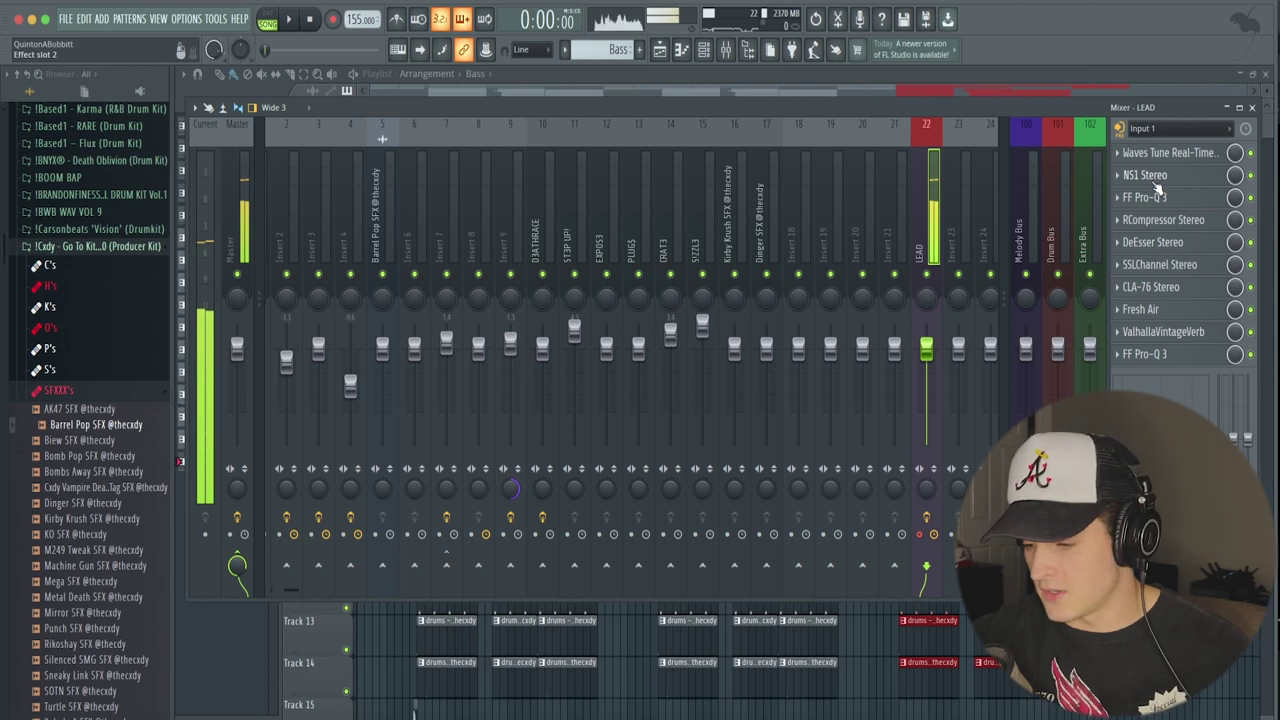